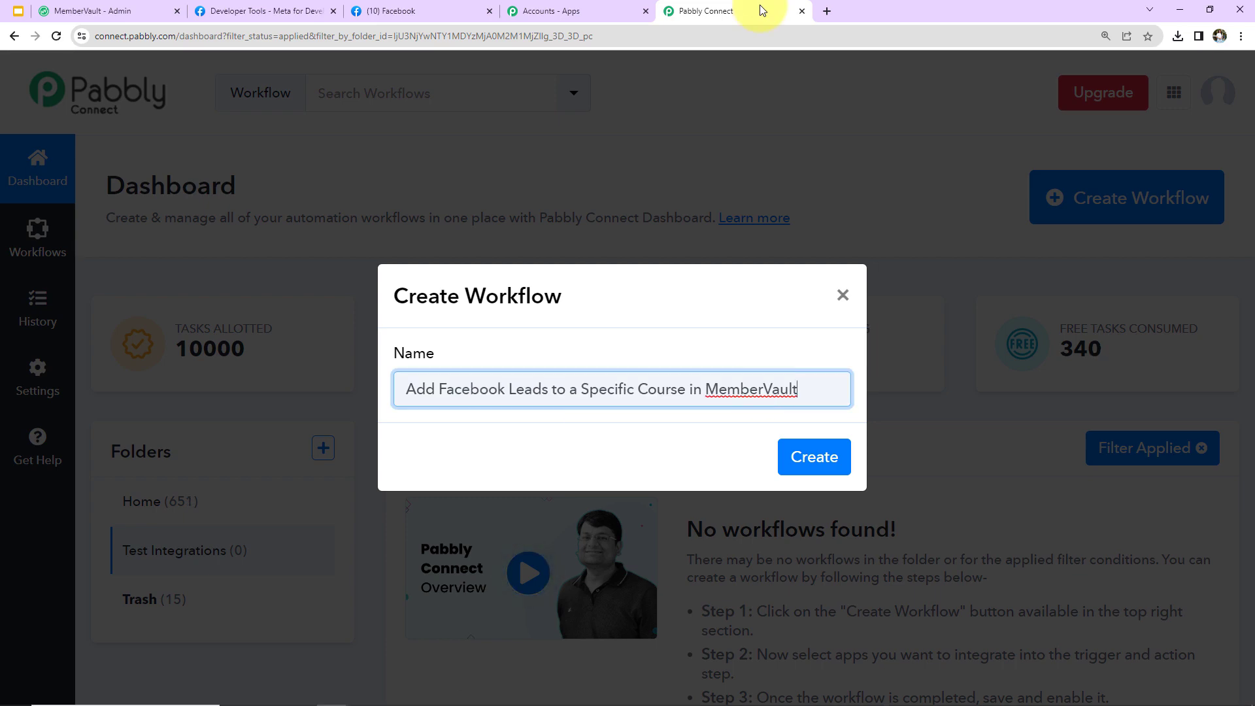
# Create the workflow, review its empty trigger and action steps, and collapse the trigger card
pyautogui.click(805, 469)
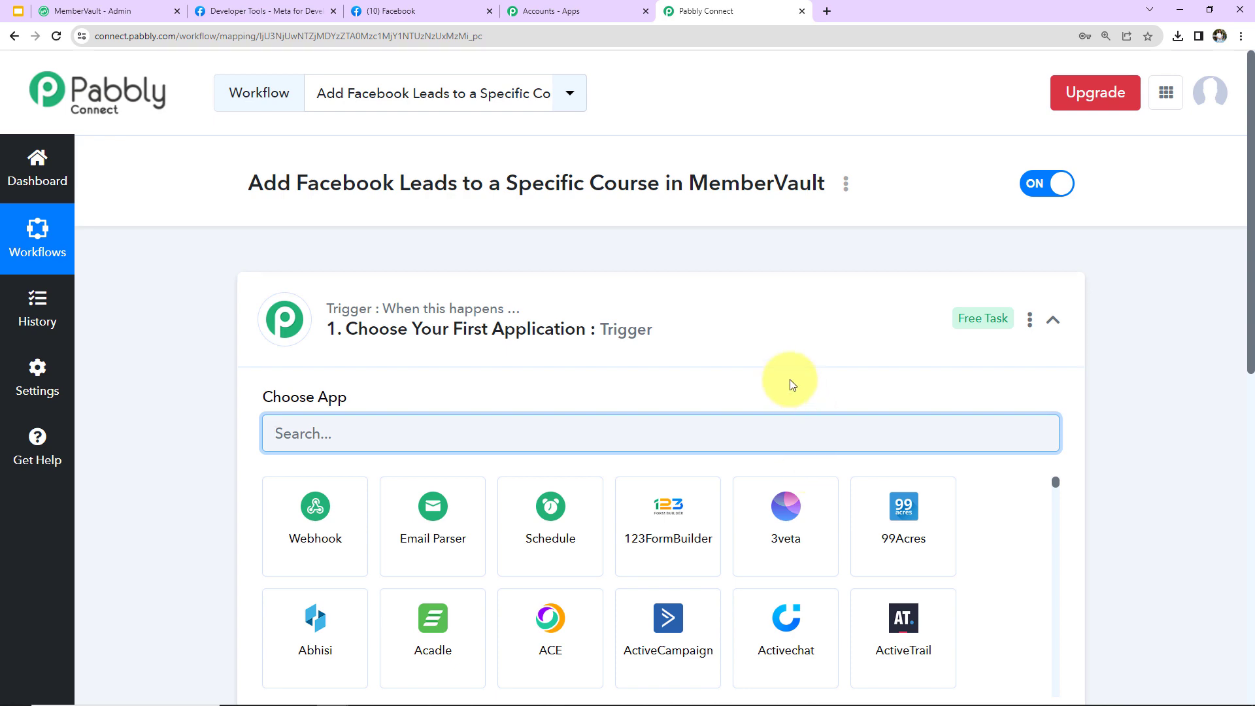
pyautogui.scroll(-5, 654, 366)
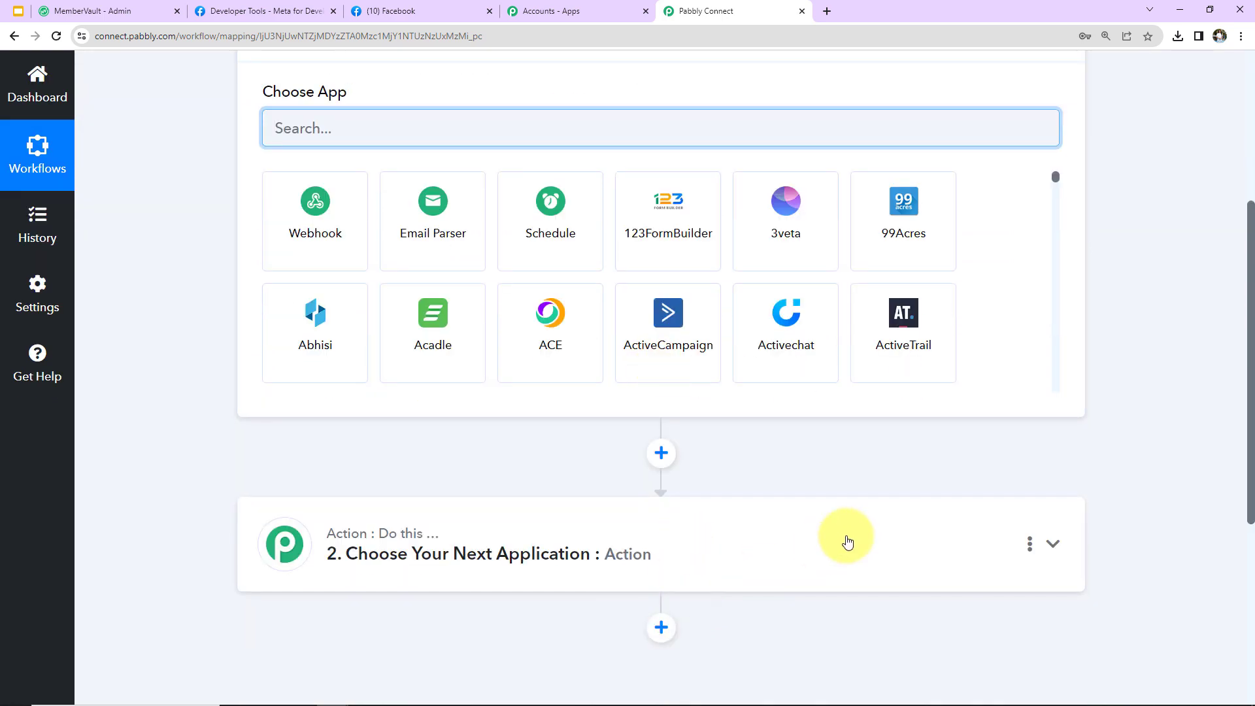
pyautogui.scroll(2, 844, 541)
pyautogui.click(1049, 169)
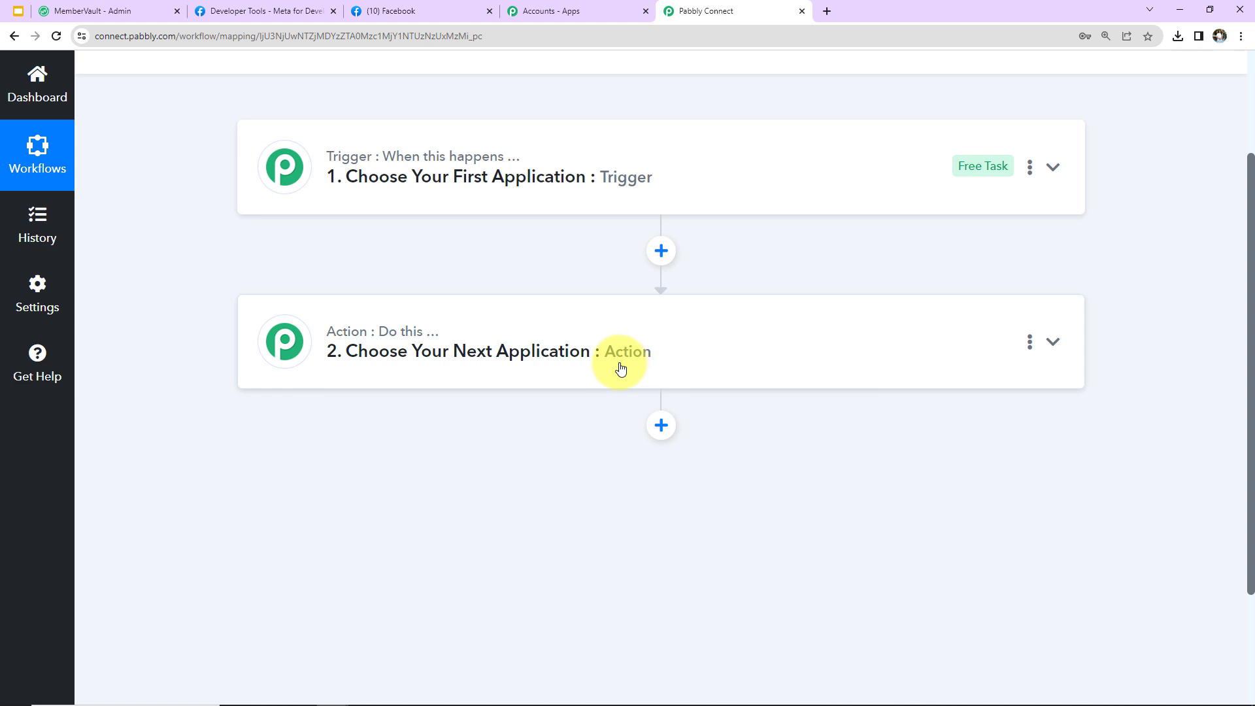
# Set the trigger app to Facebook Lead Ads with the New Lead (Instant) event
pyautogui.click(677, 172)
pyautogui.click(613, 285)
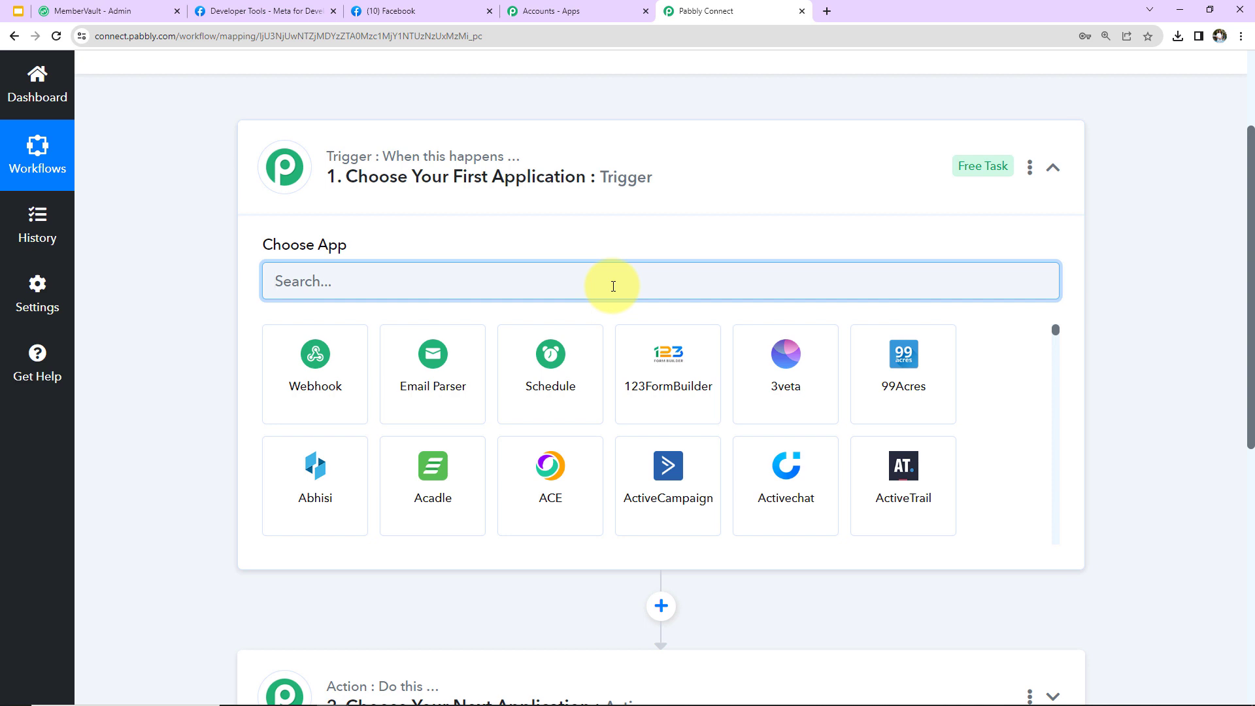
pyautogui.write('face')
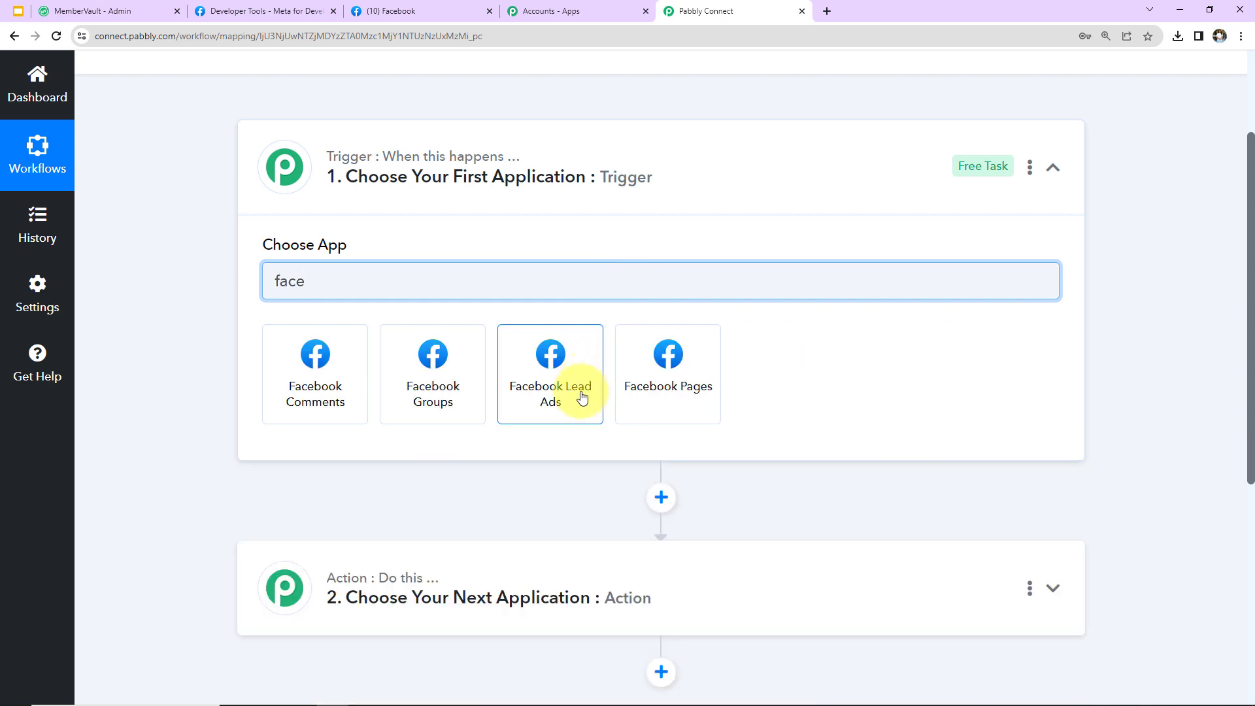
pyautogui.click(581, 396)
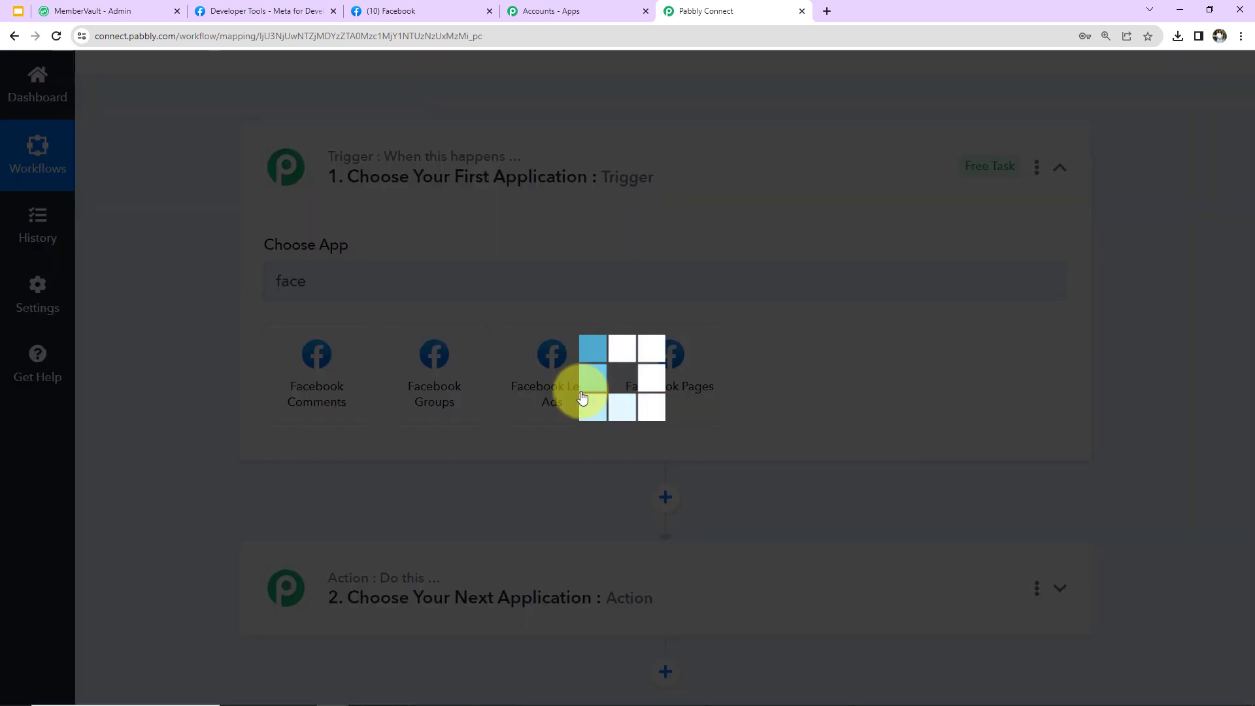
pyautogui.click(344, 366)
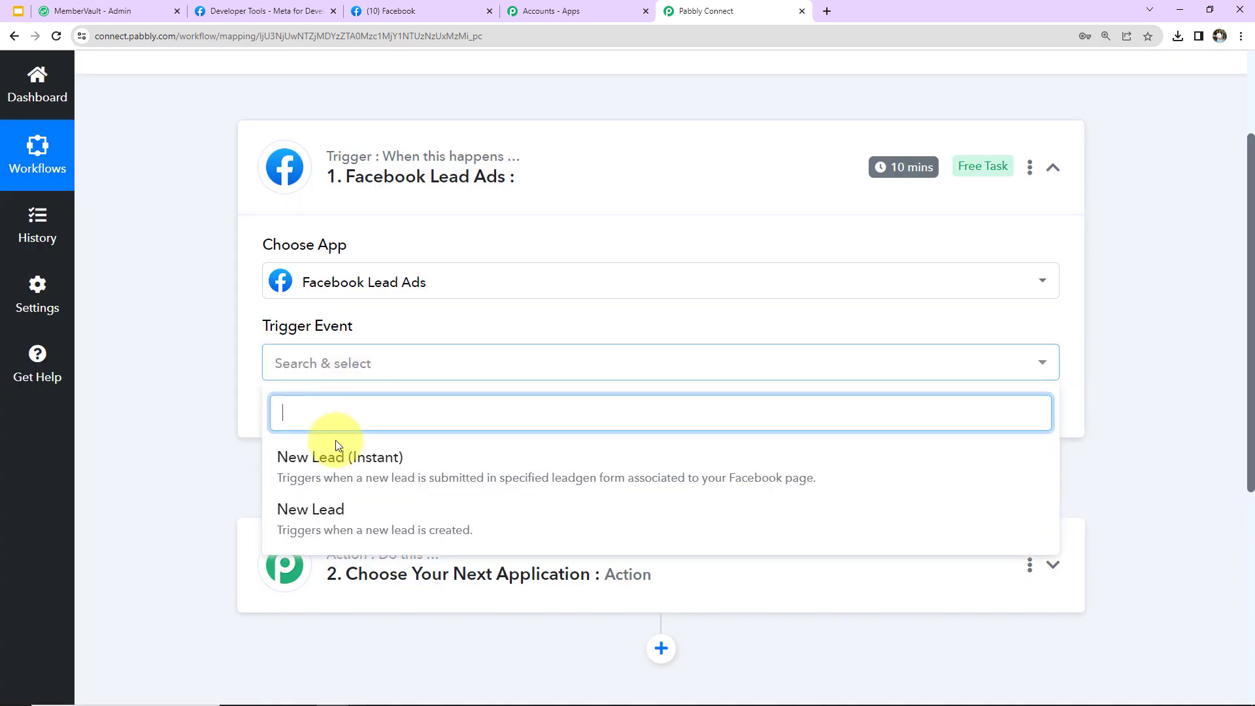
pyautogui.click(330, 458)
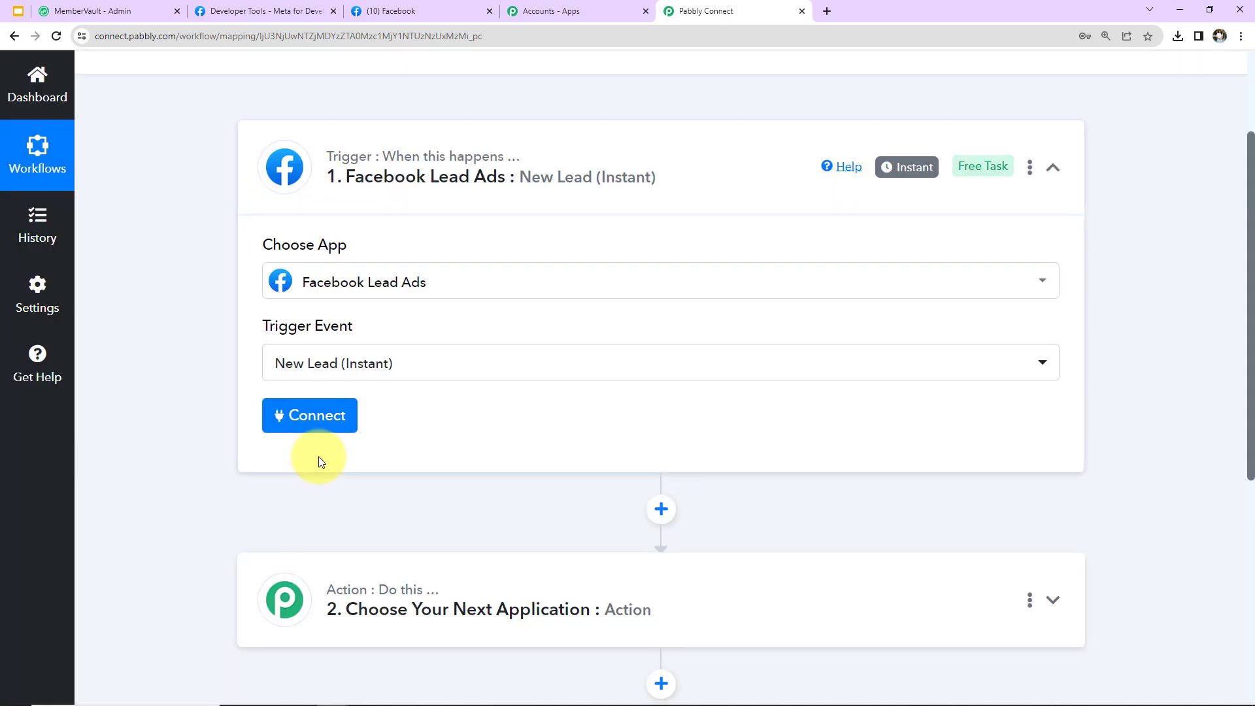
# Add and authorise a new Facebook Lead Ads connection for the trigger
pyautogui.click(316, 415)
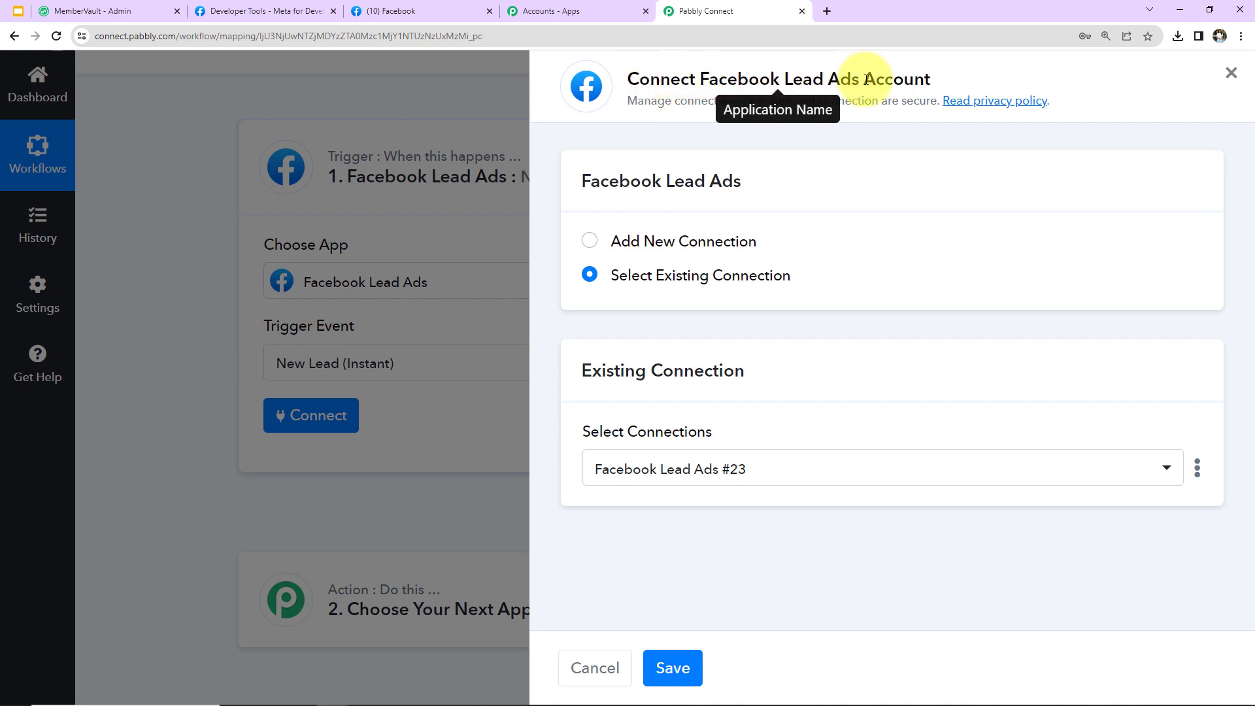
pyautogui.click(588, 243)
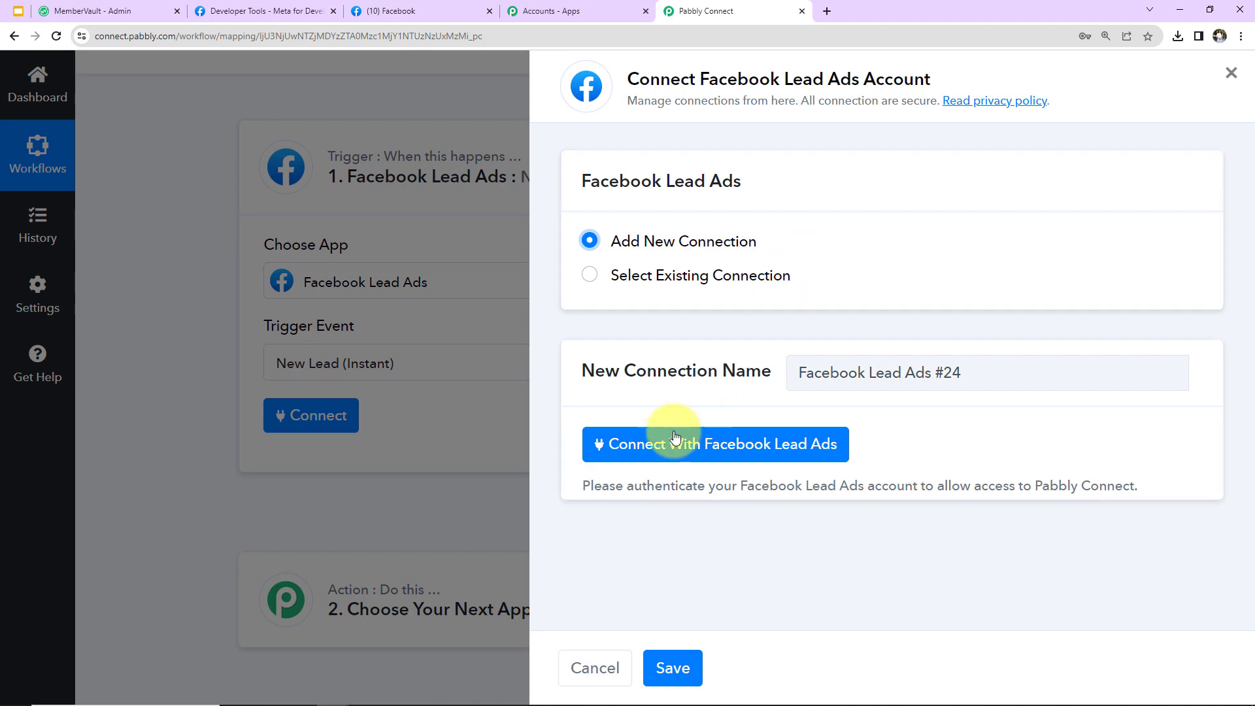
pyautogui.click(701, 435)
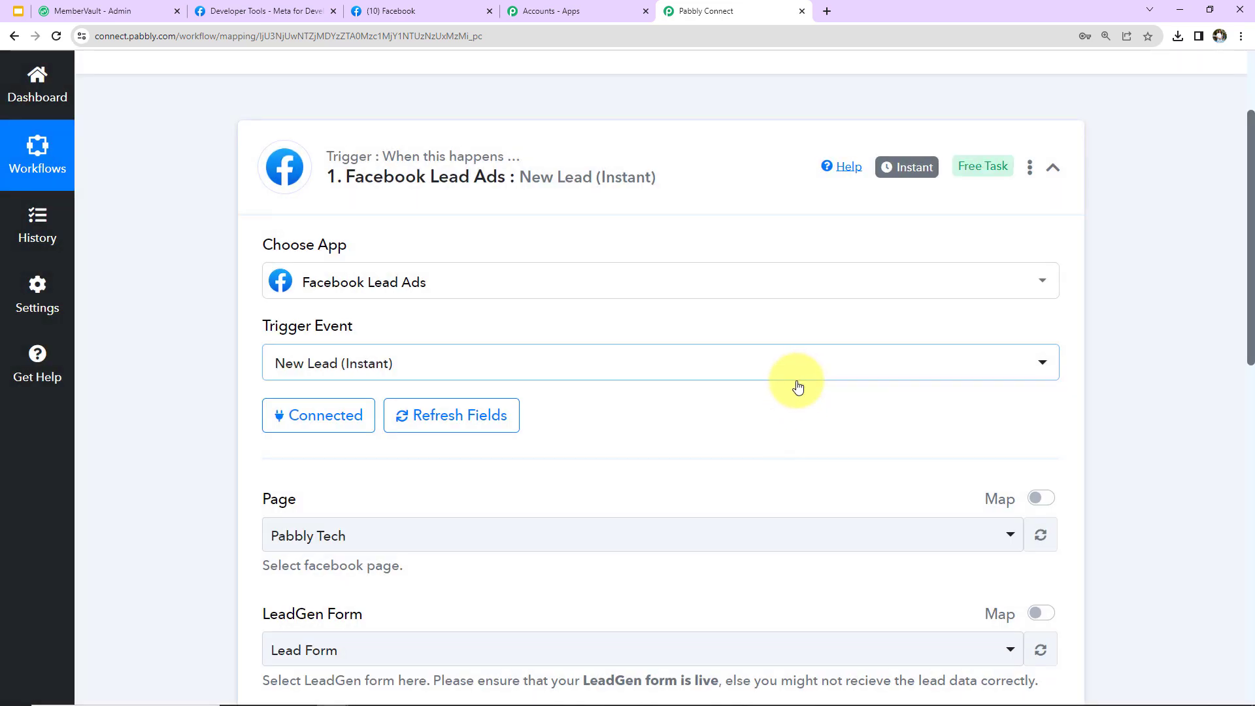
pyautogui.scroll(-3, 768, 395)
pyautogui.scroll(-2, 769, 400)
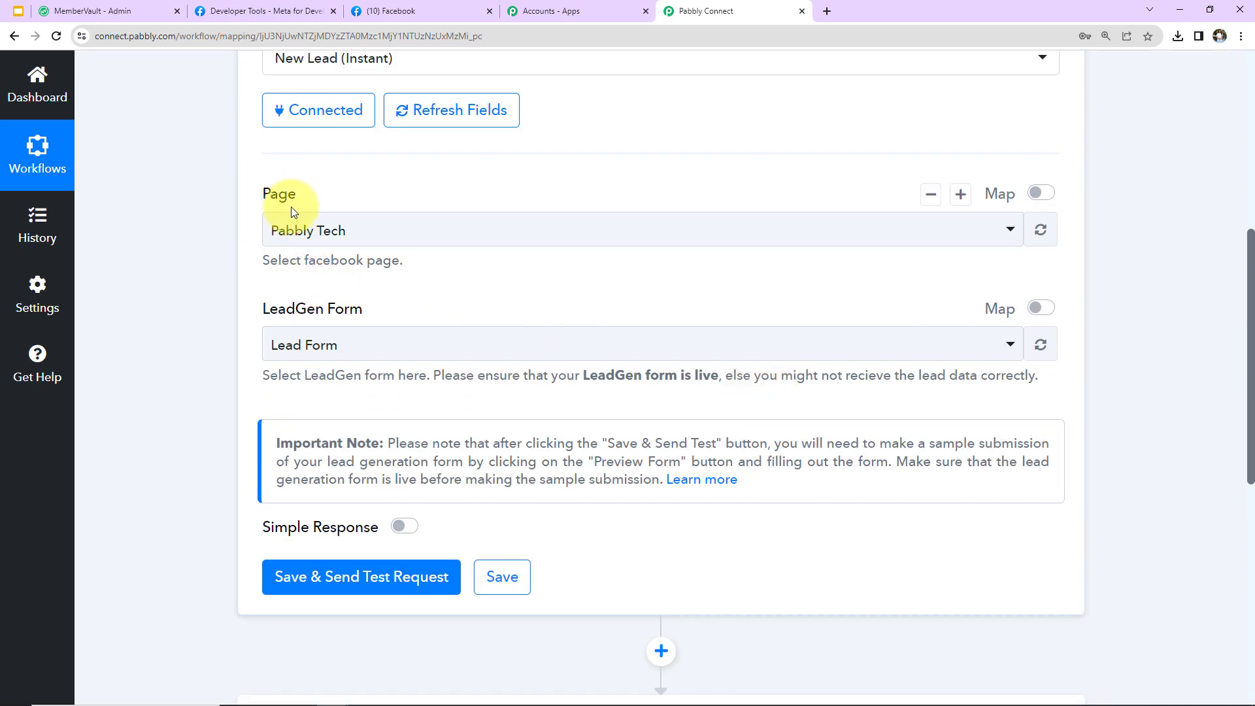
pyautogui.click(418, 12)
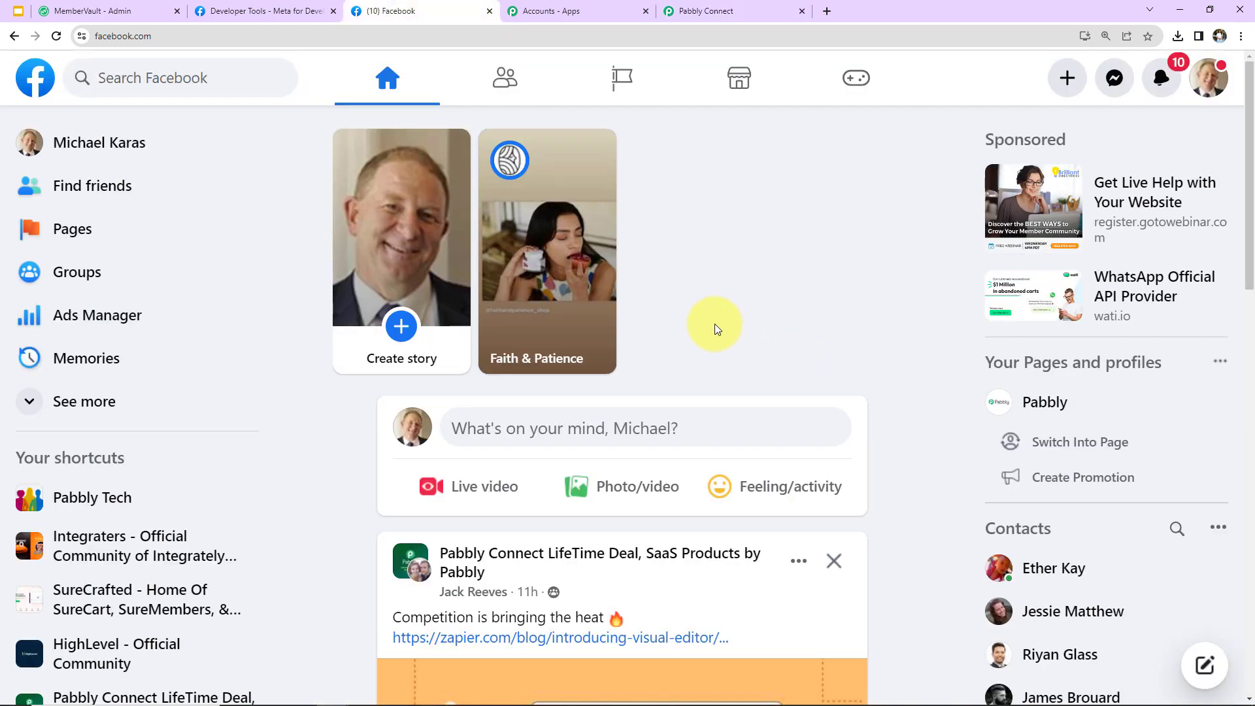
# Find Ayush Herbal Store among Facebook's managed pages, then open the trigger's Page dropdown
pyautogui.click(614, 82)
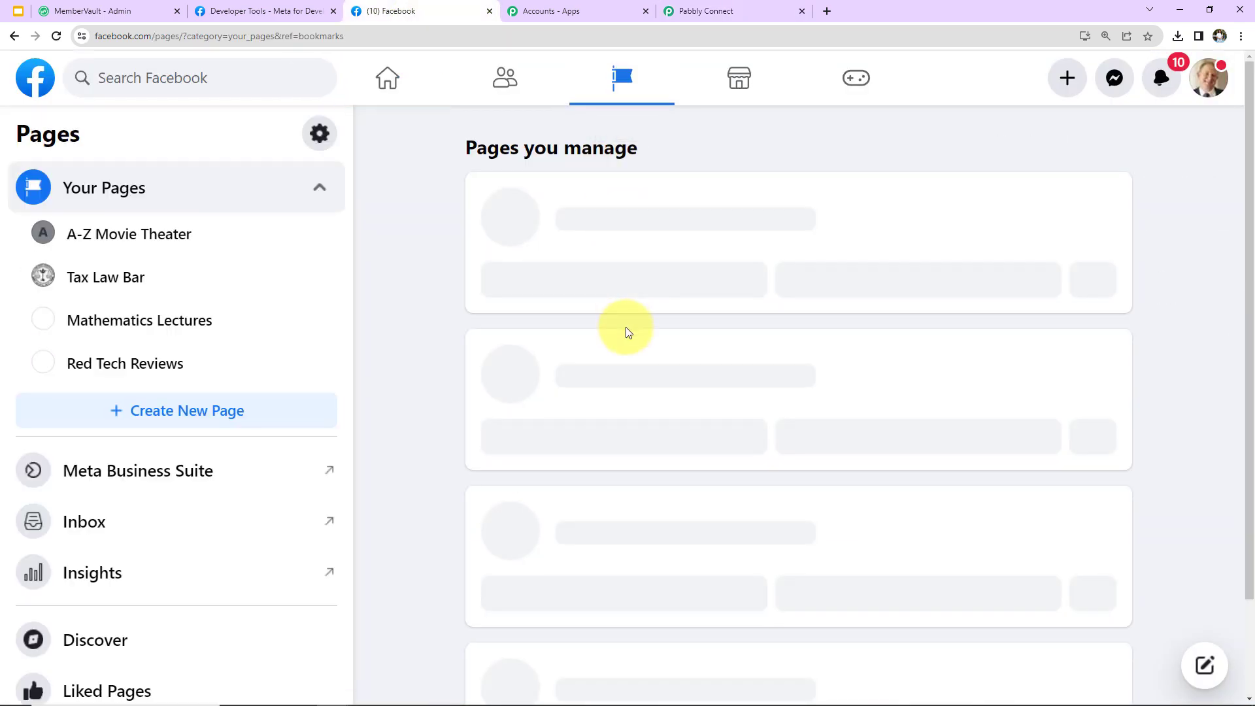
pyautogui.scroll(-5, 549, 356)
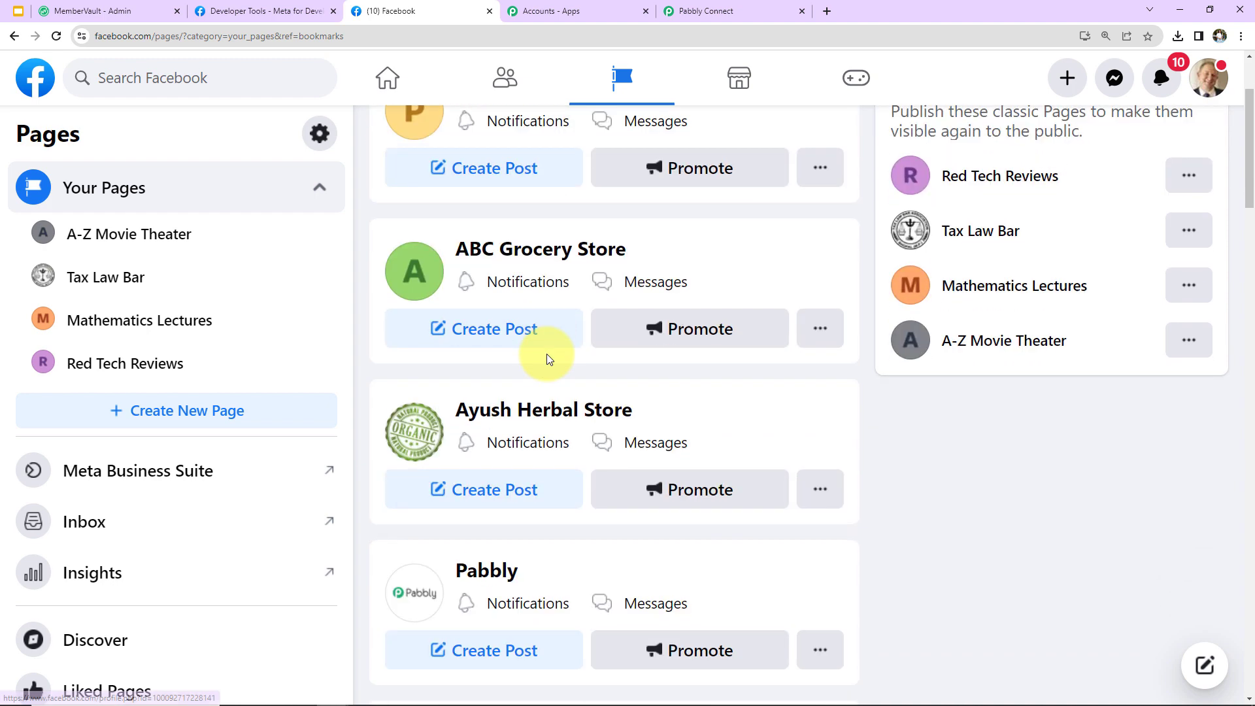
pyautogui.scroll(5, 624, 464)
pyautogui.scroll(-5, 620, 463)
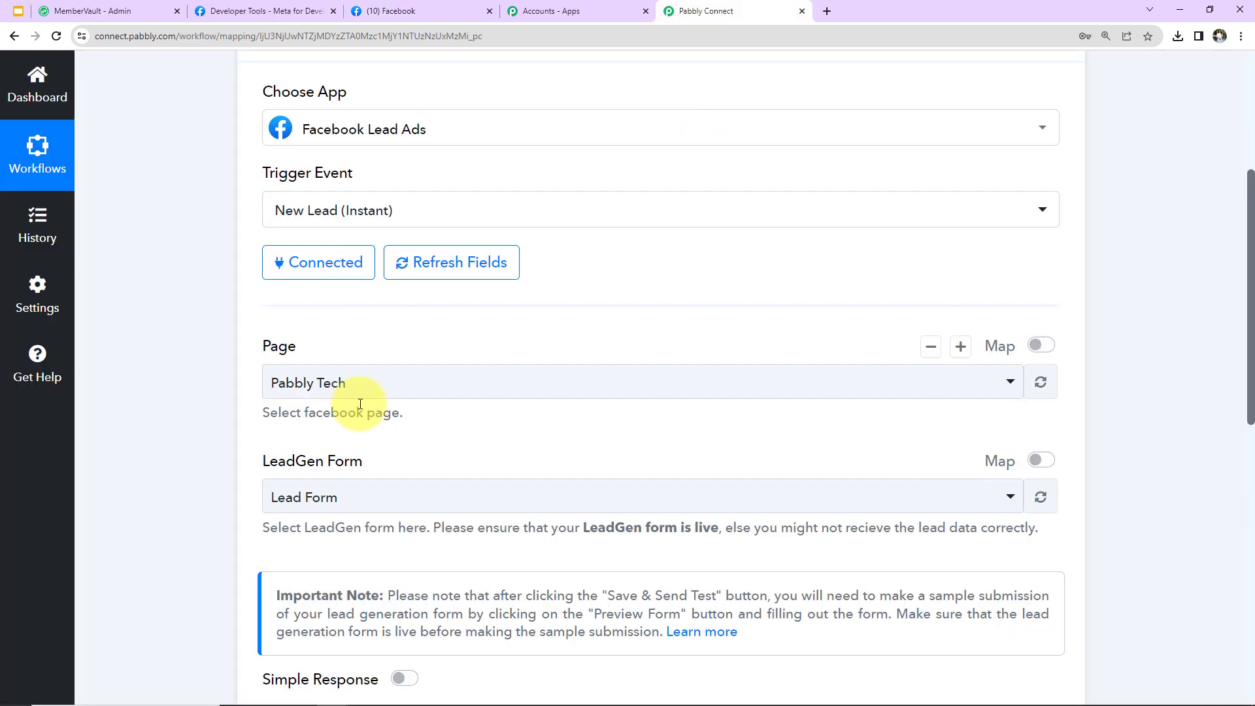
pyautogui.click(403, 387)
# Select Ayush Herbal Store with the Organic Product Brochure Form, save, and send a test request
pyautogui.write('A')
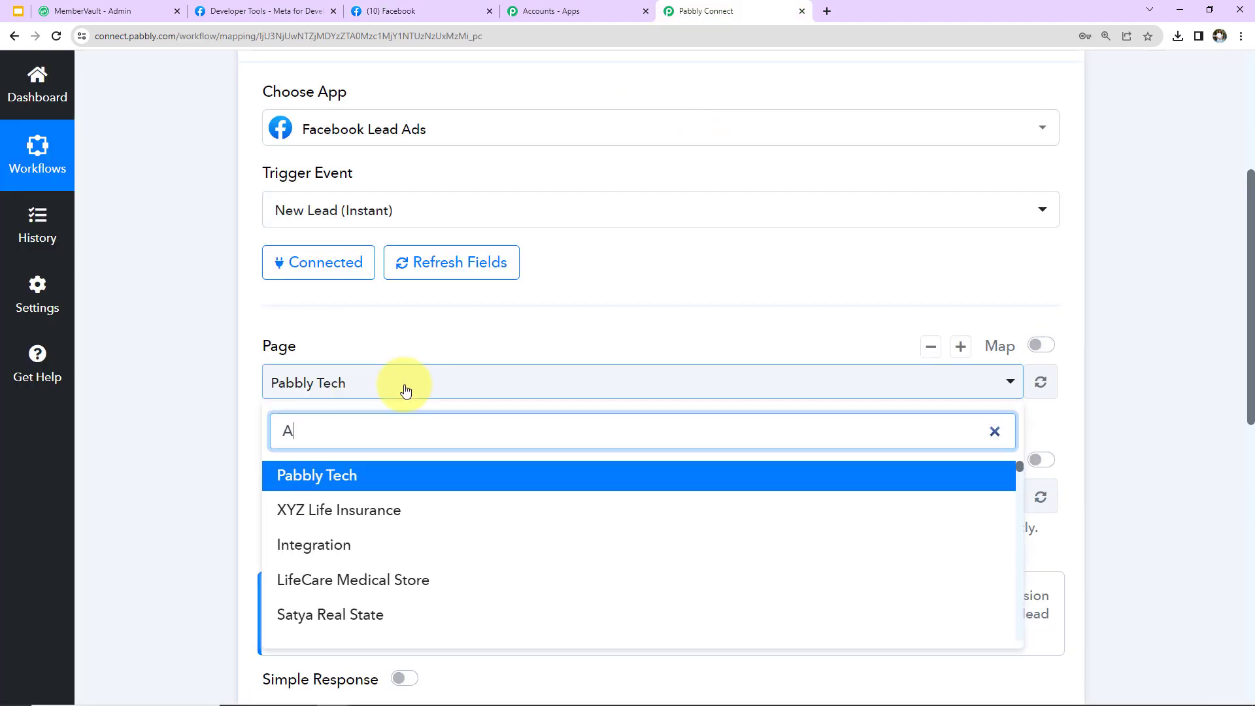
pyautogui.write('yush')
pyautogui.click(370, 476)
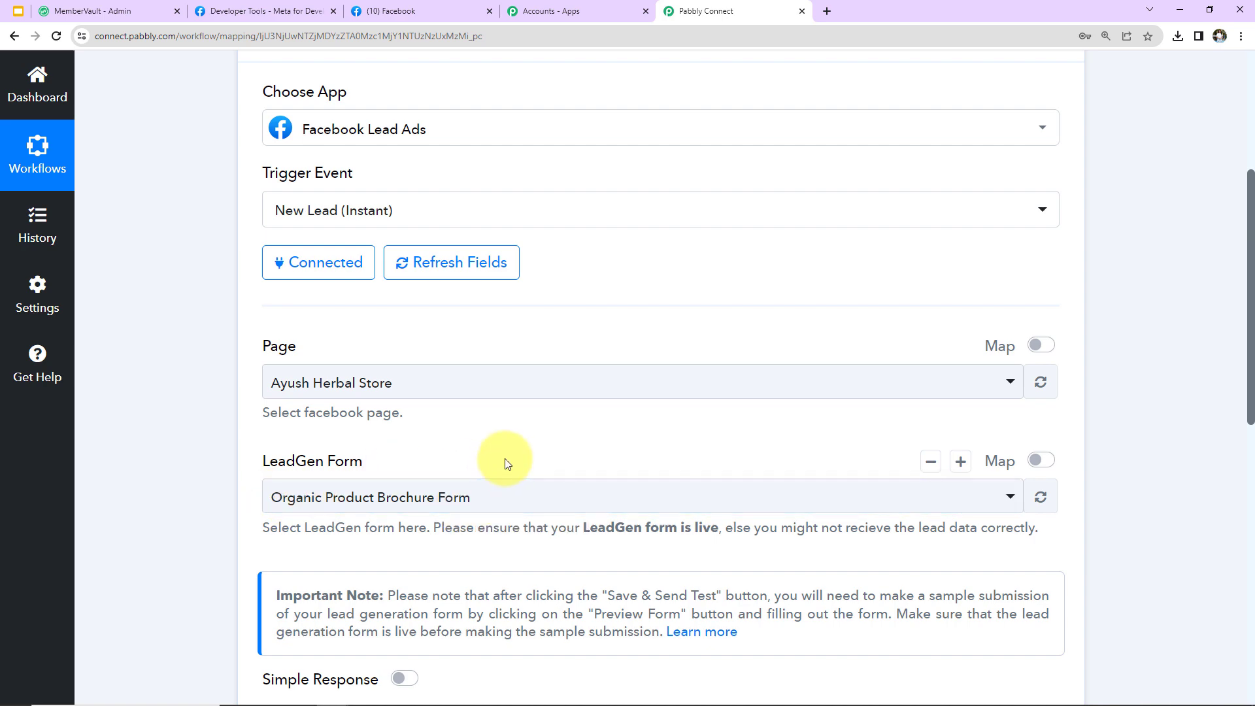
pyautogui.scroll(-5, 506, 462)
pyautogui.click(432, 424)
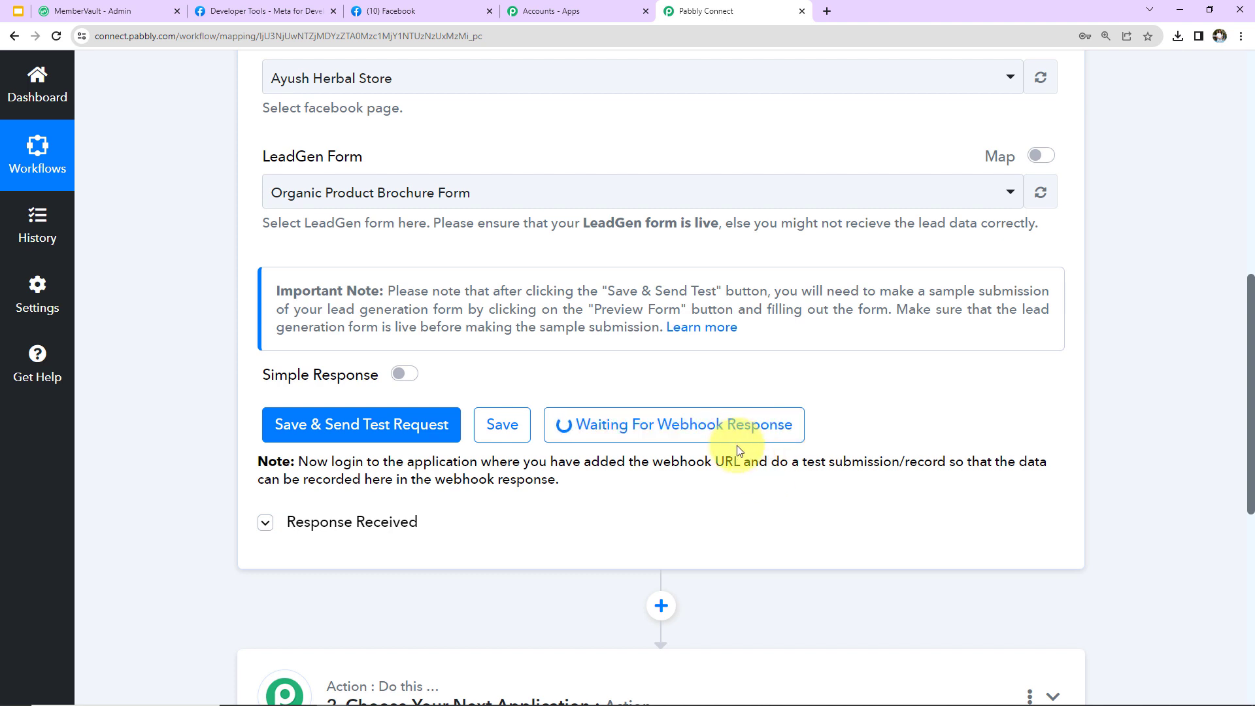
pyautogui.click(272, 11)
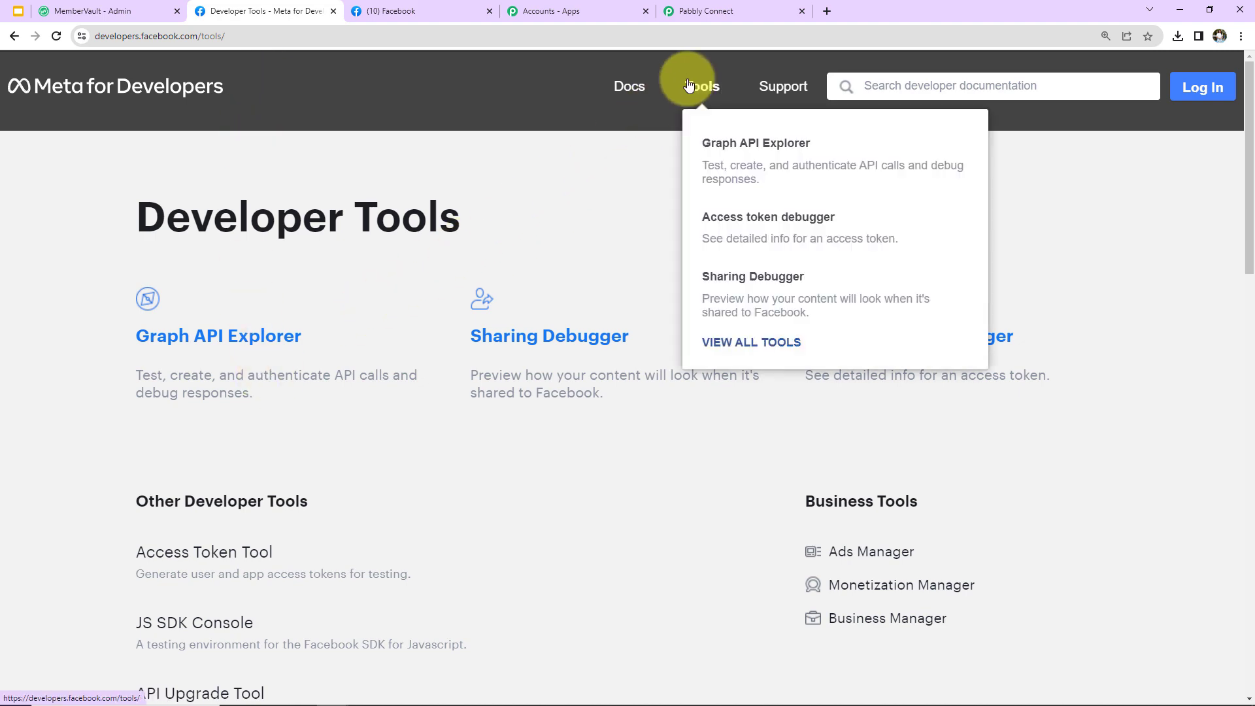
# Open the Lead Ads RTU Debug Tool and select the Ayush Herbal Store page
pyautogui.scroll(-4, 285, 541)
pyautogui.scroll(-2, 284, 541)
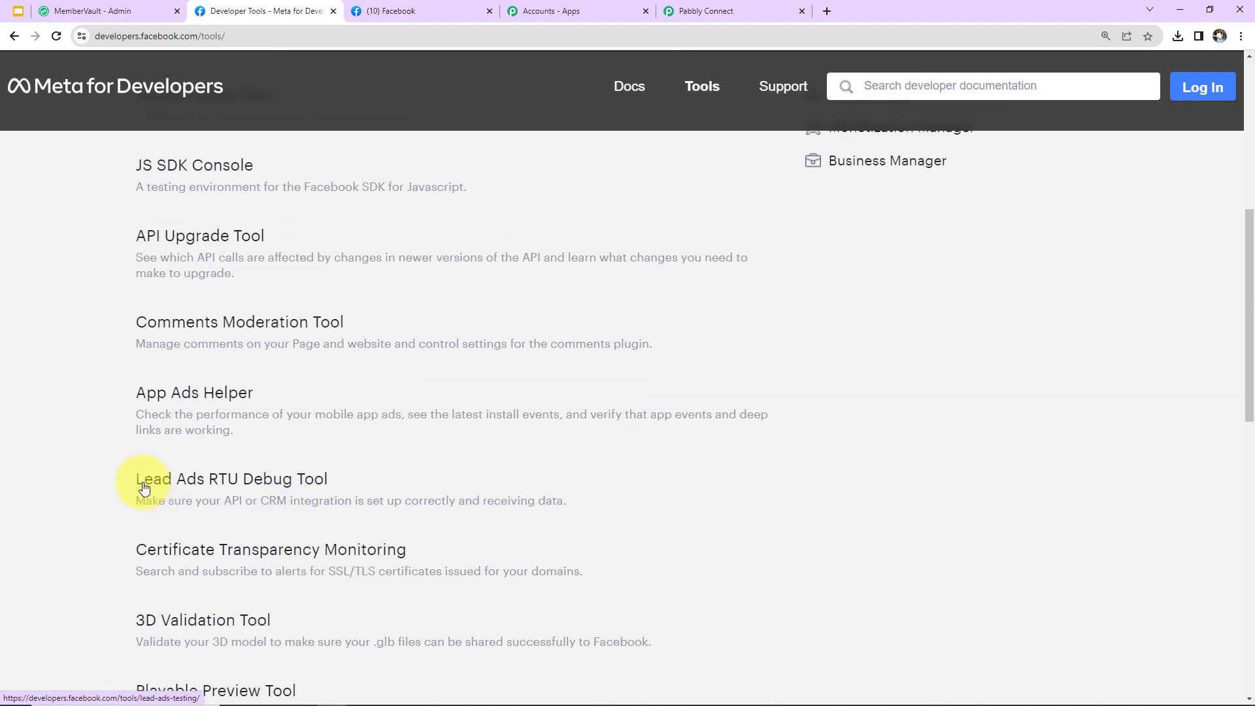
pyautogui.click(302, 482)
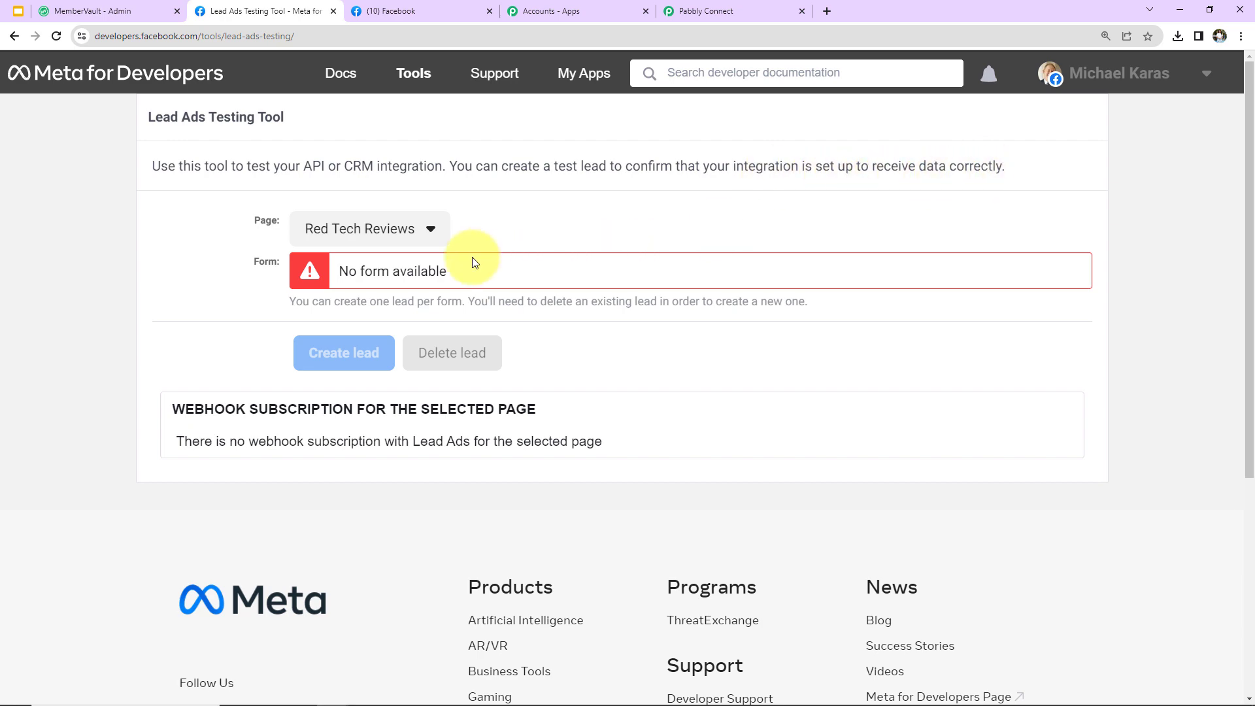
pyautogui.click(434, 243)
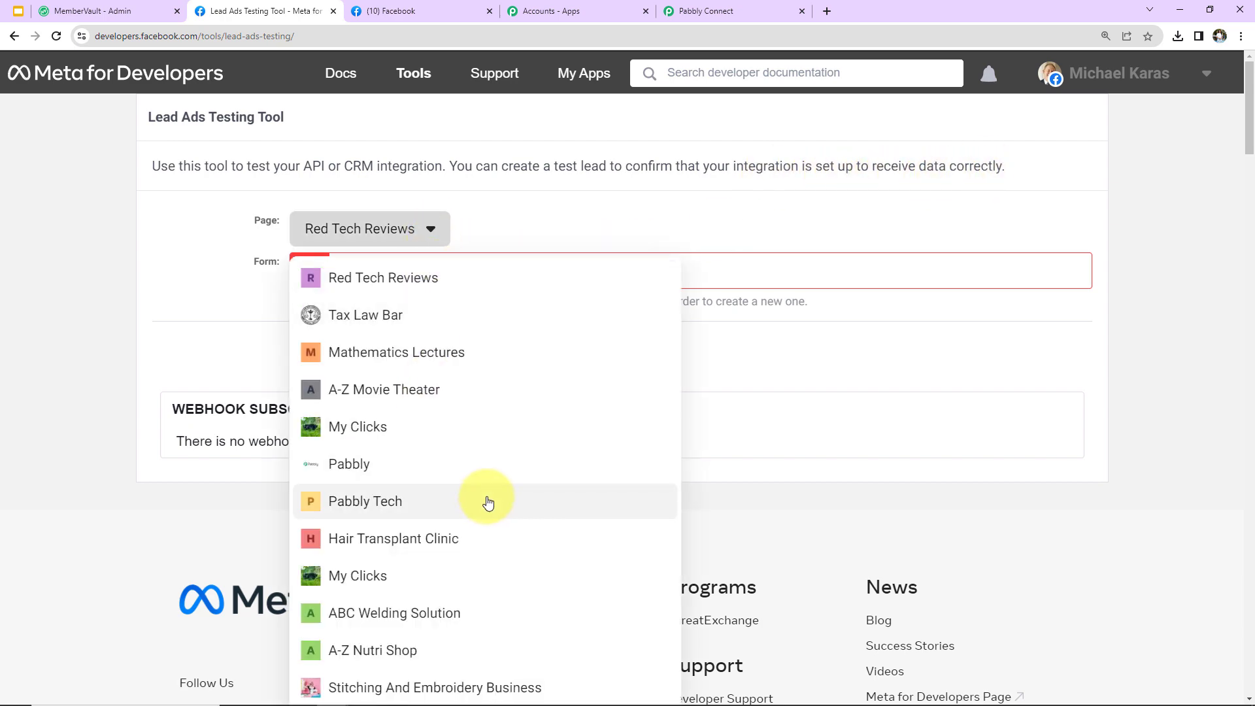
pyautogui.scroll(-4, 486, 503)
pyautogui.click(426, 570)
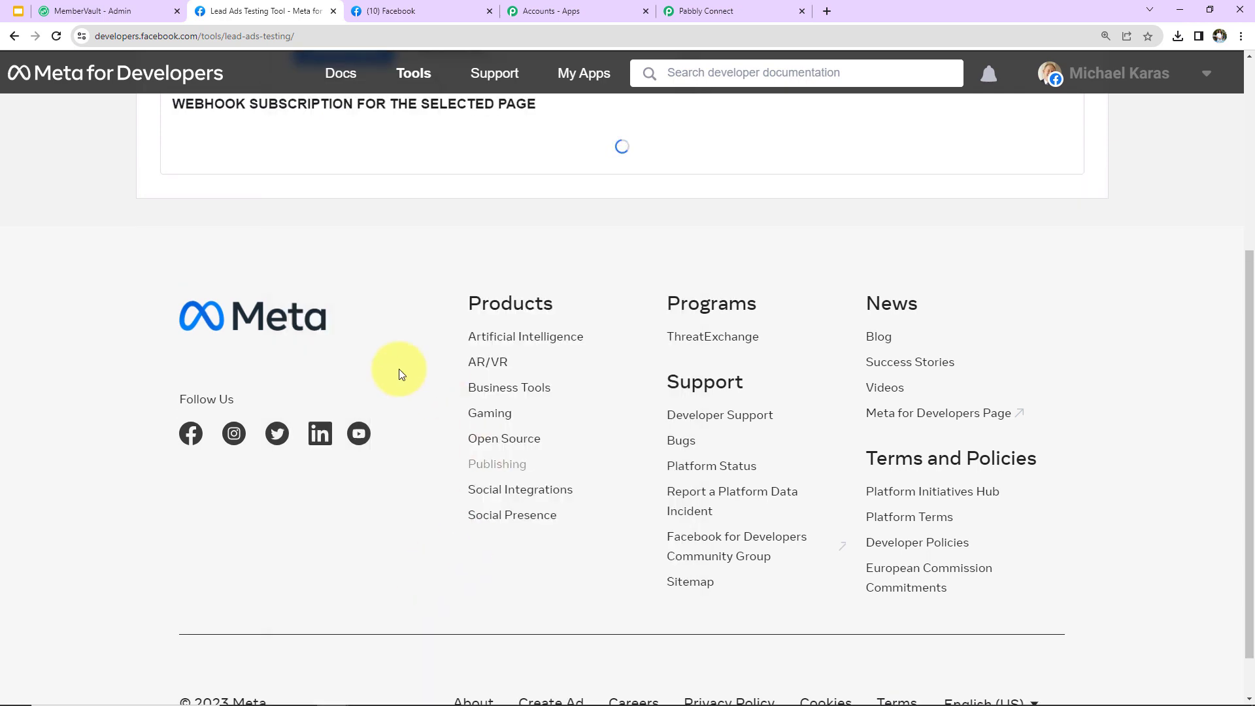
pyautogui.scroll(3, 374, 357)
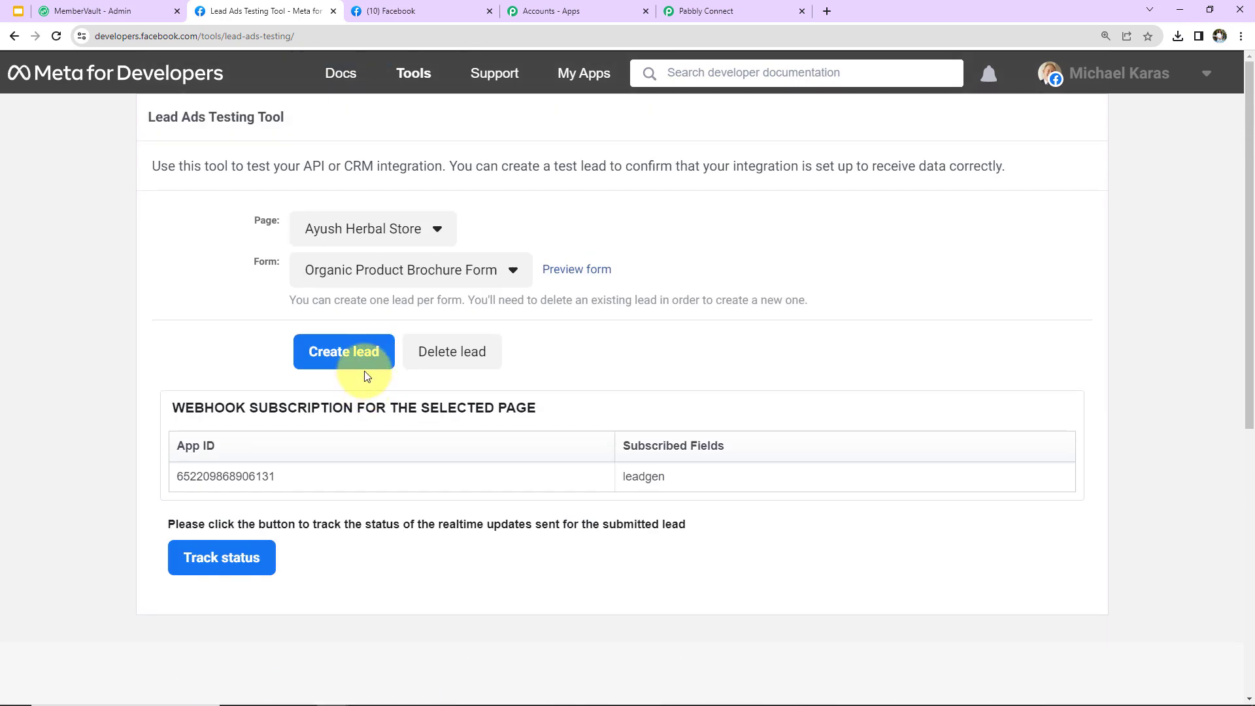
# Preview the brochure form and submit a test lead with a sample name, phone number and e-mail
pyautogui.click(567, 273)
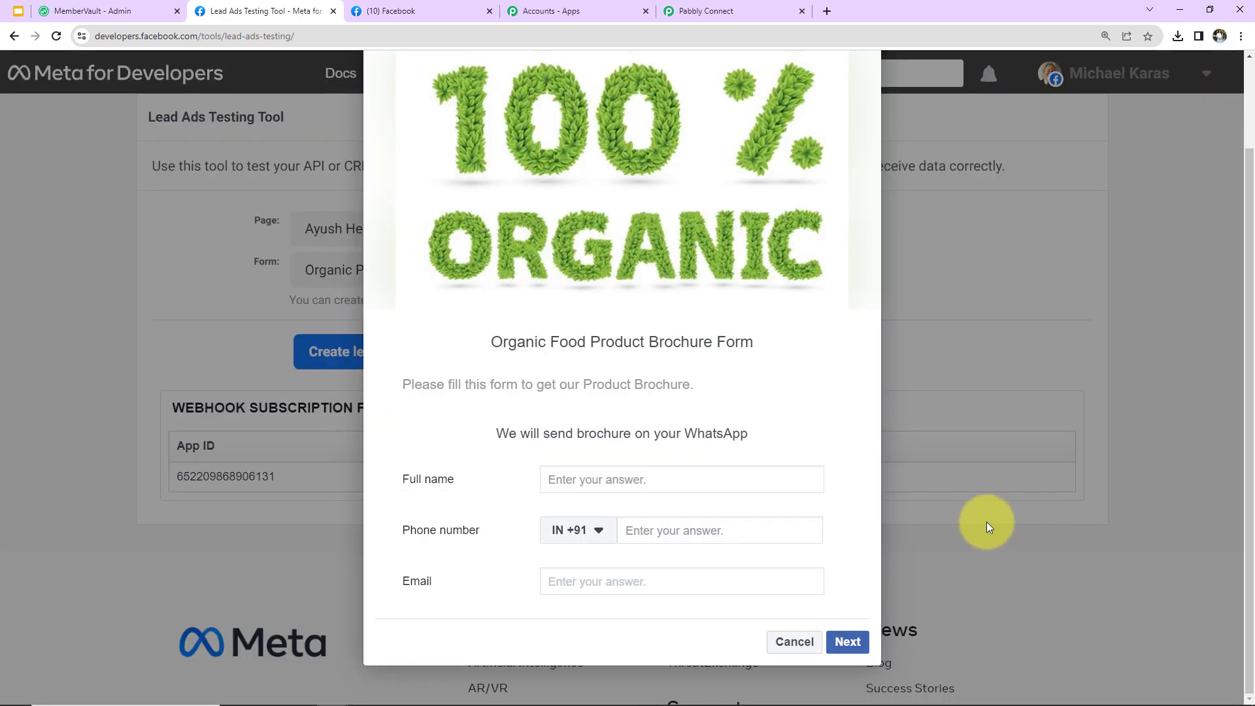
pyautogui.click(645, 481)
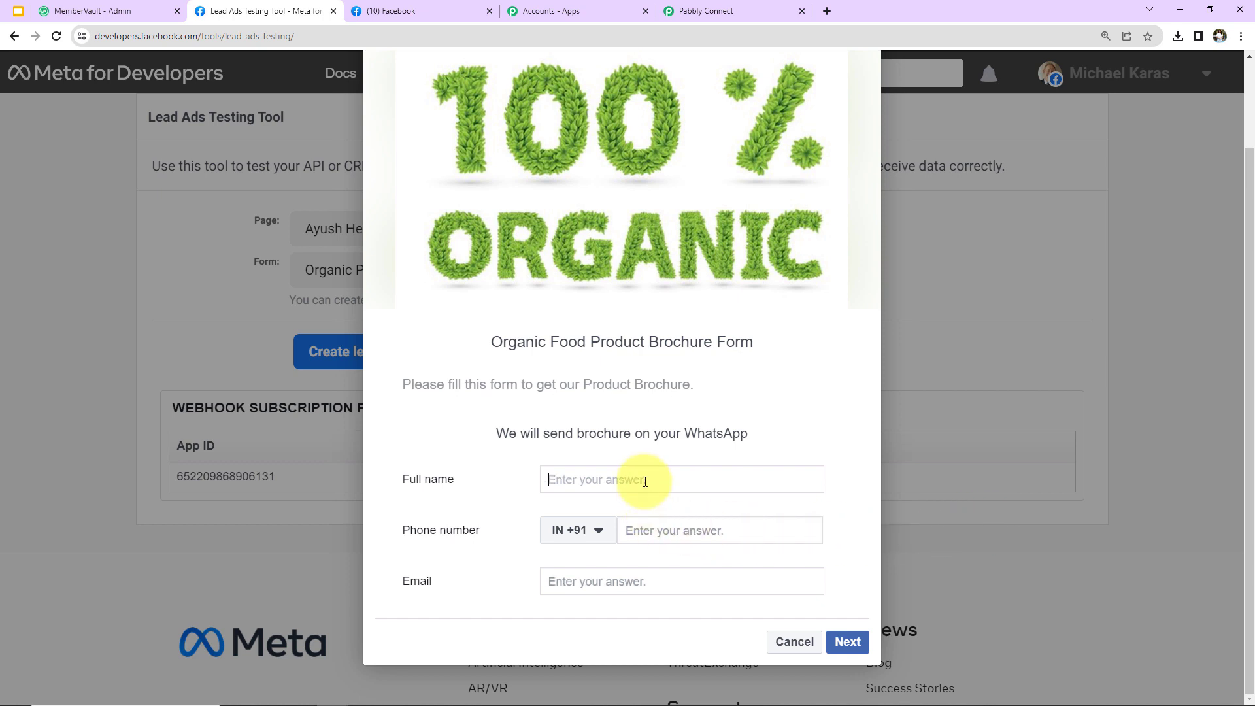
pyautogui.write('New Persi')
pyautogui.click(688, 533)
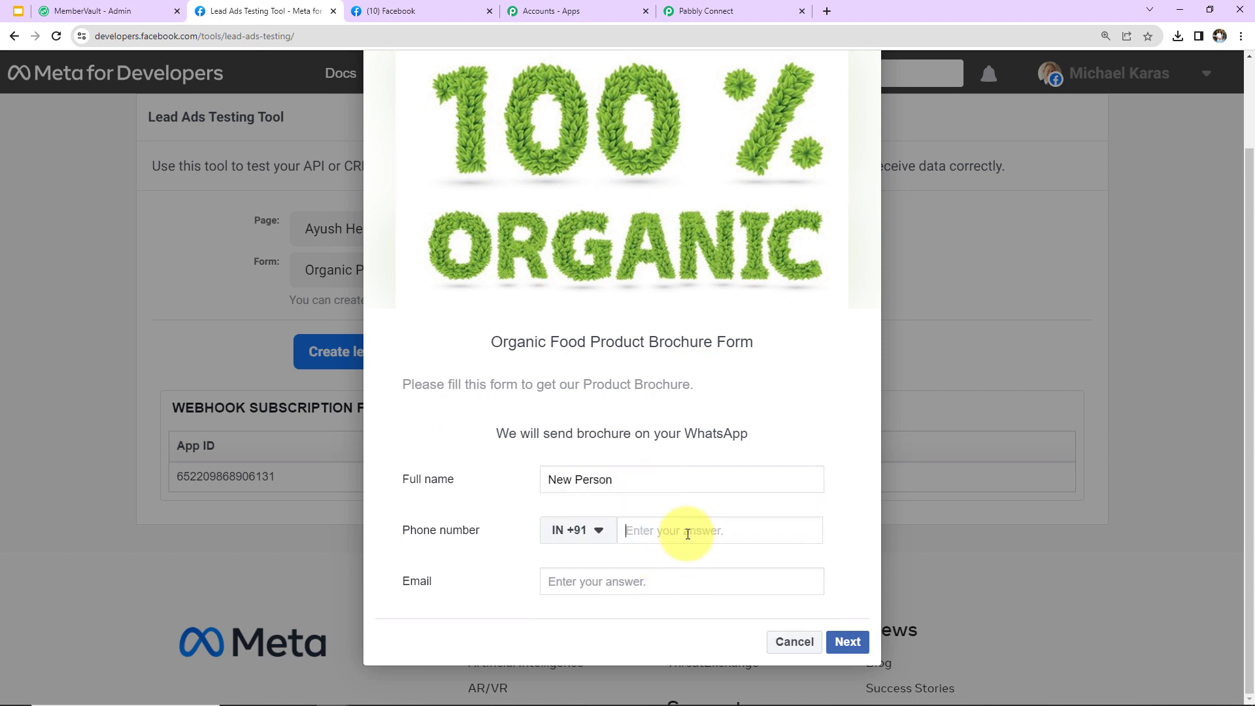
pyautogui.hotkey('ctrl', 'v')
pyautogui.click(592, 580)
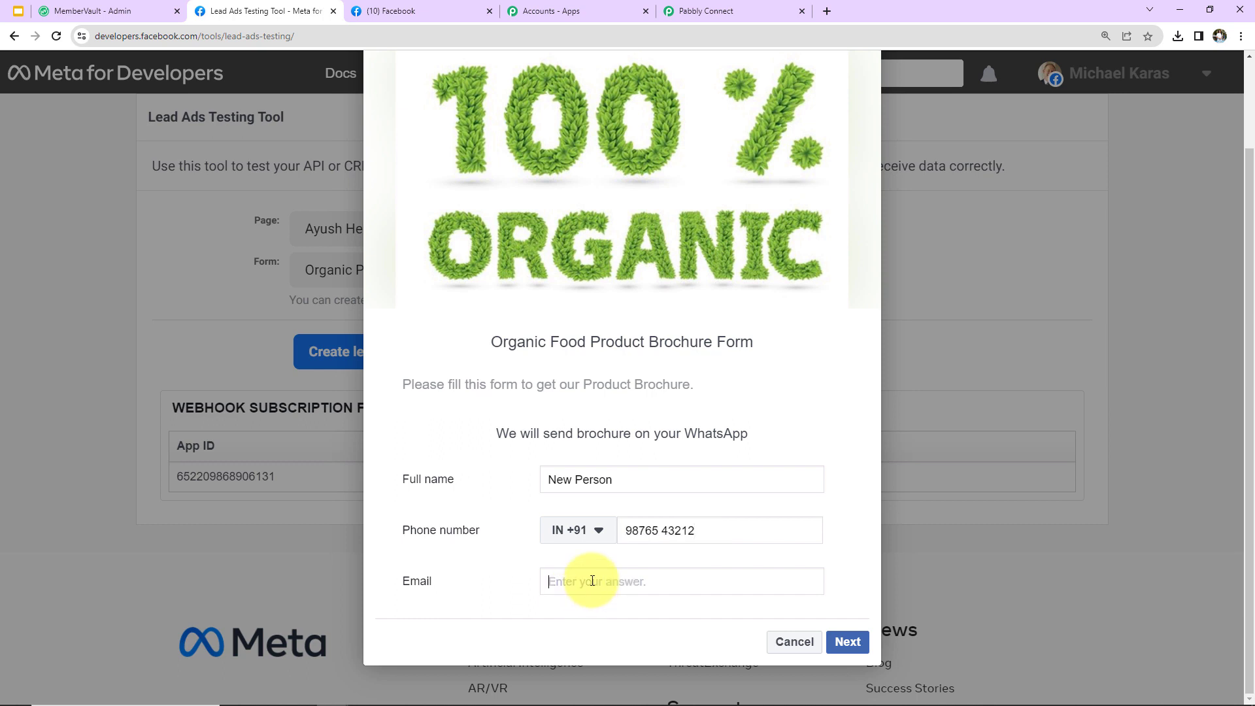
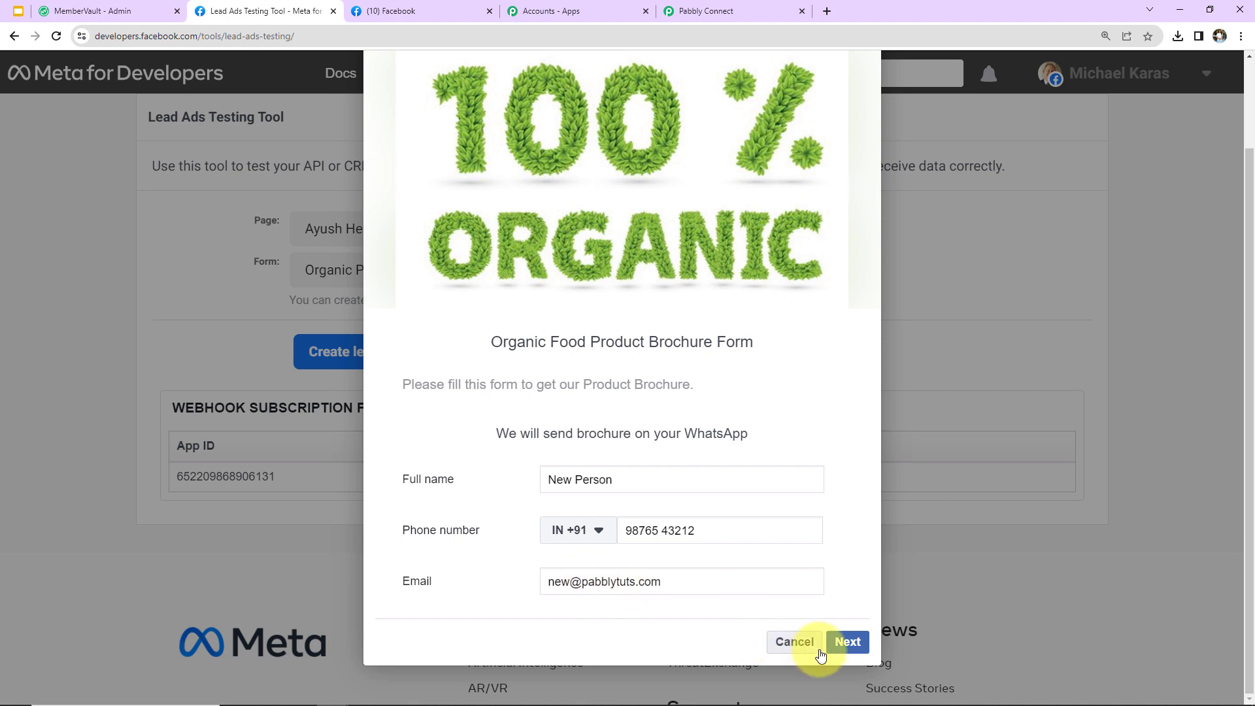
pyautogui.click(843, 643)
pyautogui.click(851, 598)
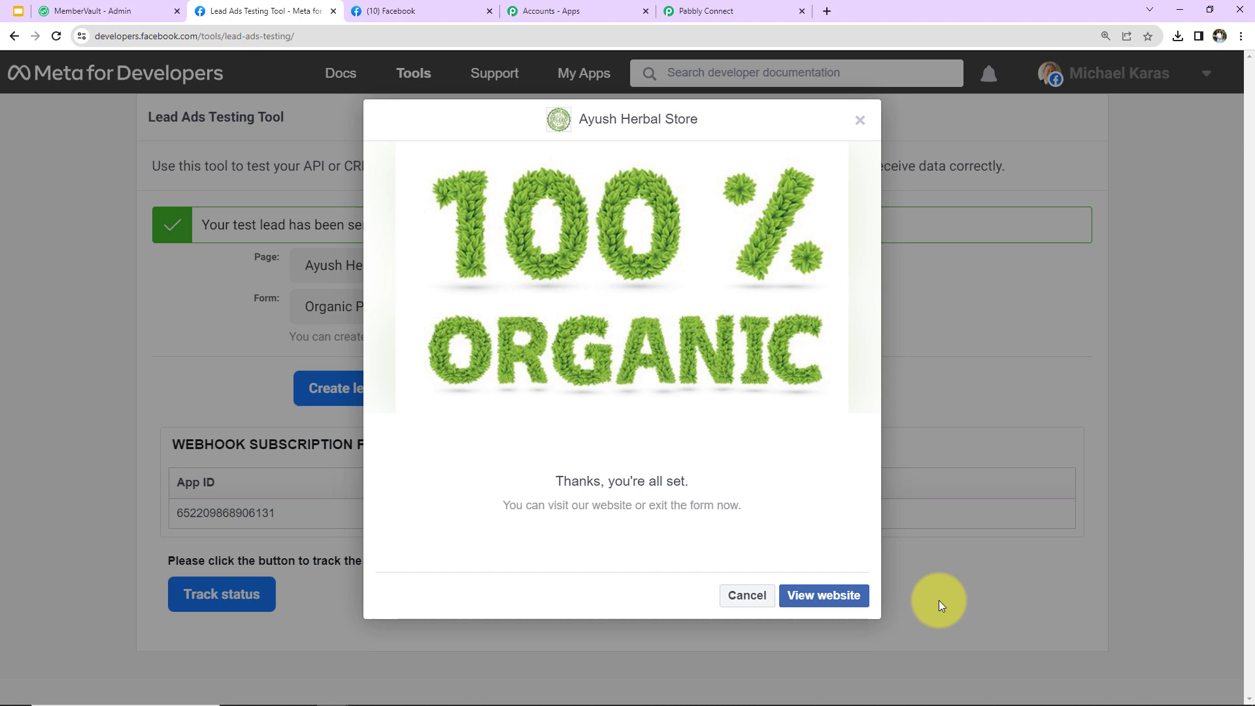
pyautogui.click(714, 13)
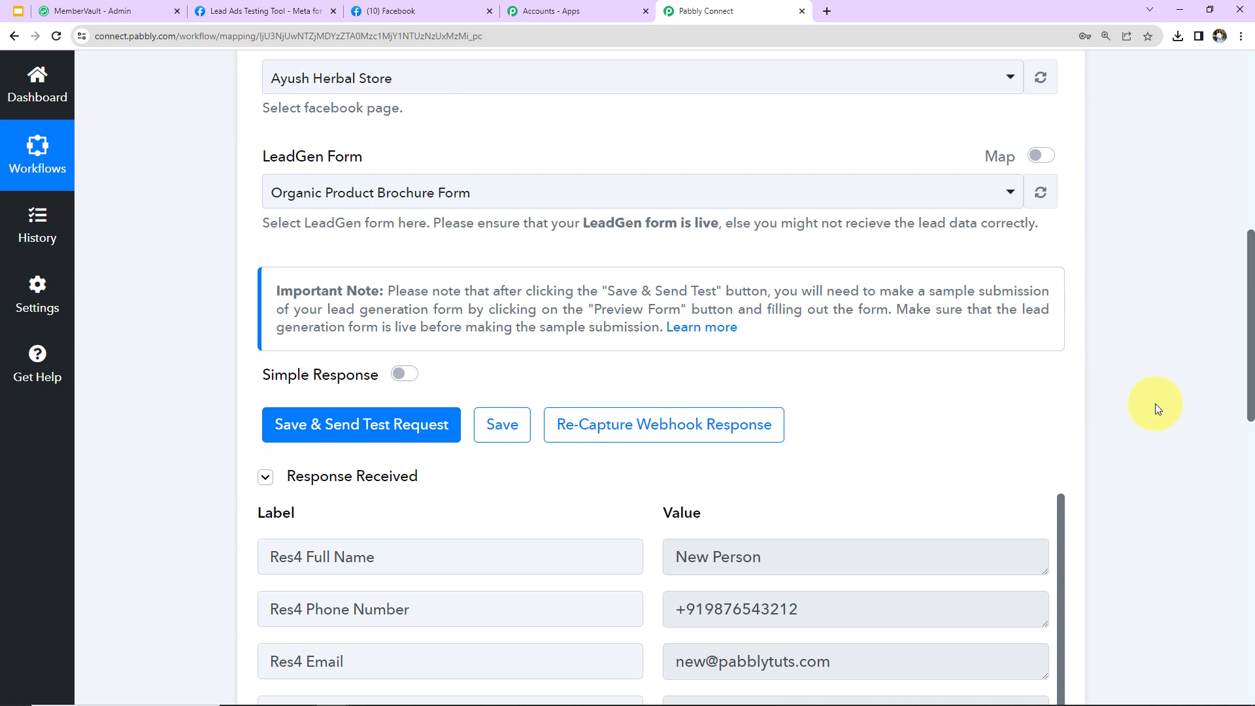
pyautogui.scroll(-5, 1154, 402)
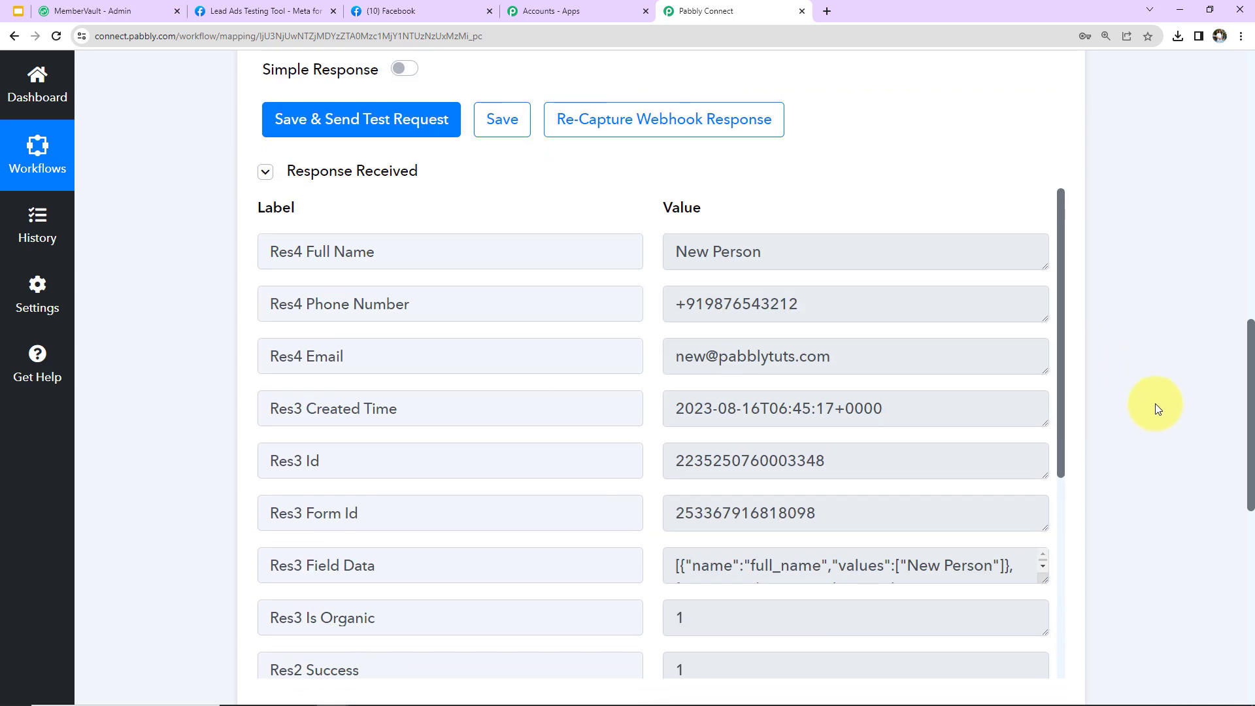
pyautogui.scroll(-2, 1104, 390)
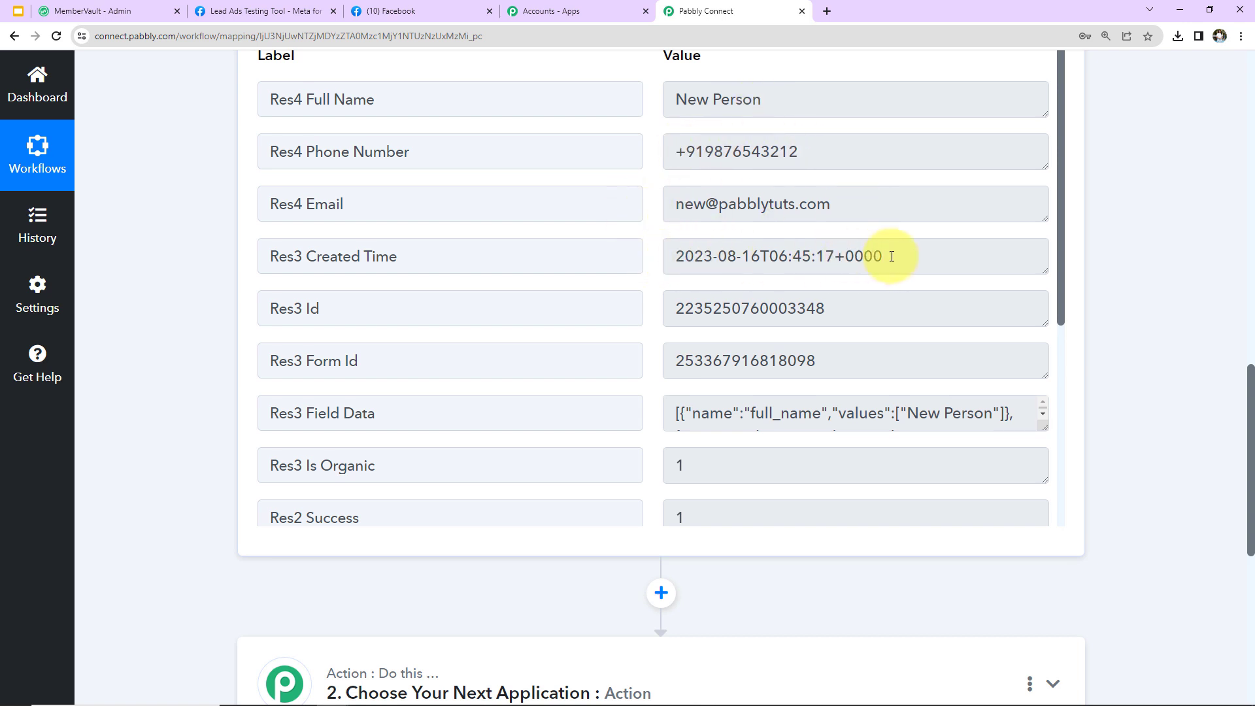
pyautogui.scroll(-10, 890, 275)
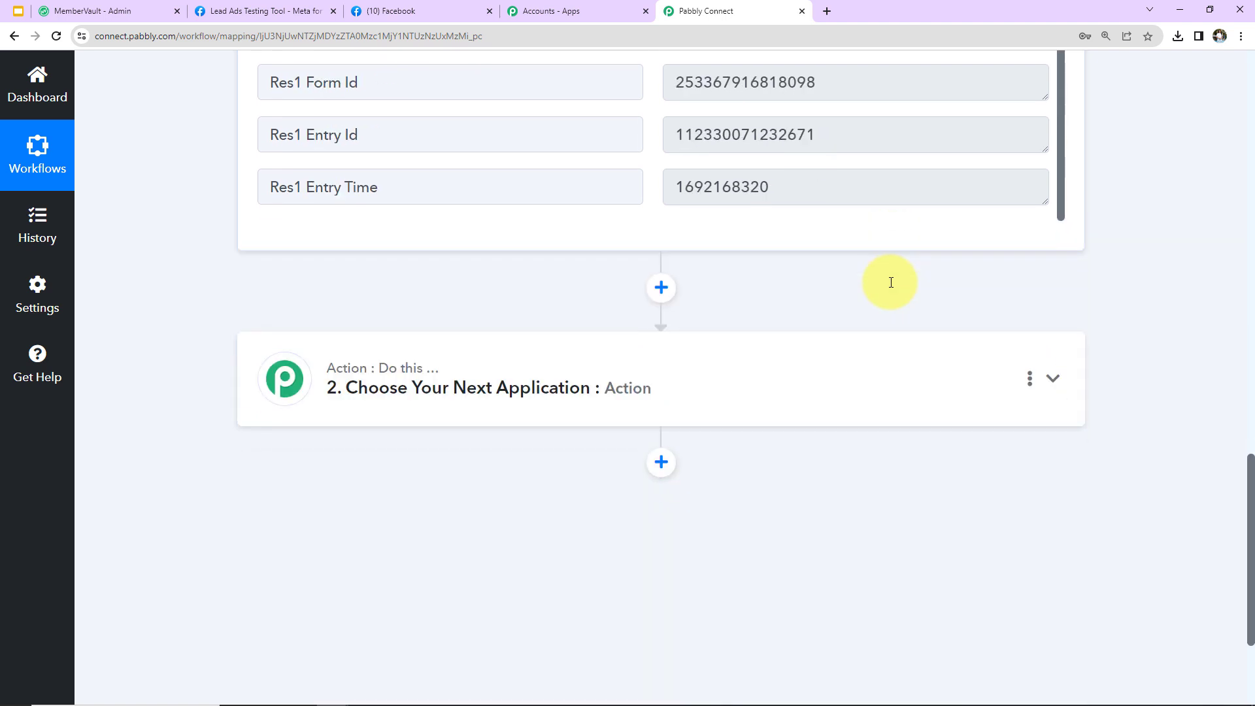
pyautogui.scroll(5, 890, 281)
pyautogui.scroll(5, 888, 281)
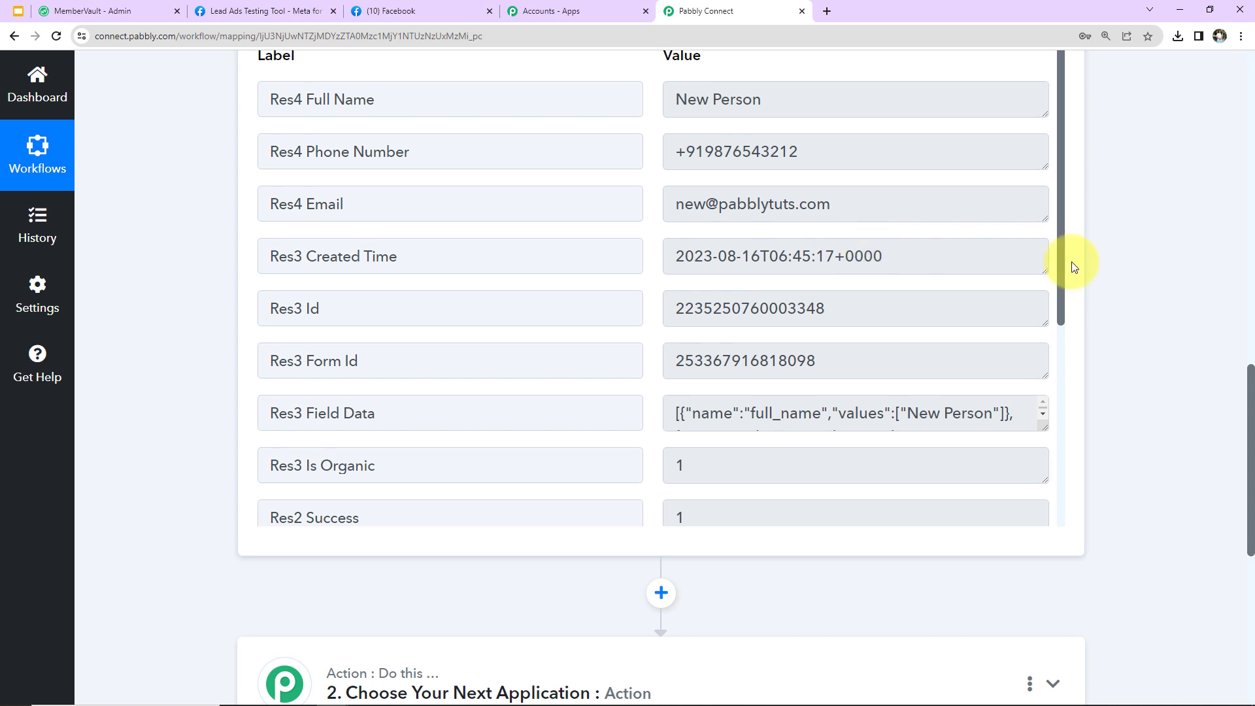
pyautogui.scroll(-7, 1119, 214)
# Set the action step to MemberVault with the Add User event
pyautogui.click(481, 255)
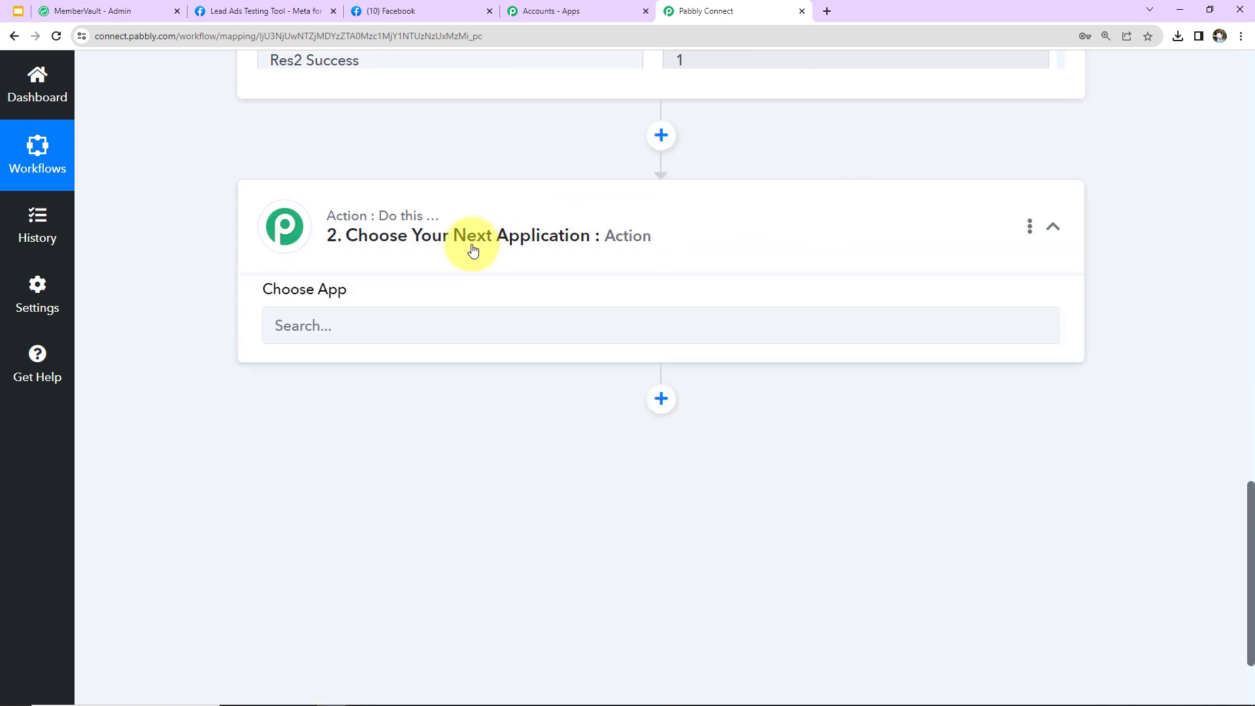
pyautogui.click(469, 339)
pyautogui.write('meme')
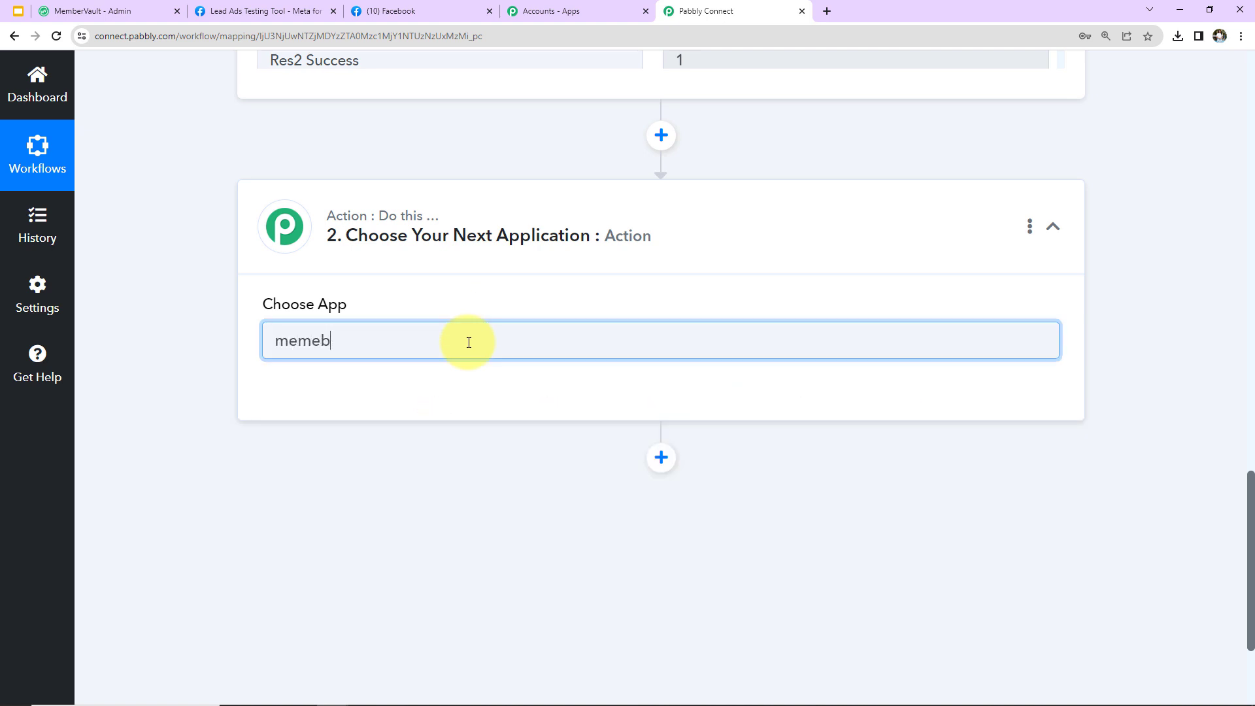
pyautogui.press('BackSpace')
pyautogui.click(529, 418)
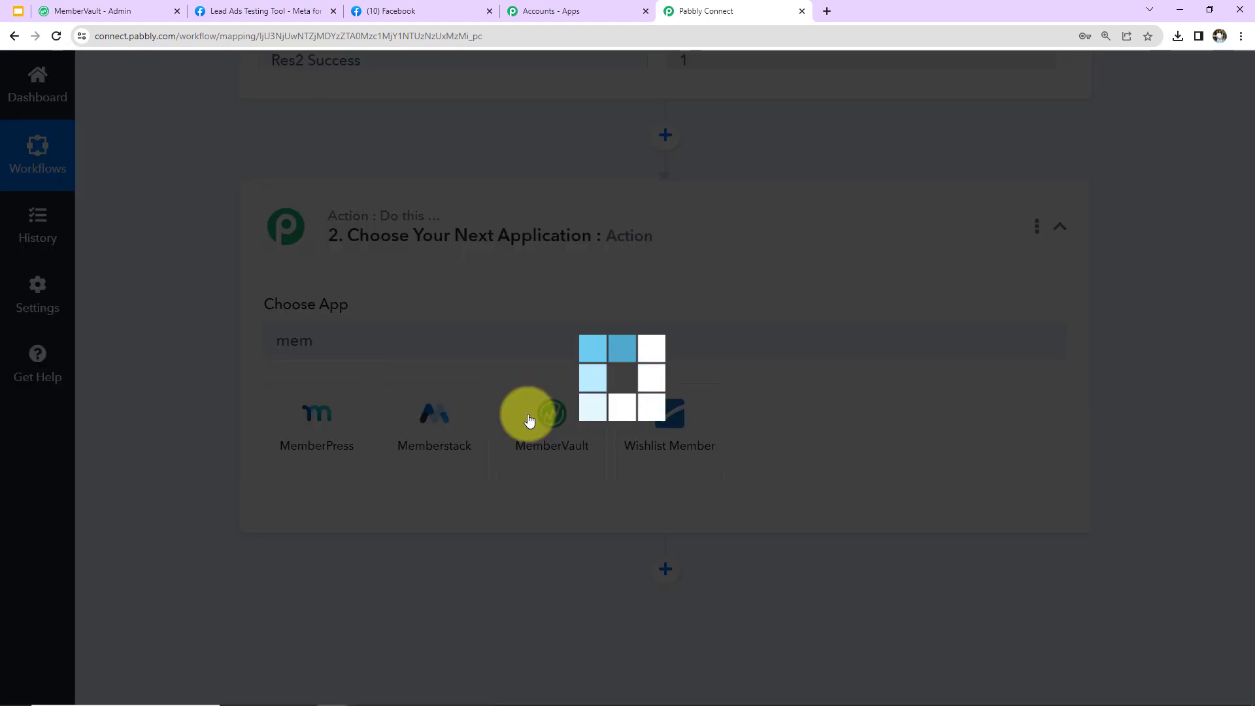
pyautogui.click(358, 426)
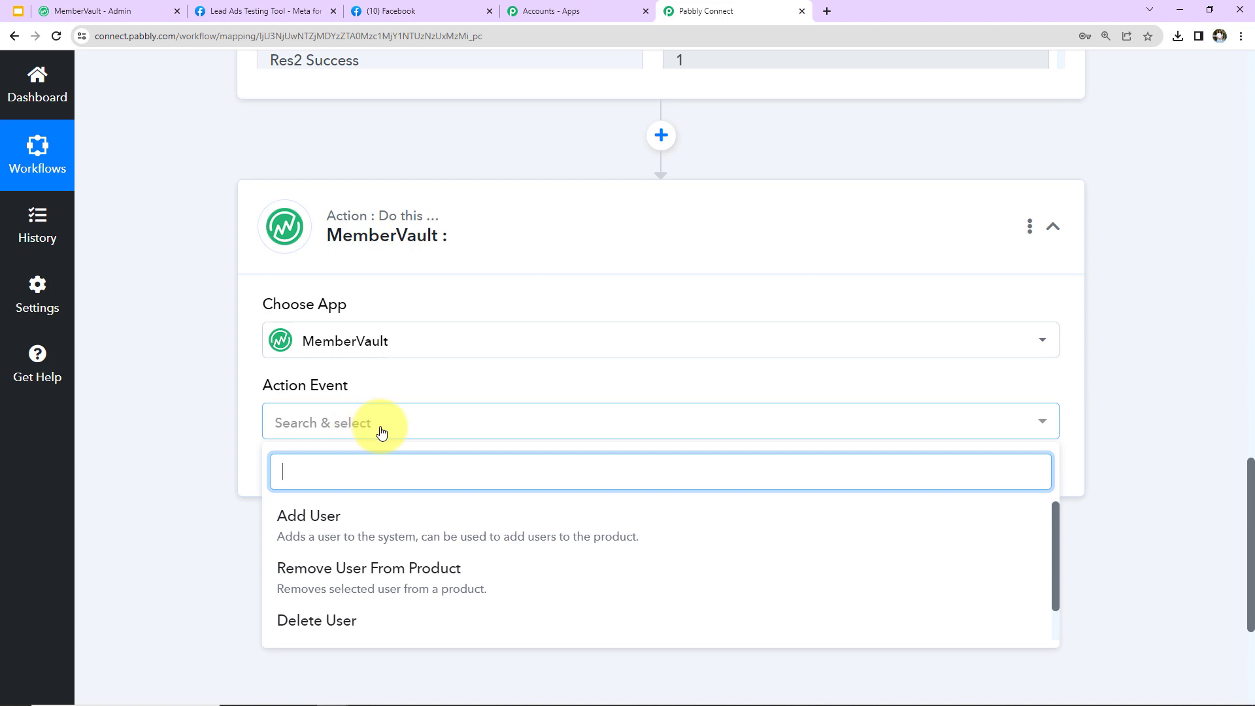
pyautogui.click(370, 523)
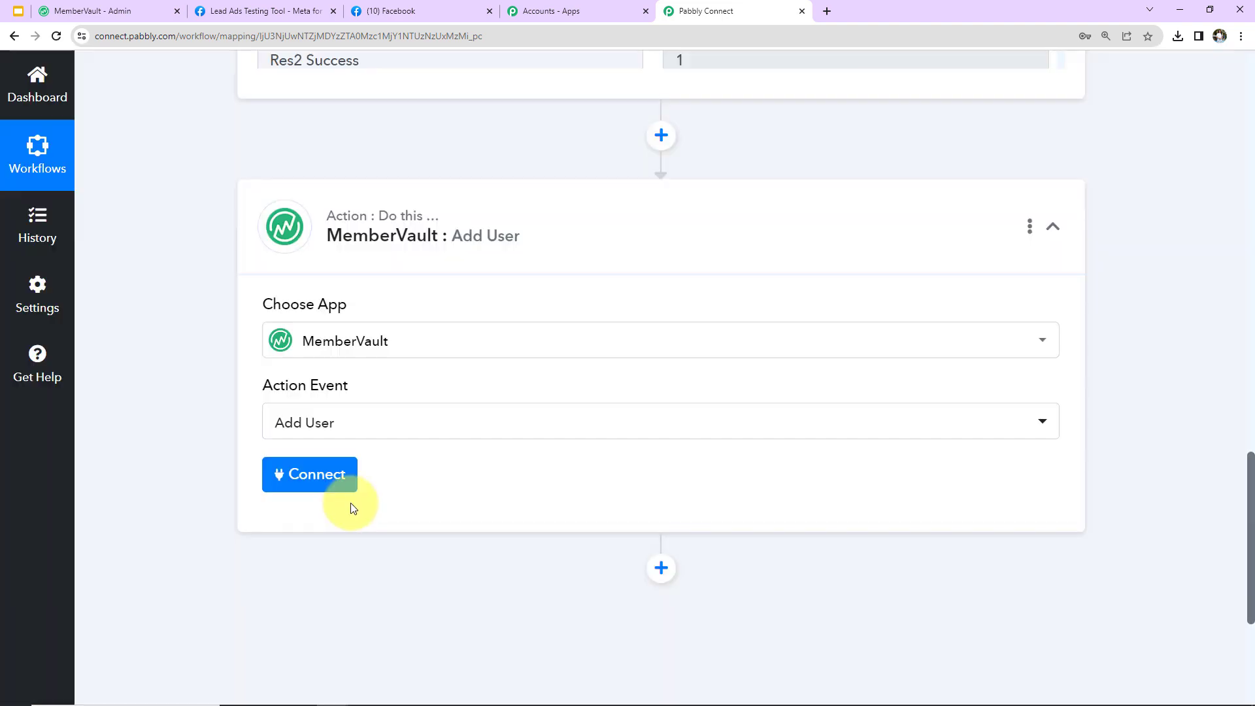
# Begin a new MemberVault connection needing an API key and subdomain
pyautogui.click(327, 473)
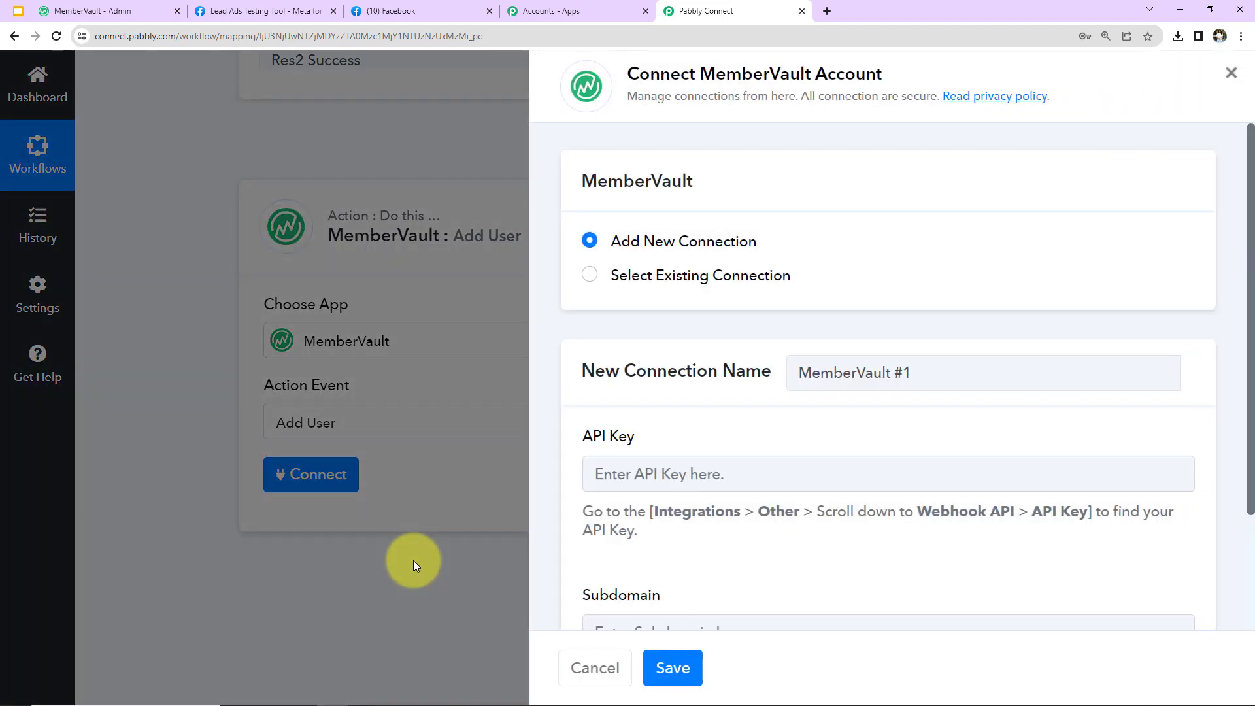
pyautogui.moveTo(701, 72); pyautogui.dragTo(882, 75)
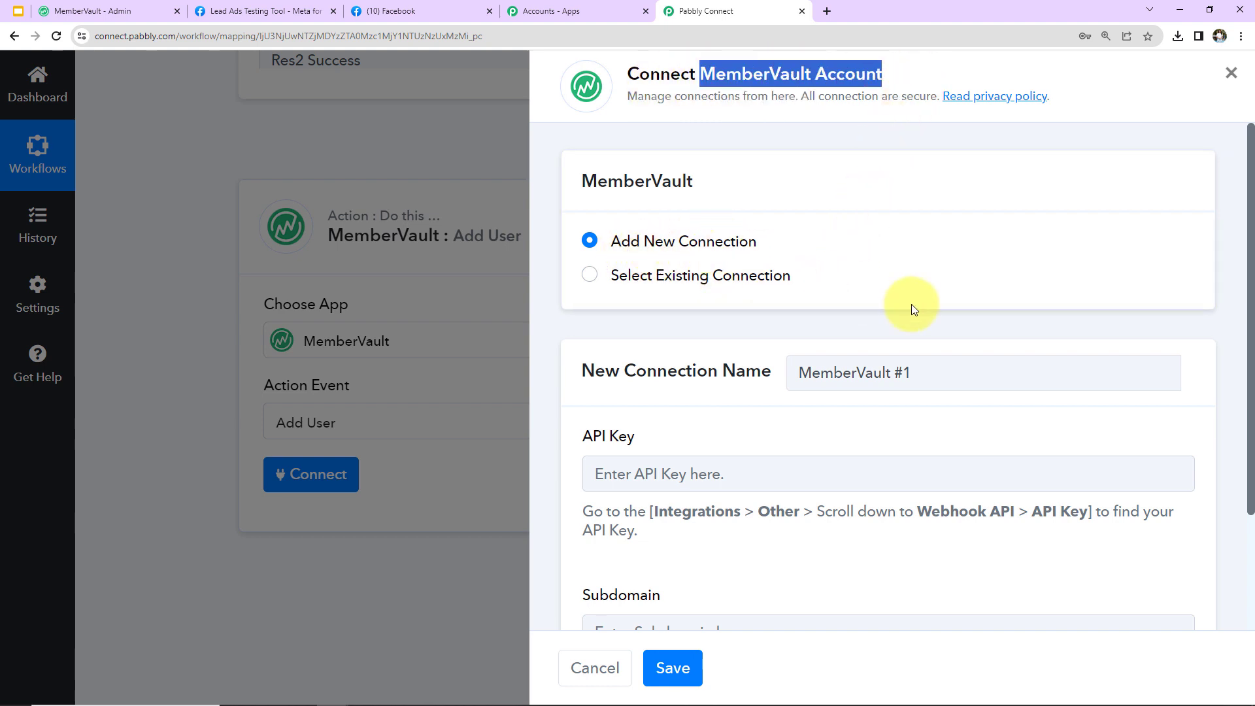
pyautogui.scroll(-2, 911, 303)
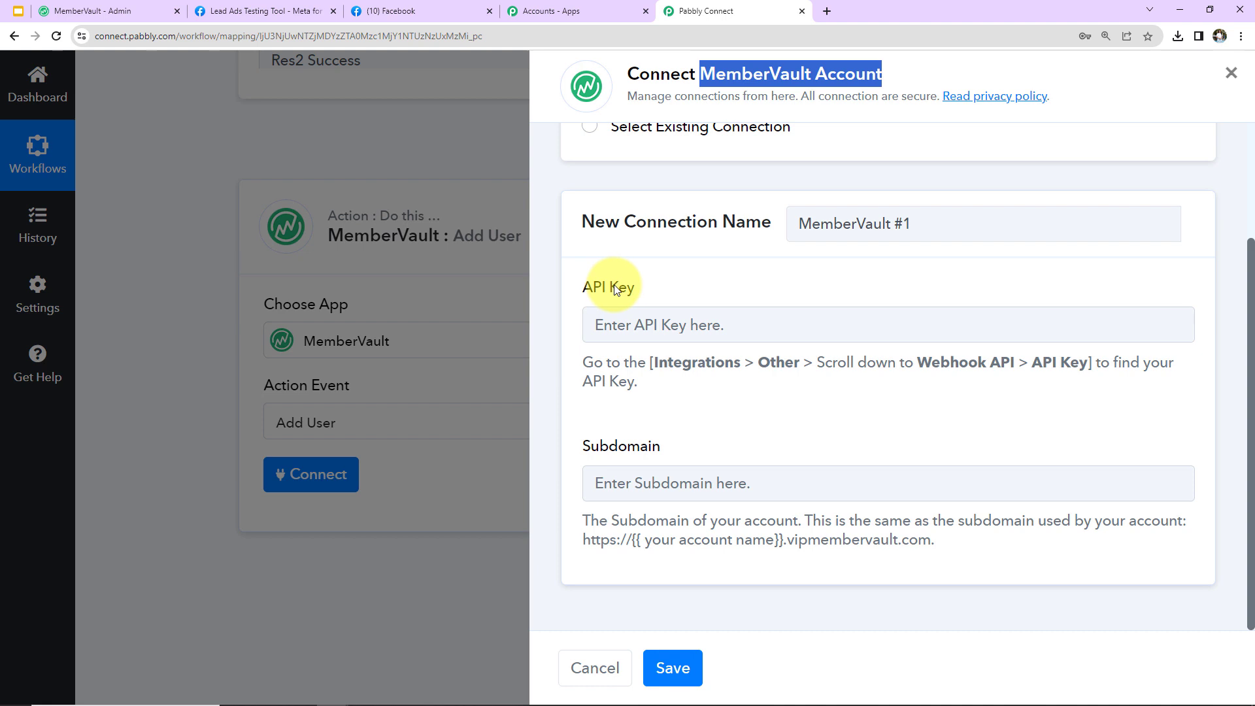
pyautogui.click(133, 15)
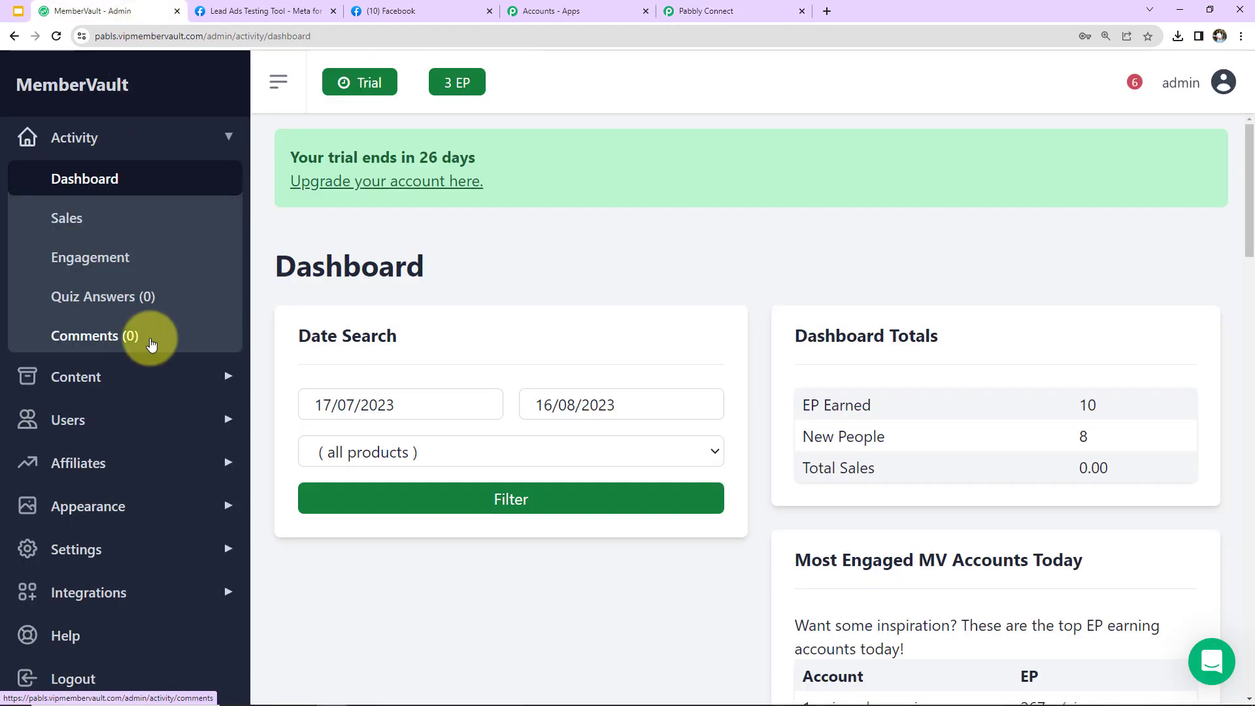
# Copy the Webhooks API key from MemberVault's Integrations > Other page
pyautogui.click(95, 600)
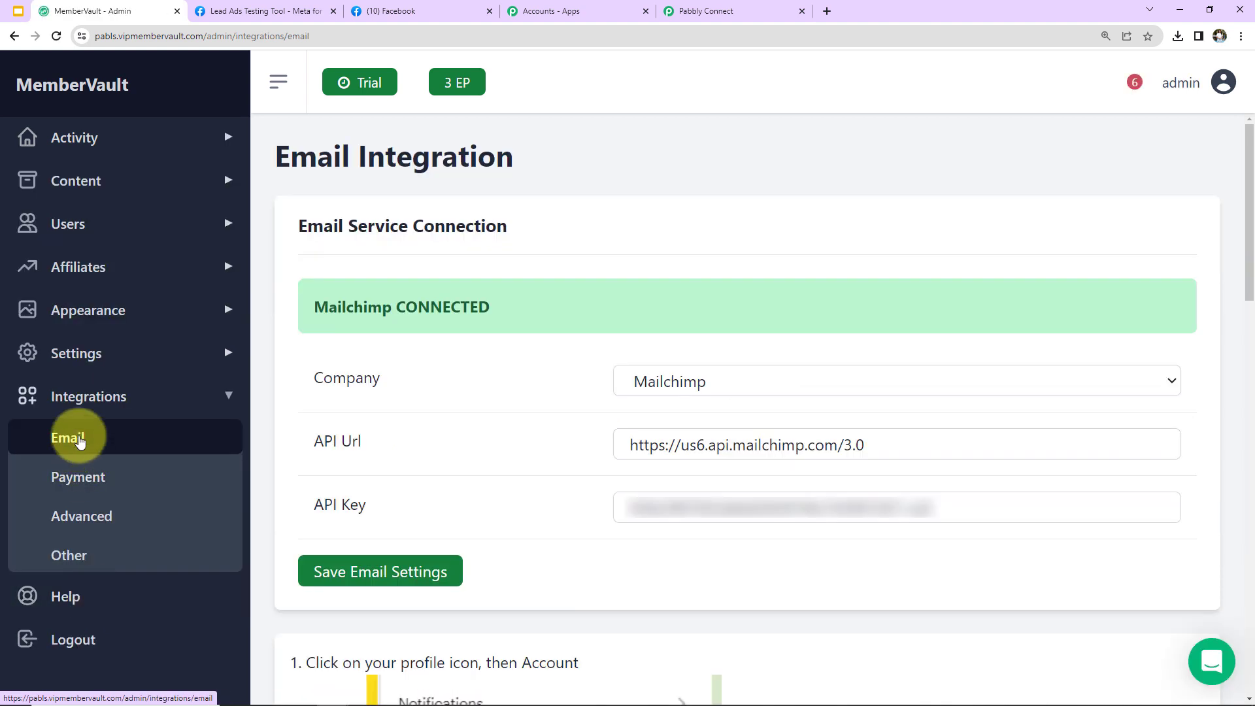
pyautogui.click(69, 556)
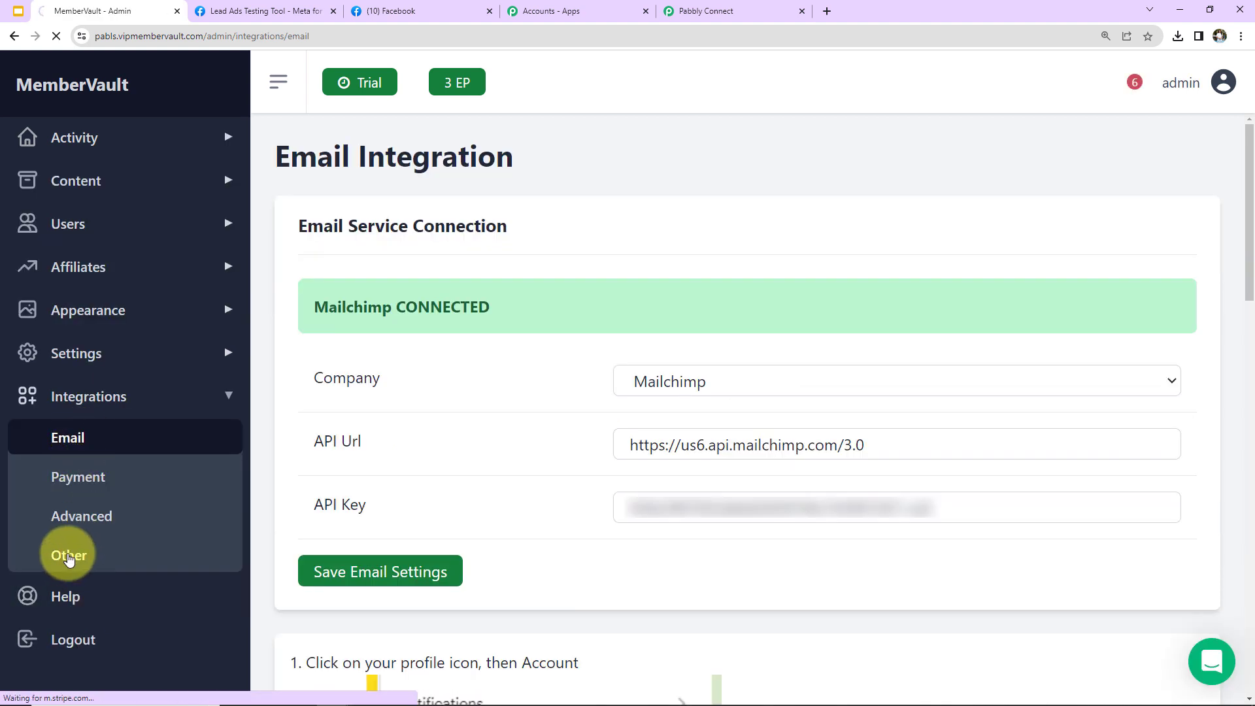
pyautogui.scroll(-12, 697, 409)
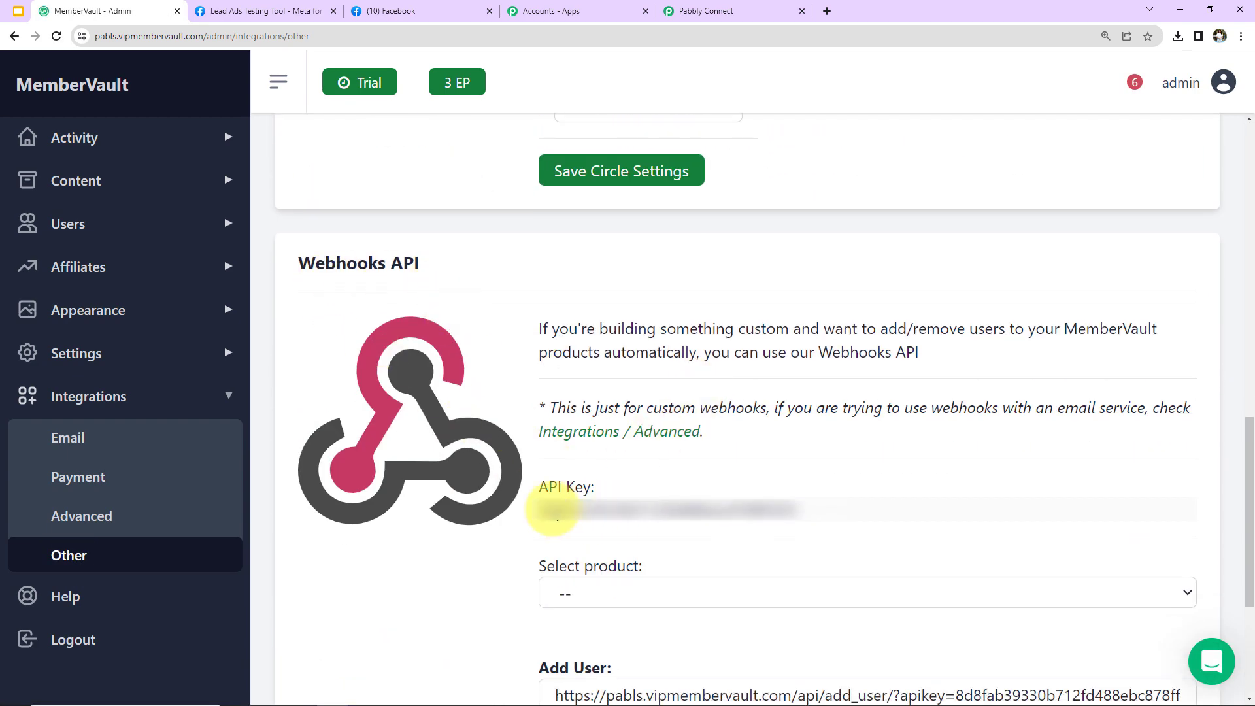
pyautogui.moveTo(810, 509); pyautogui.dragTo(539, 508)
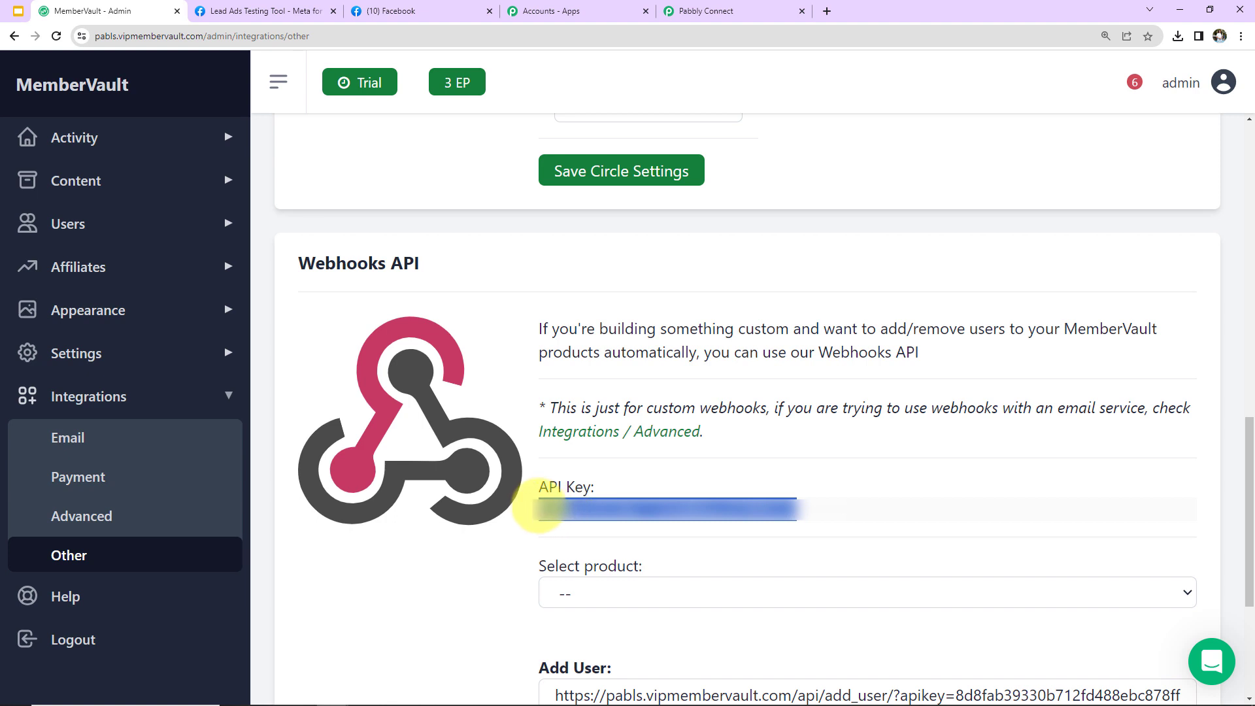
pyautogui.rightClick(556, 517)
pyautogui.click(578, 525)
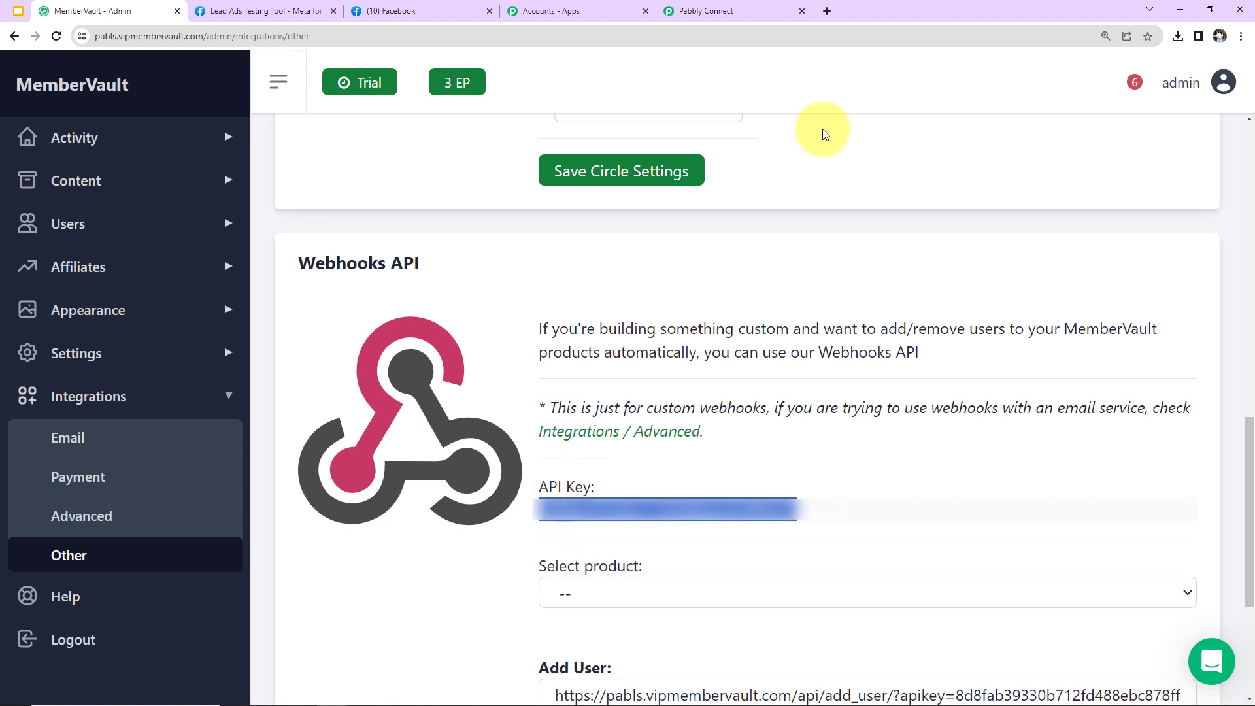
pyautogui.click(737, 11)
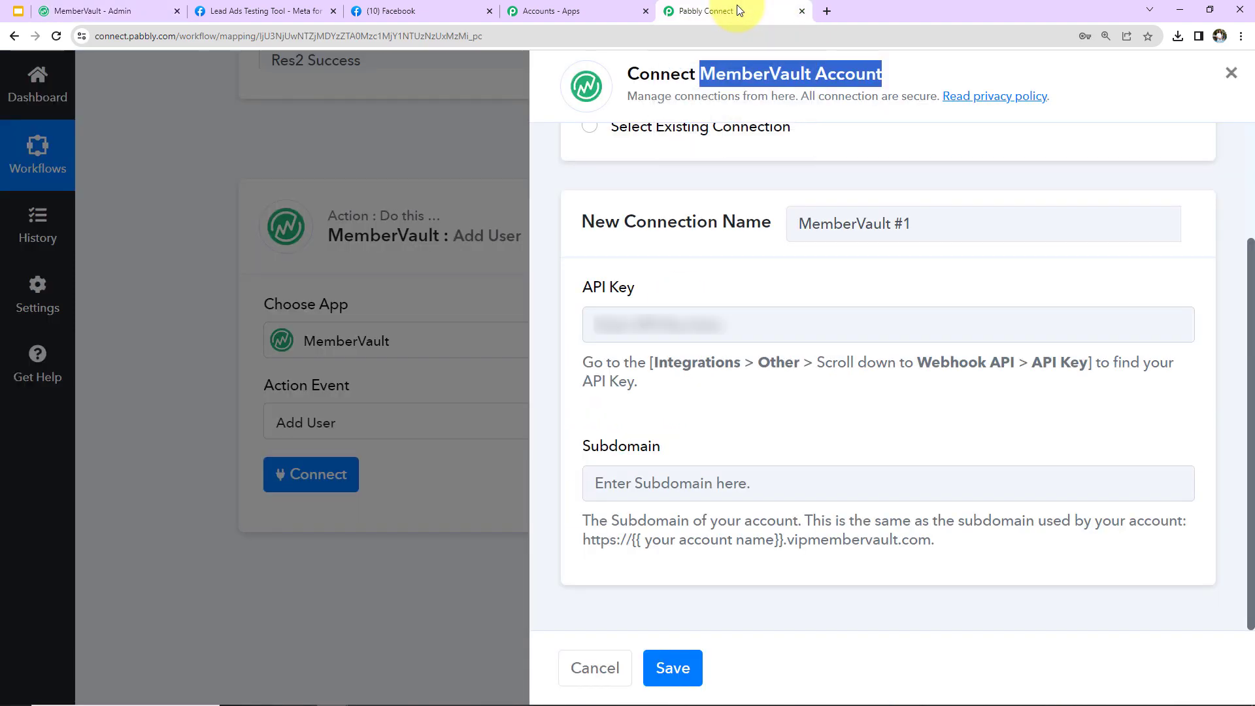
# Paste the copied MemberVault API key into the connection's API Key field
pyautogui.click(610, 323)
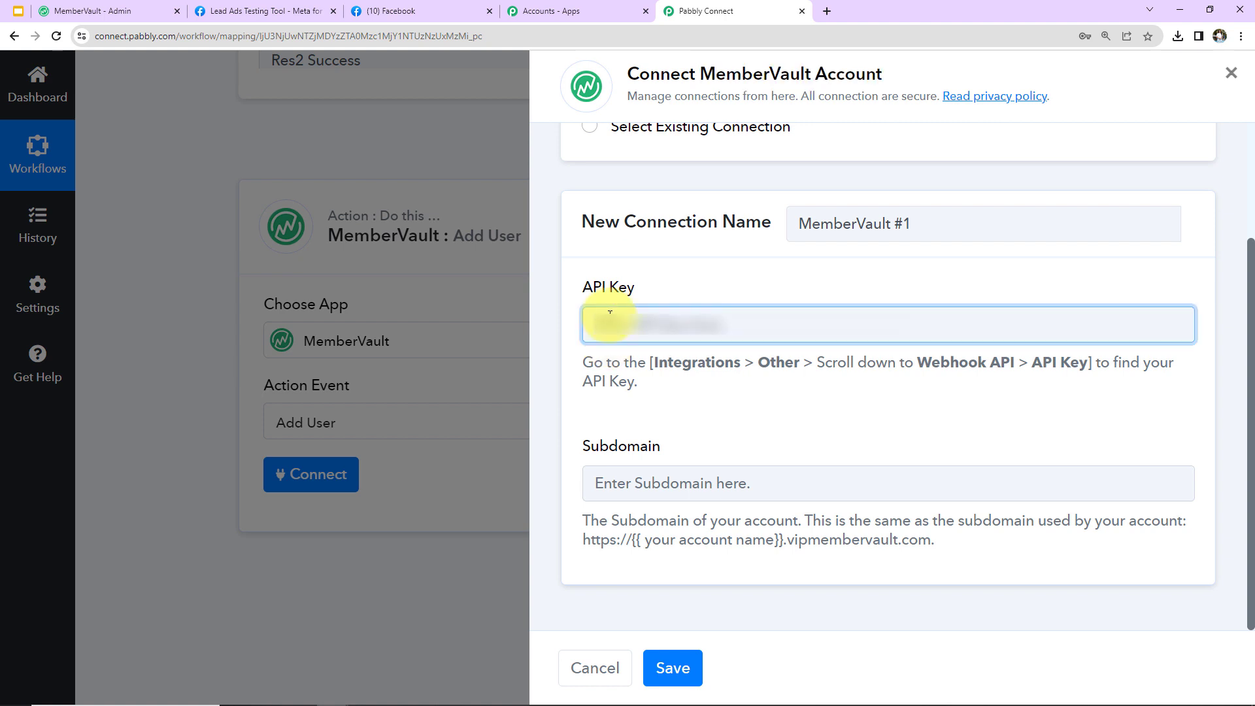
pyautogui.hotkey('ctrl', 'v')
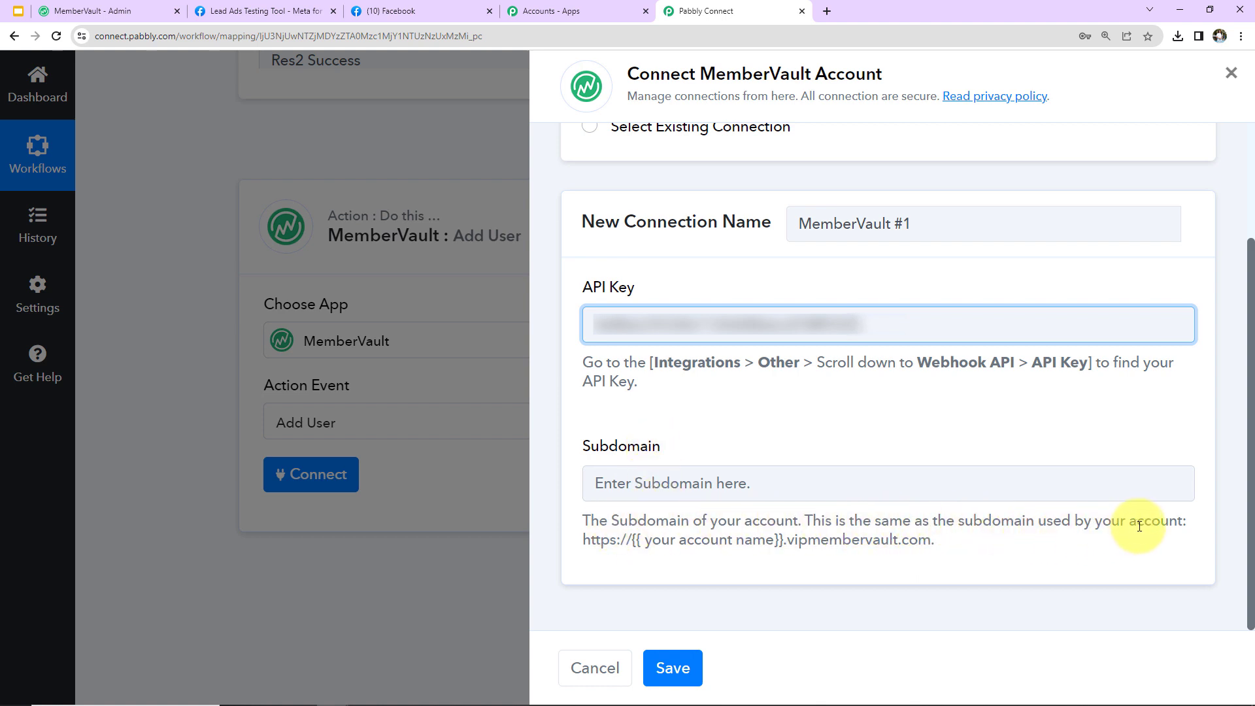
pyautogui.moveTo(582, 546); pyautogui.dragTo(911, 562)
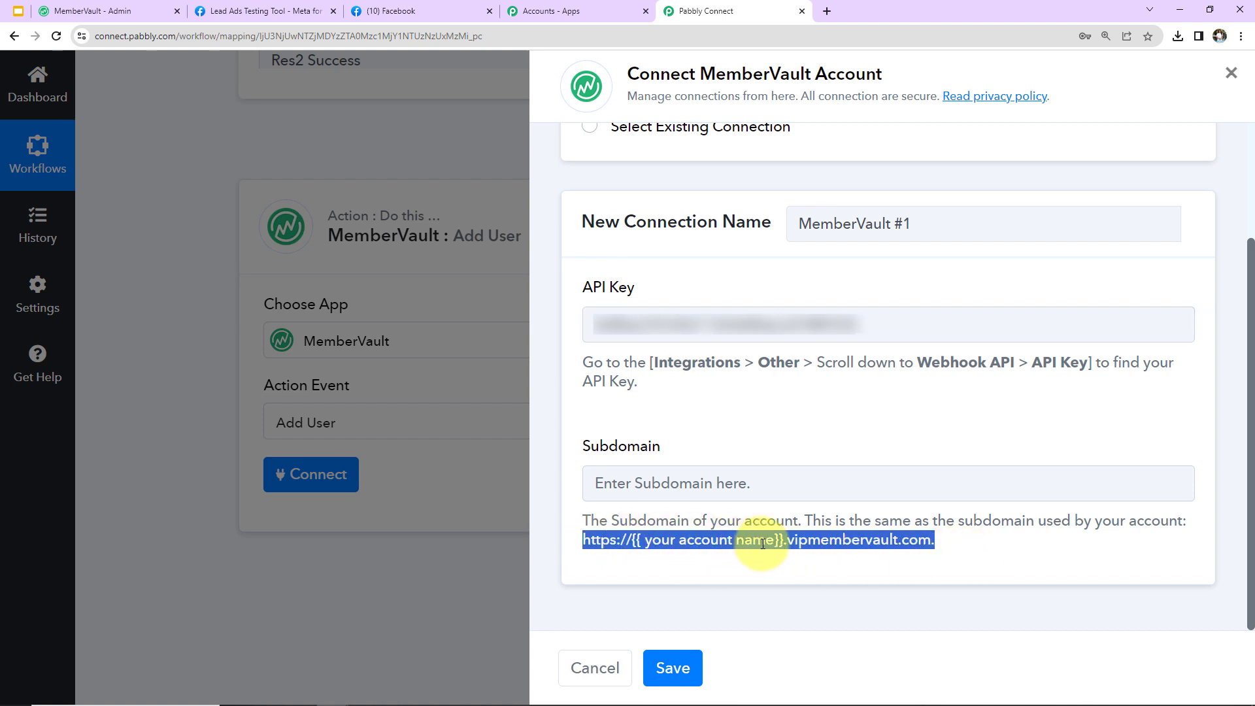
# Copy the subdomain from MemberVault's page address into Subdomain and save the connection
pyautogui.click(81, 11)
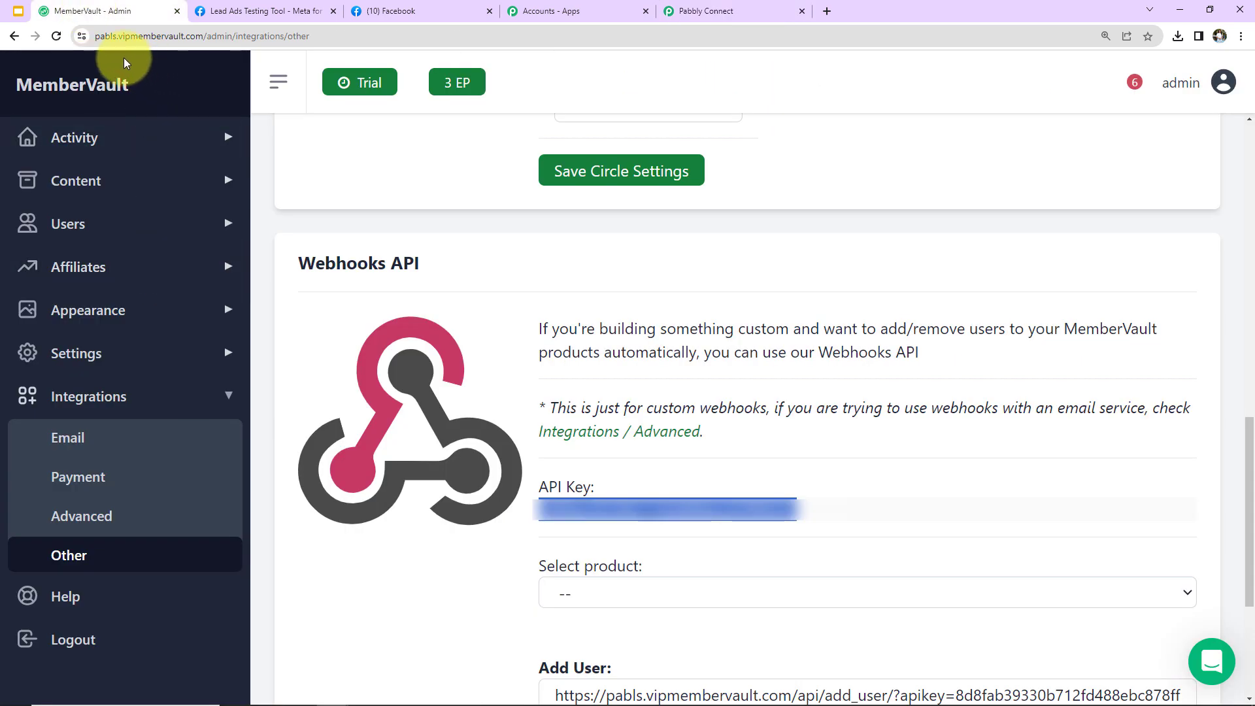
pyautogui.doubleClick(107, 36)
pyautogui.rightClick(140, 37)
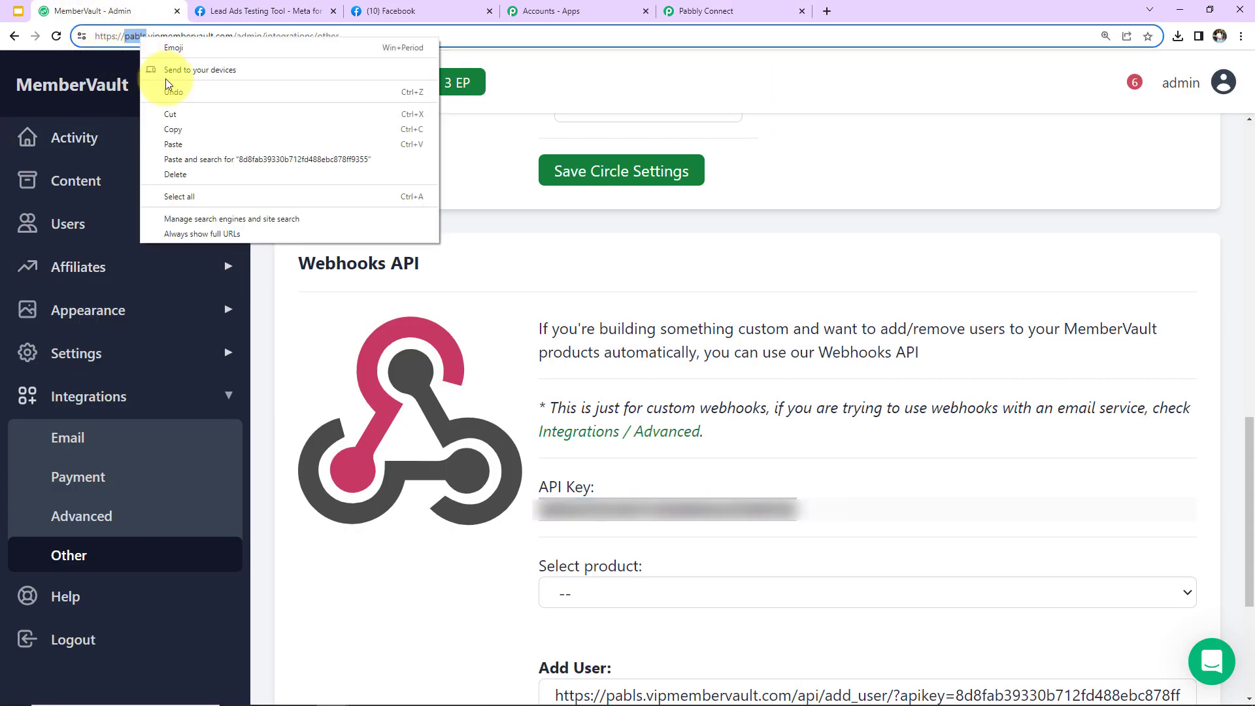
pyautogui.click(190, 128)
pyautogui.click(709, 11)
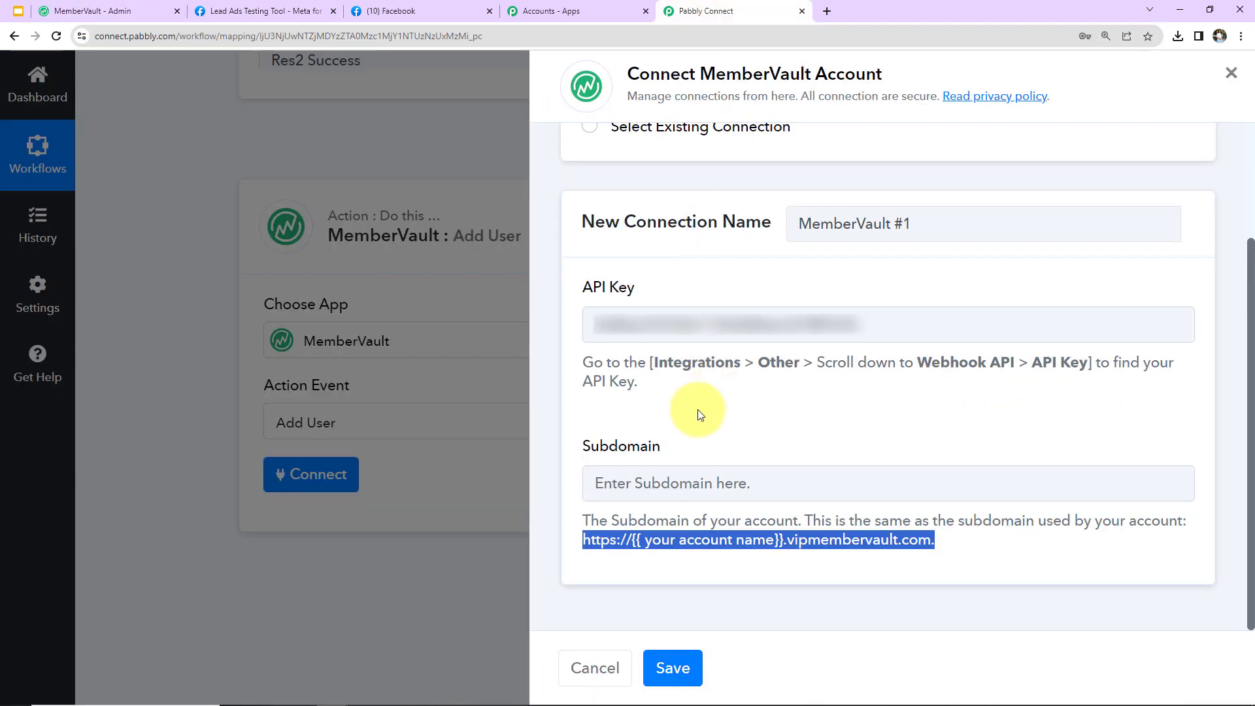
pyautogui.click(650, 475)
pyautogui.hotkey('ctrl', 'v')
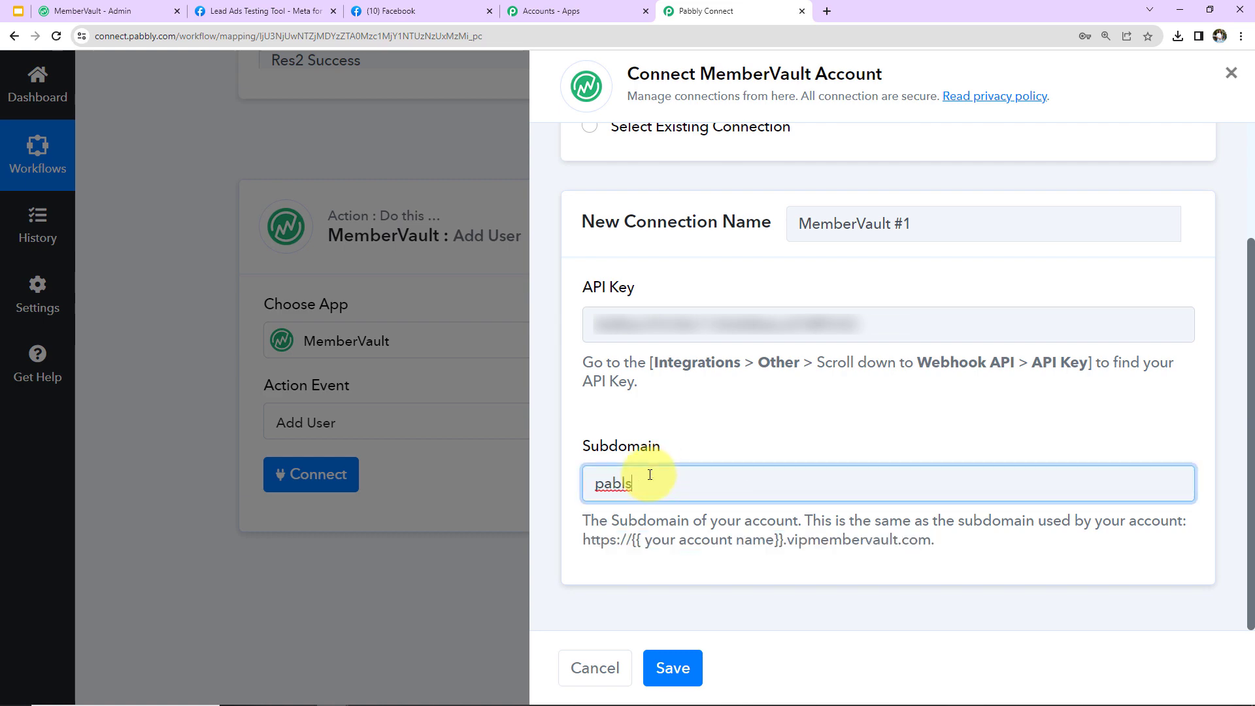
pyautogui.click(672, 665)
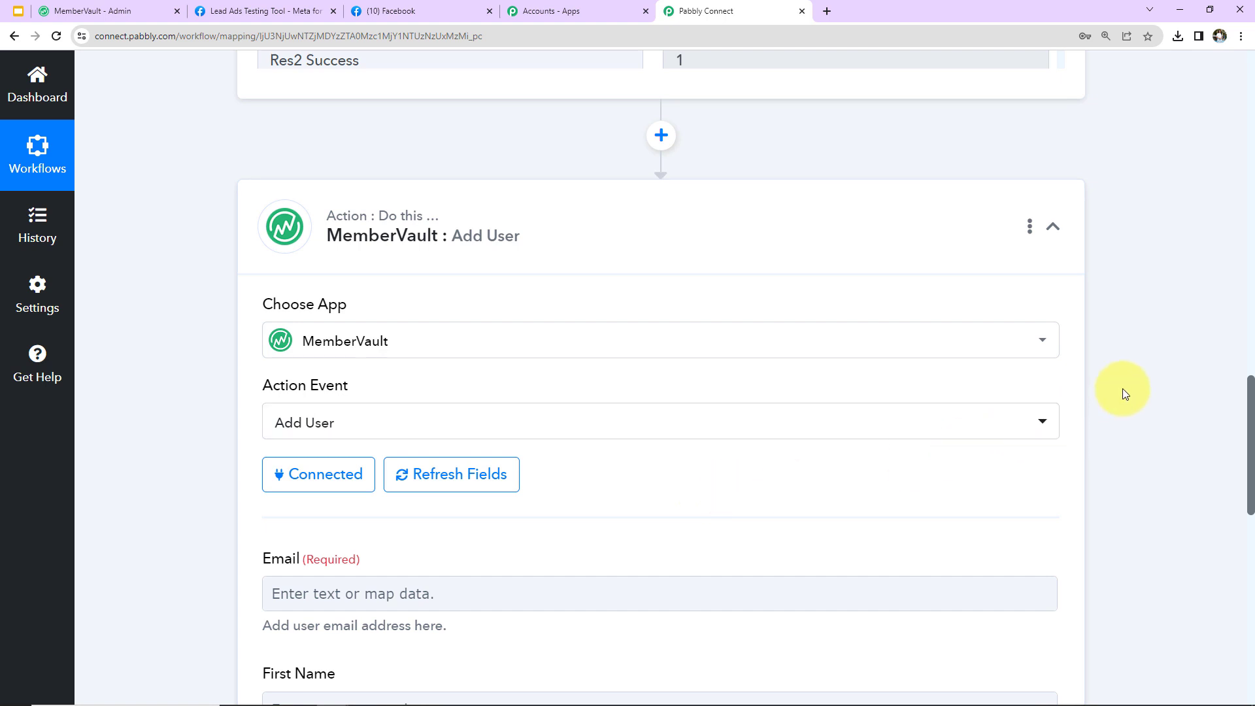
# Map the Add User Email field to the Facebook Lead Ads: New Lead Res4 Email value
pyautogui.scroll(-5, 1123, 353)
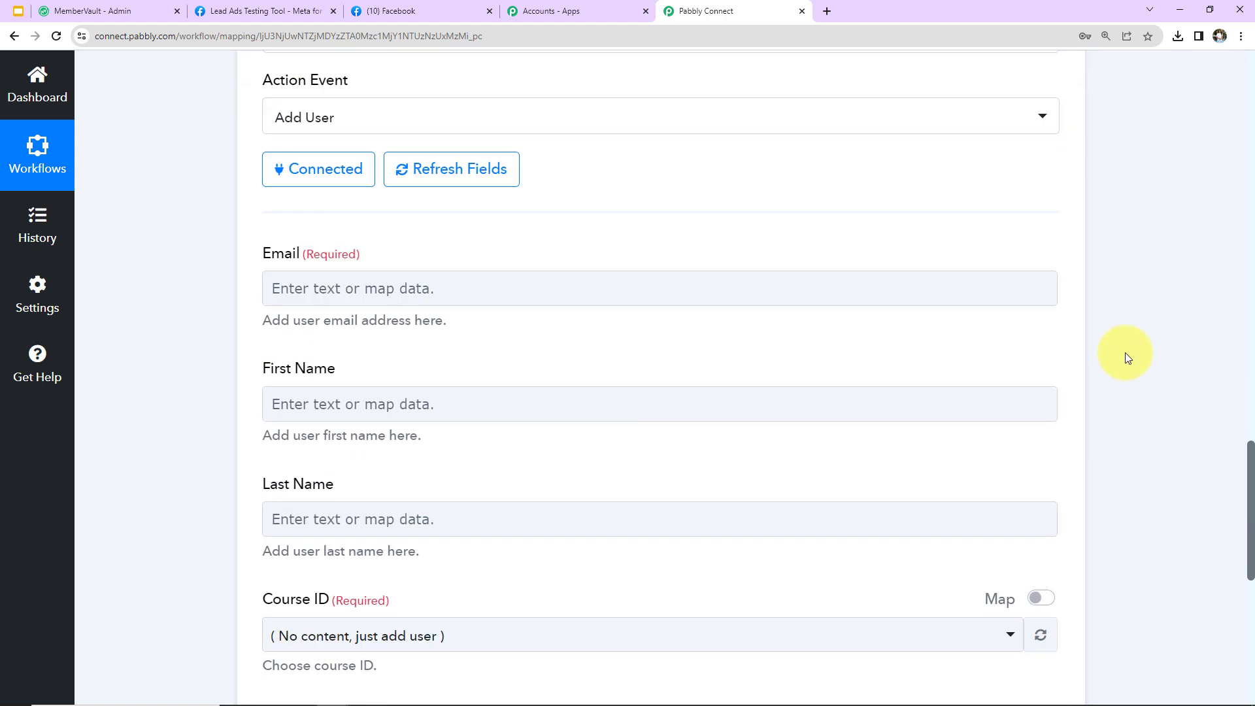
pyautogui.scroll(-2, 1124, 353)
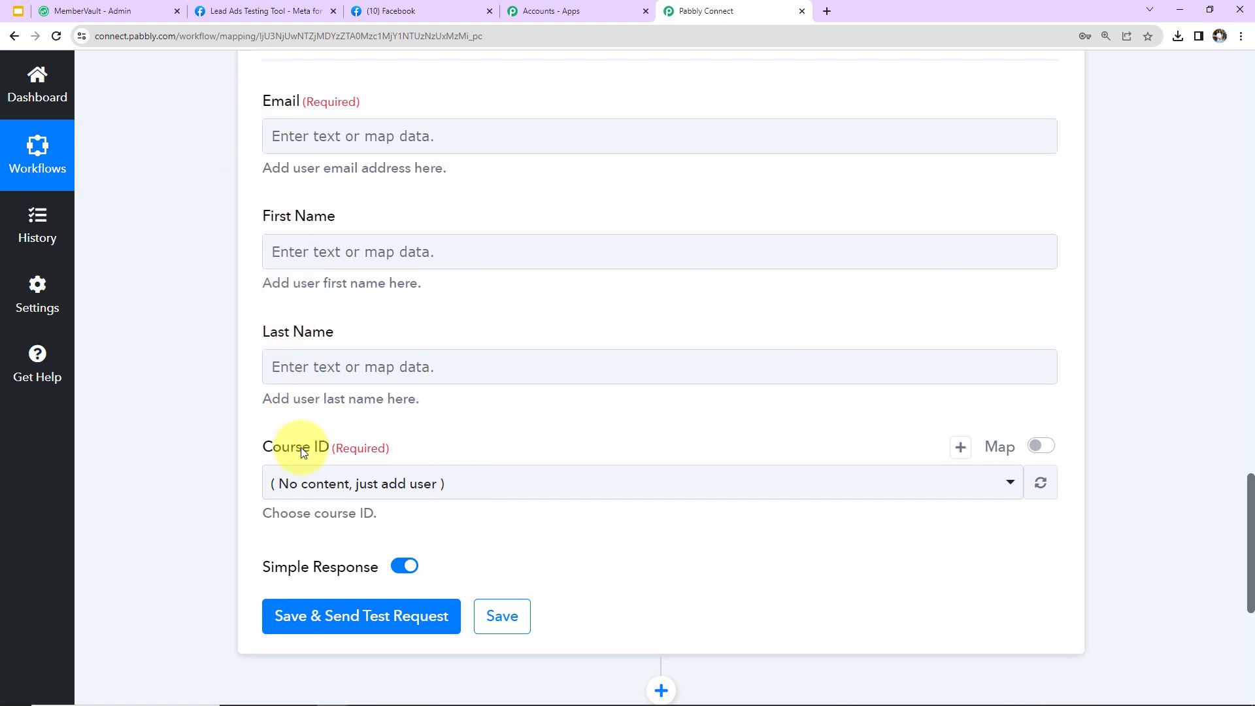
pyautogui.click(319, 141)
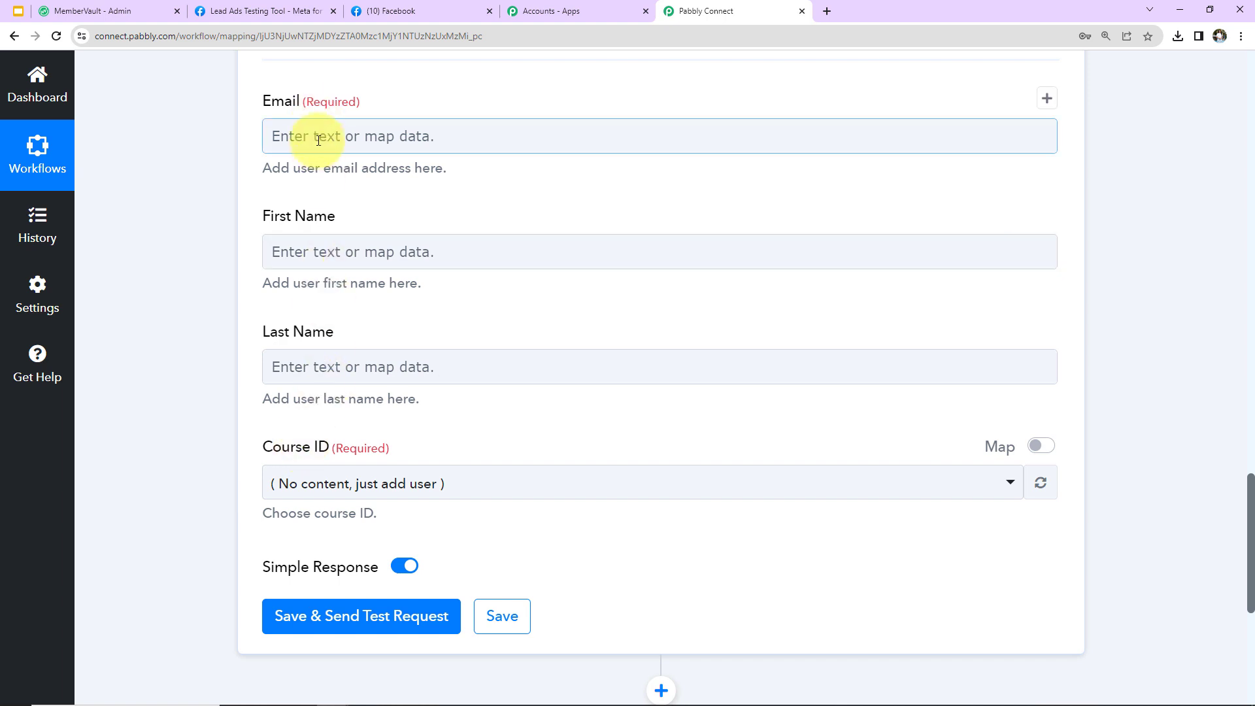
pyautogui.click(321, 135)
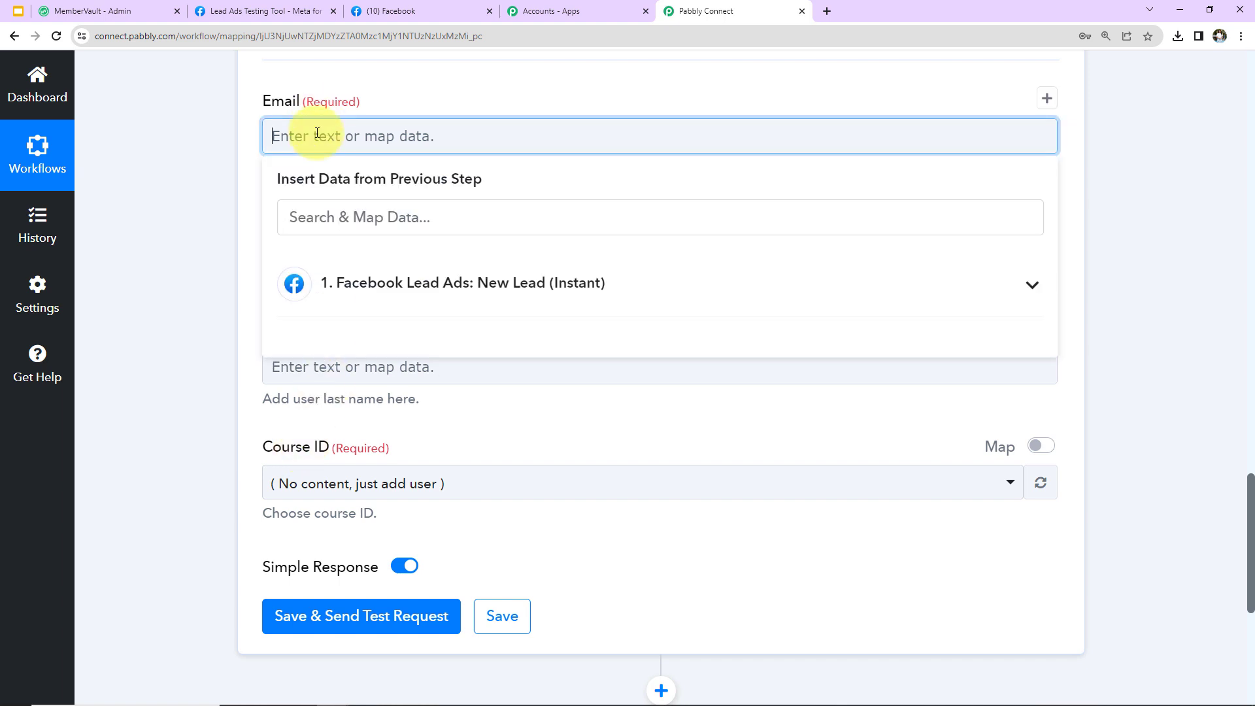
pyautogui.click(496, 302)
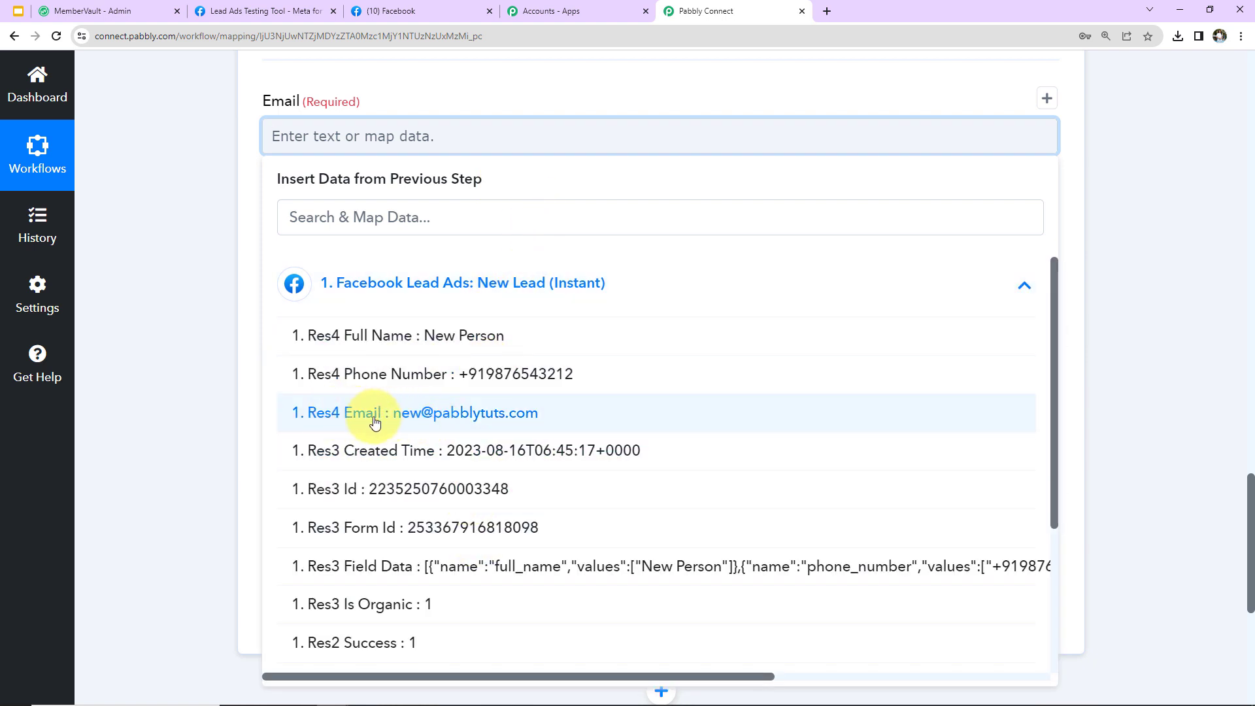
pyautogui.click(504, 416)
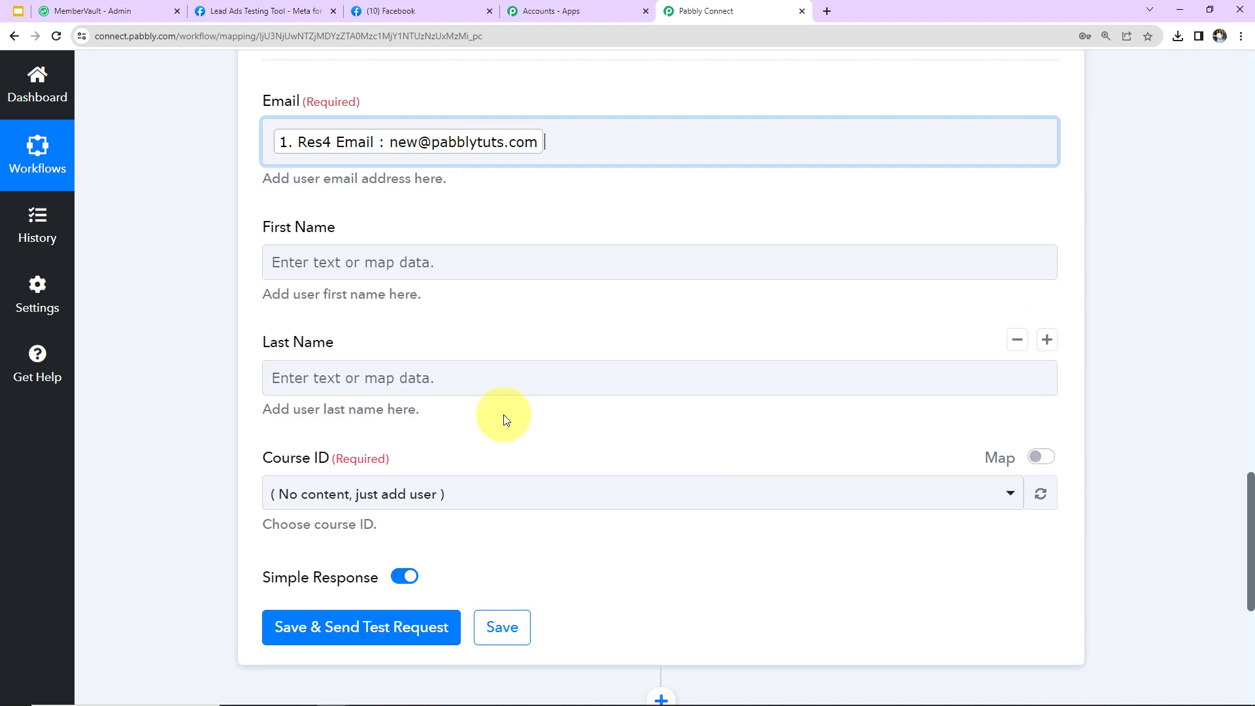
pyautogui.click(221, 196)
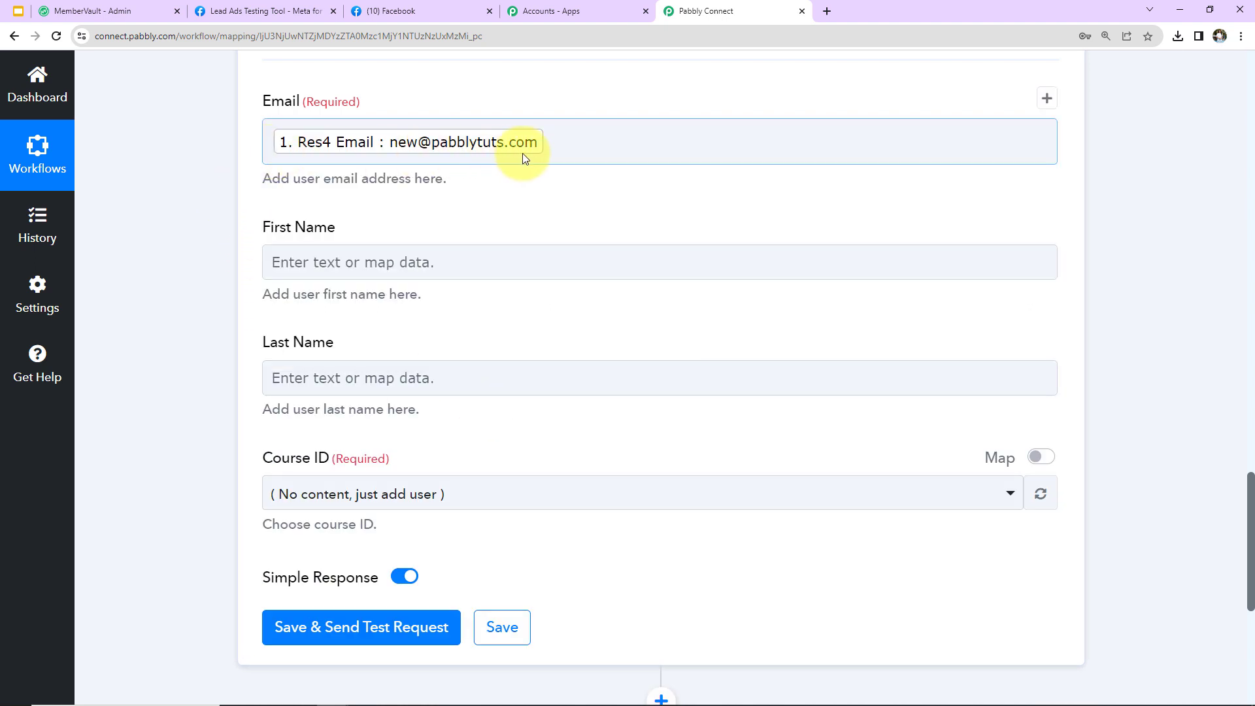
pyautogui.click(263, 274)
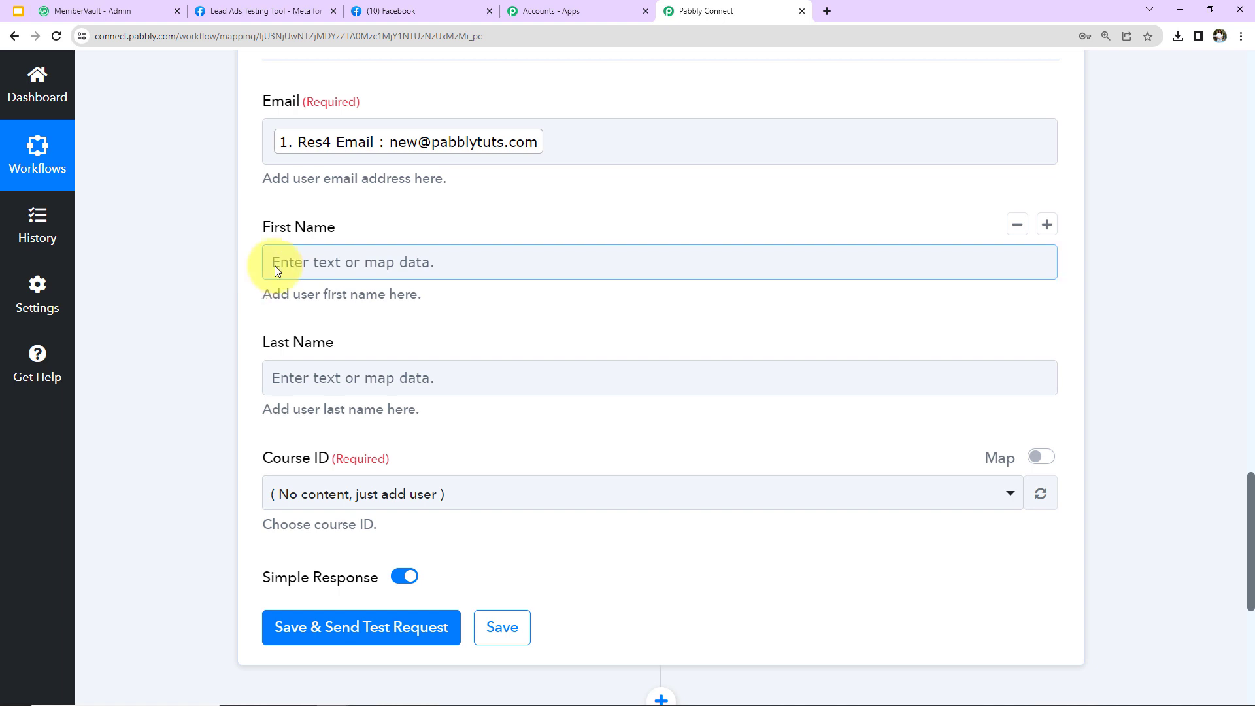
pyautogui.click(334, 159)
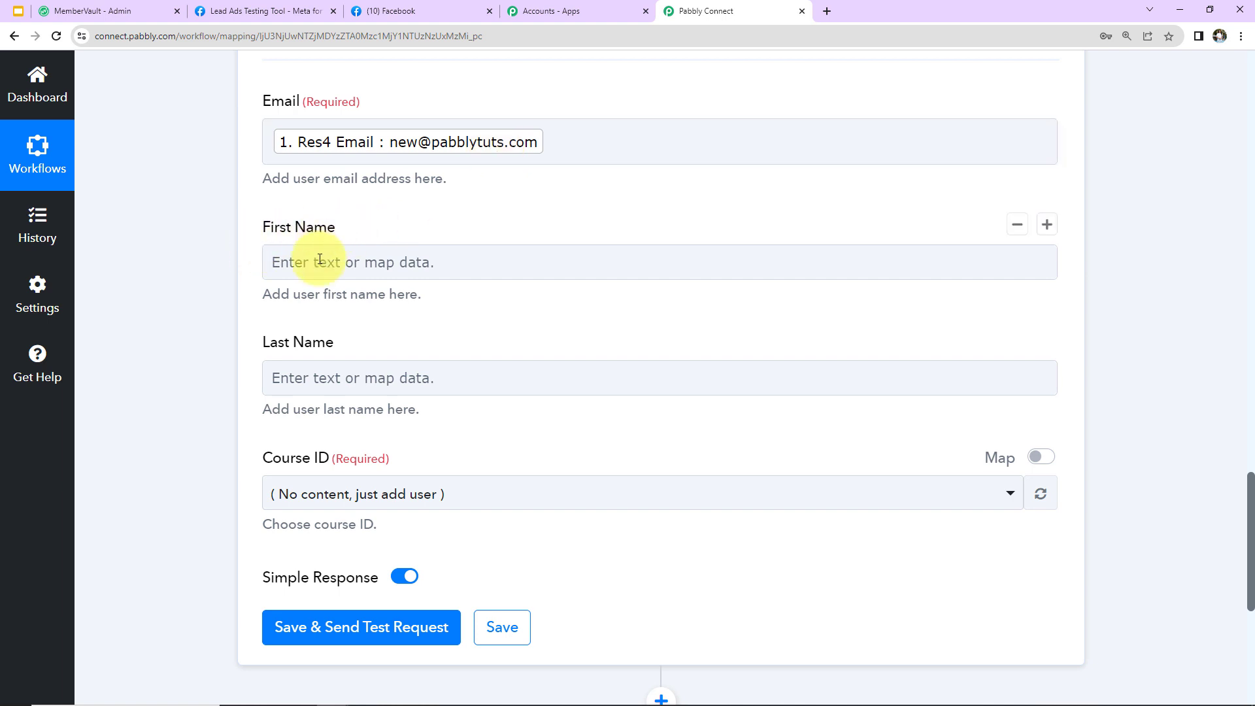
pyautogui.scroll(9, 498, 330)
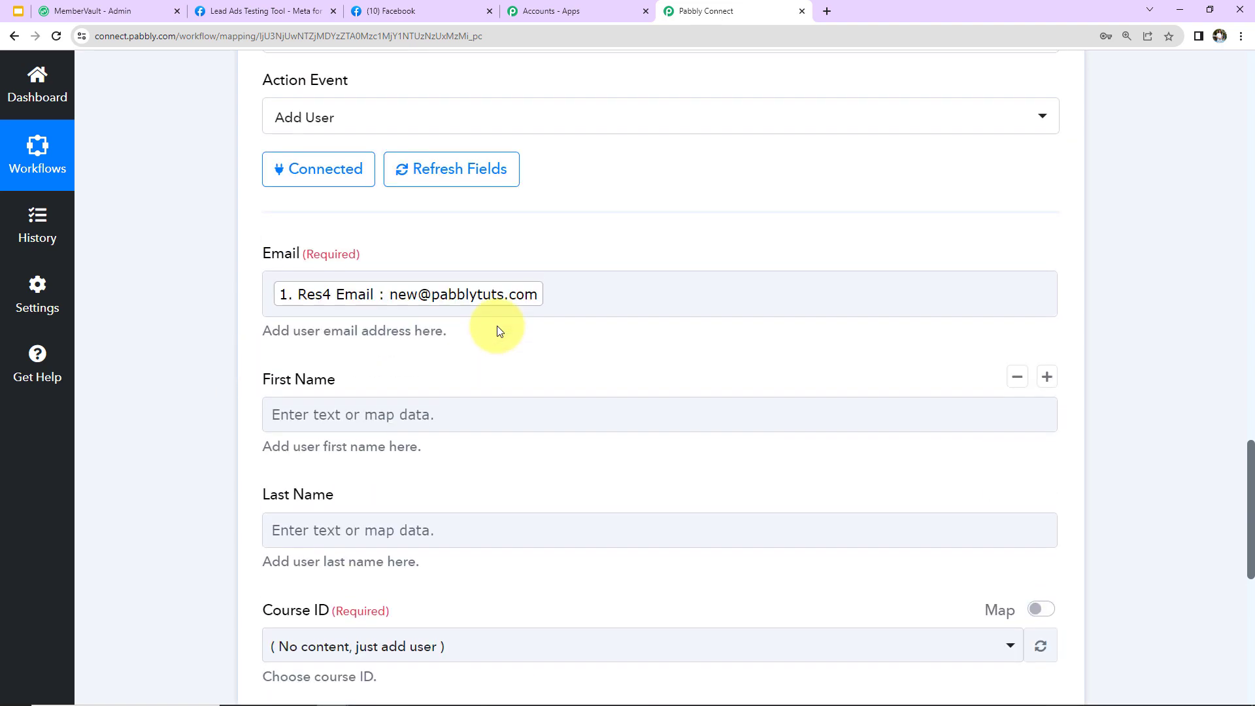
pyautogui.scroll(5, 497, 326)
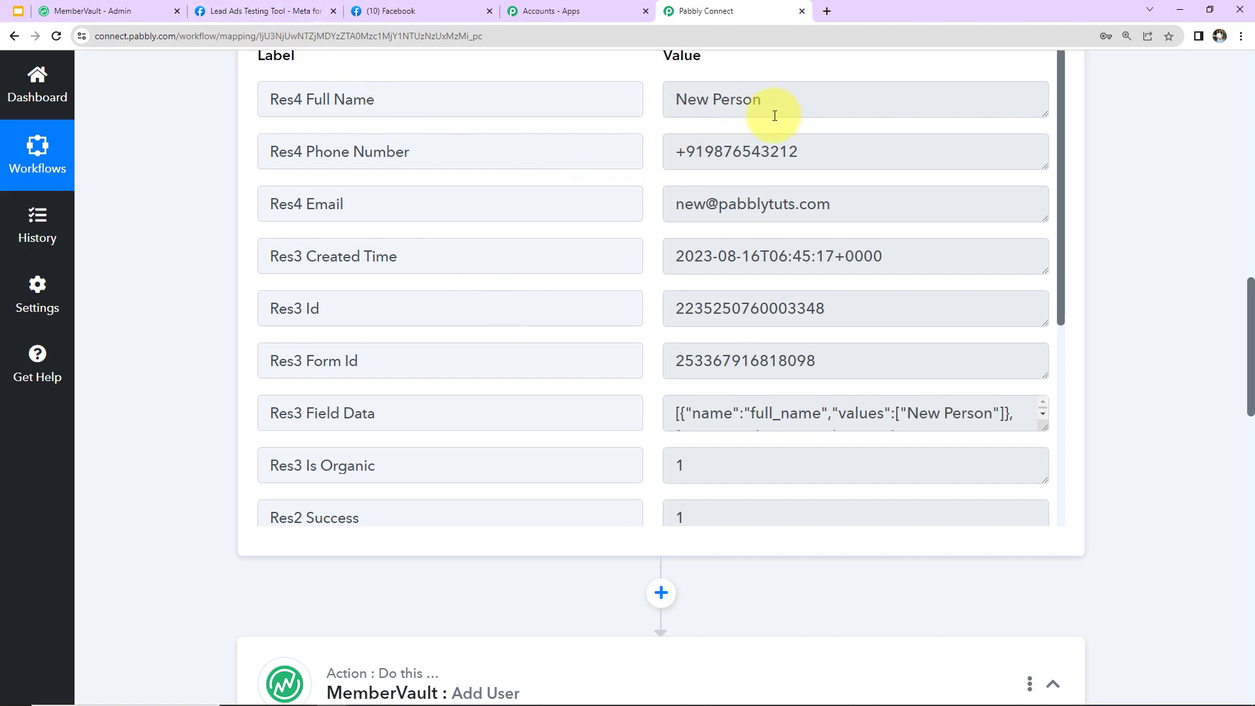
pyautogui.scroll(-7, 1176, 294)
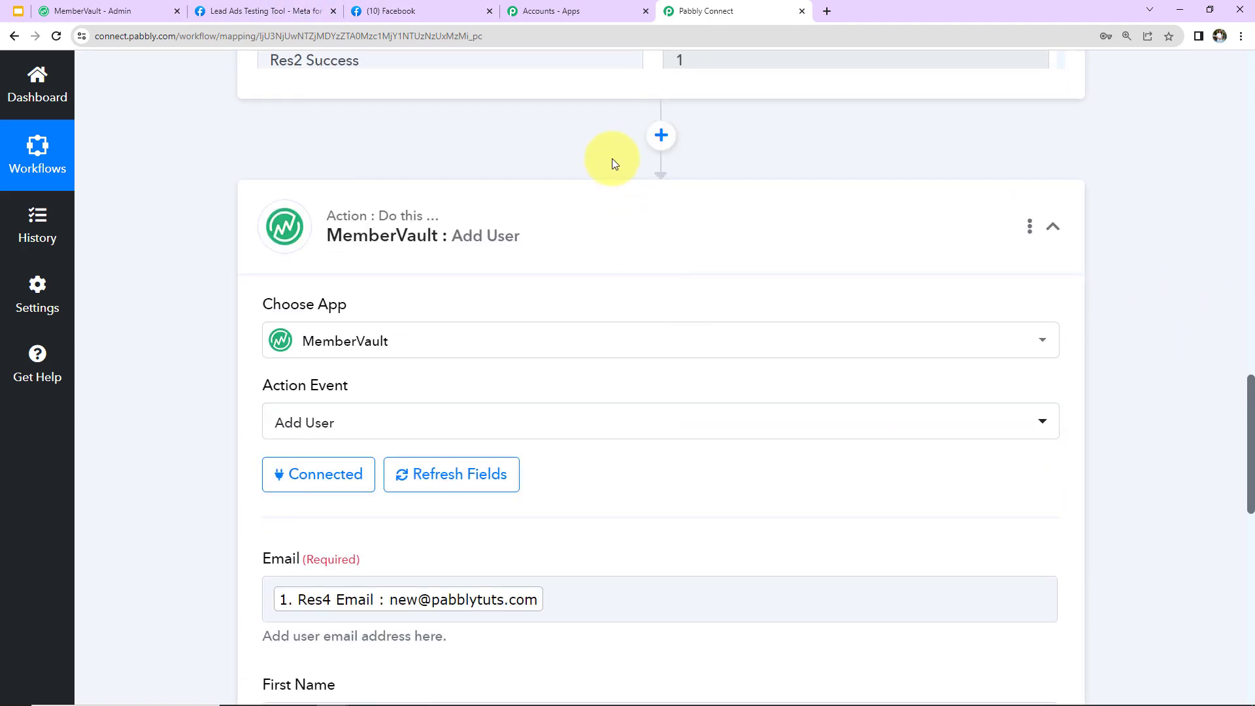
# Insert a Text Formatter step with the Split Text event before the MemberVault action
pyautogui.click(664, 135)
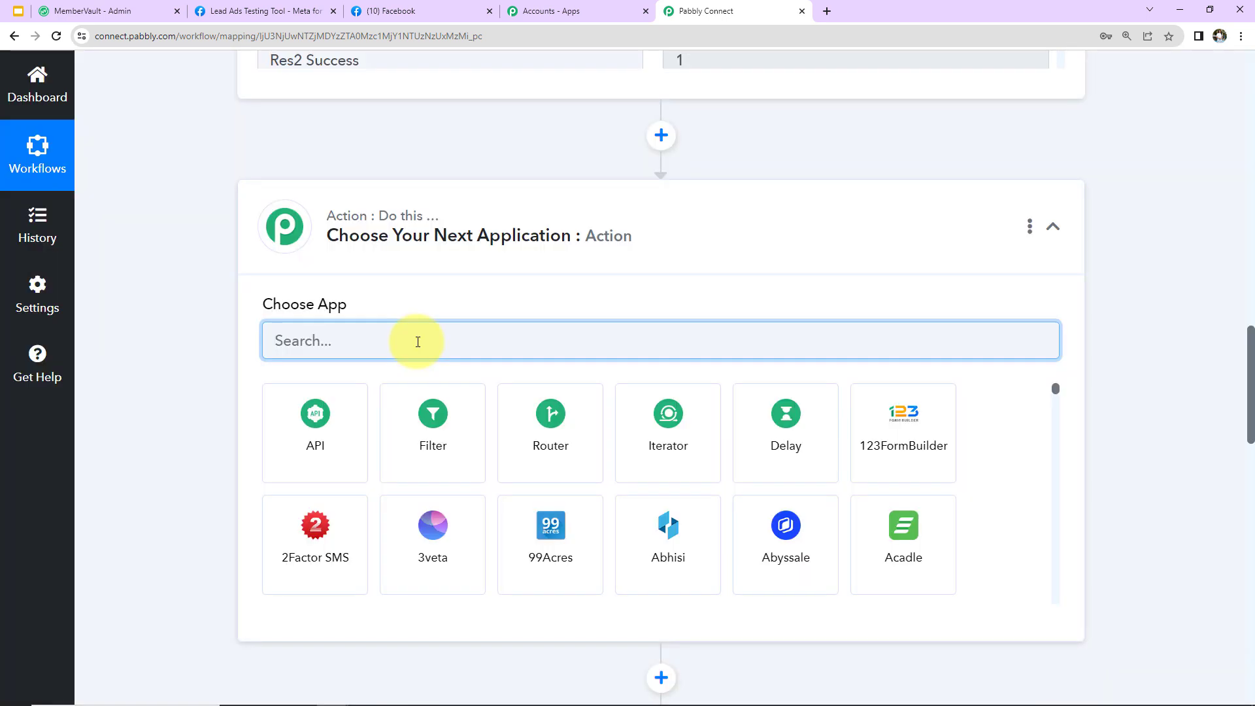
pyautogui.write('text')
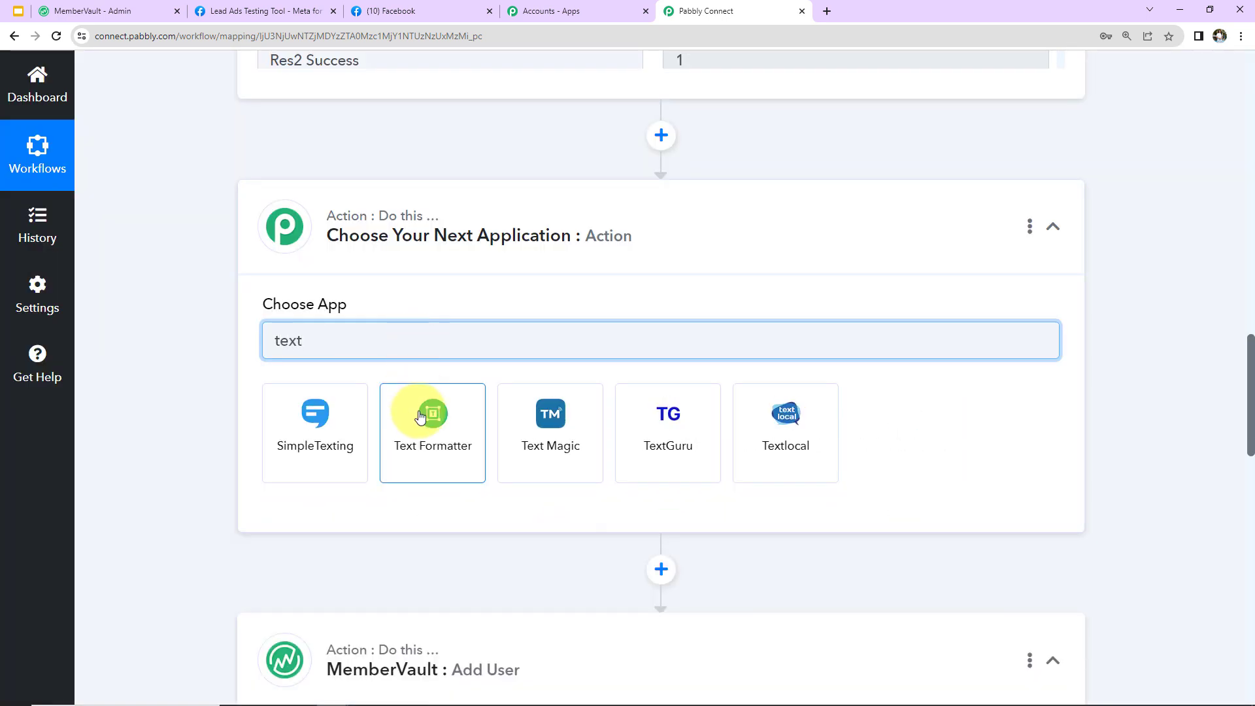
pyautogui.click(419, 416)
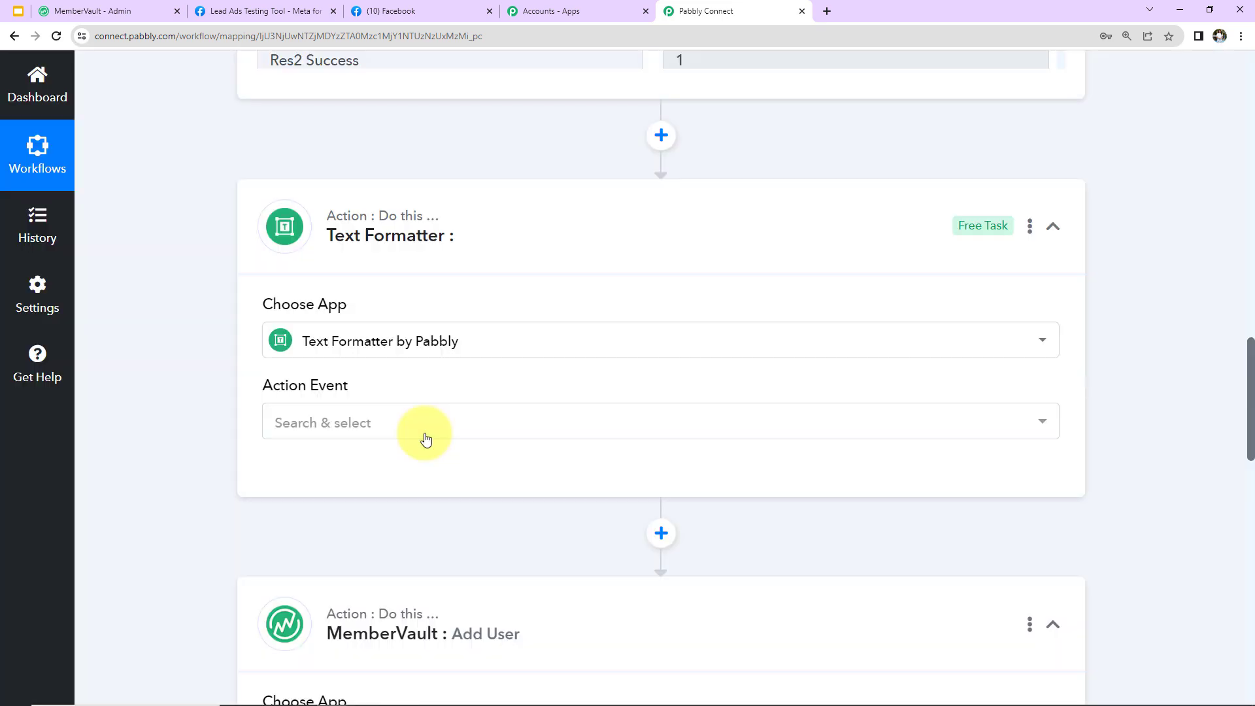
pyautogui.click(300, 425)
pyautogui.scroll(-2, 354, 321)
pyautogui.scroll(-1, 353, 321)
pyautogui.click(336, 244)
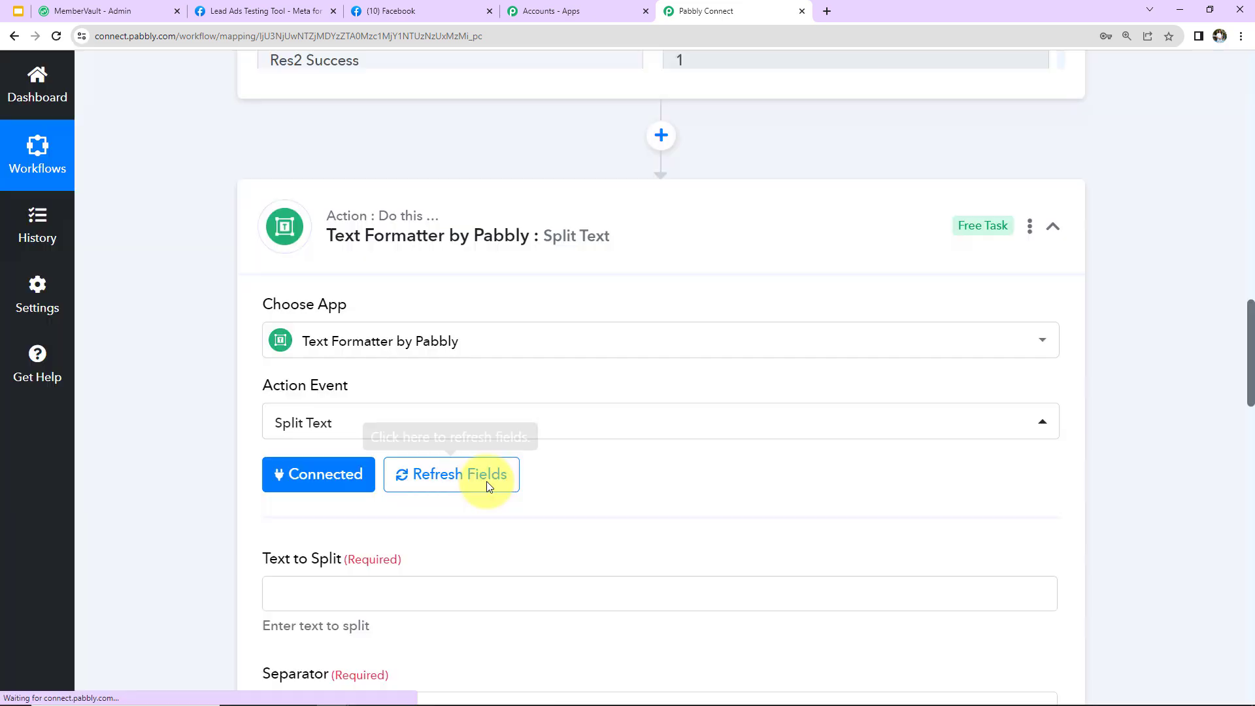
# Map the Facebook lead's Res4 Full Name as the text to split
pyautogui.scroll(-3, 488, 484)
pyautogui.click(393, 287)
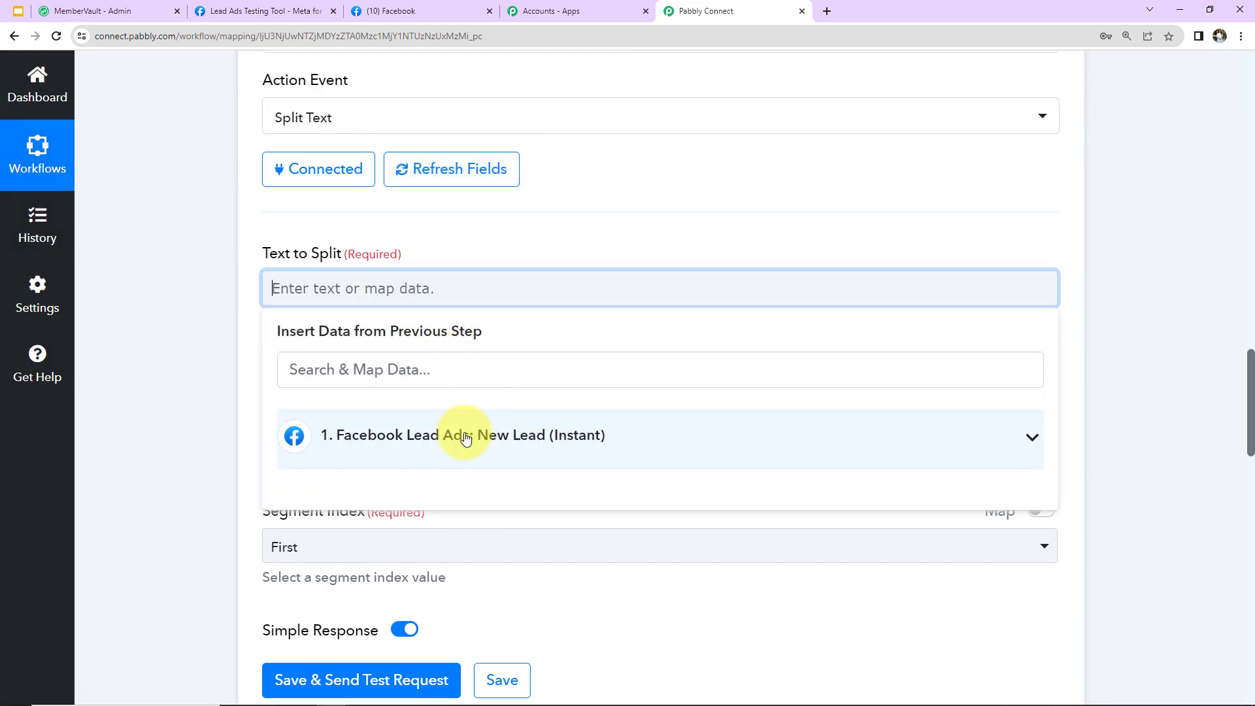
pyautogui.click(467, 446)
pyautogui.click(448, 487)
pyautogui.click(252, 363)
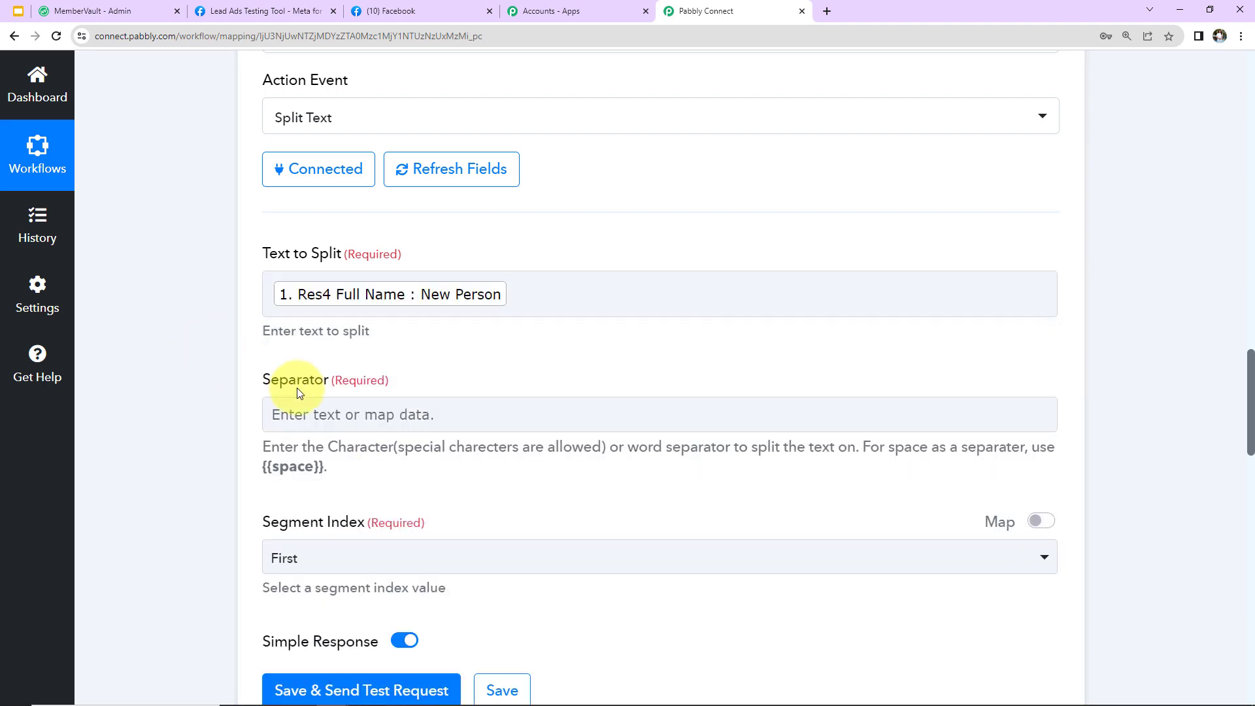
pyautogui.scroll(-2, 316, 391)
pyautogui.click(447, 144)
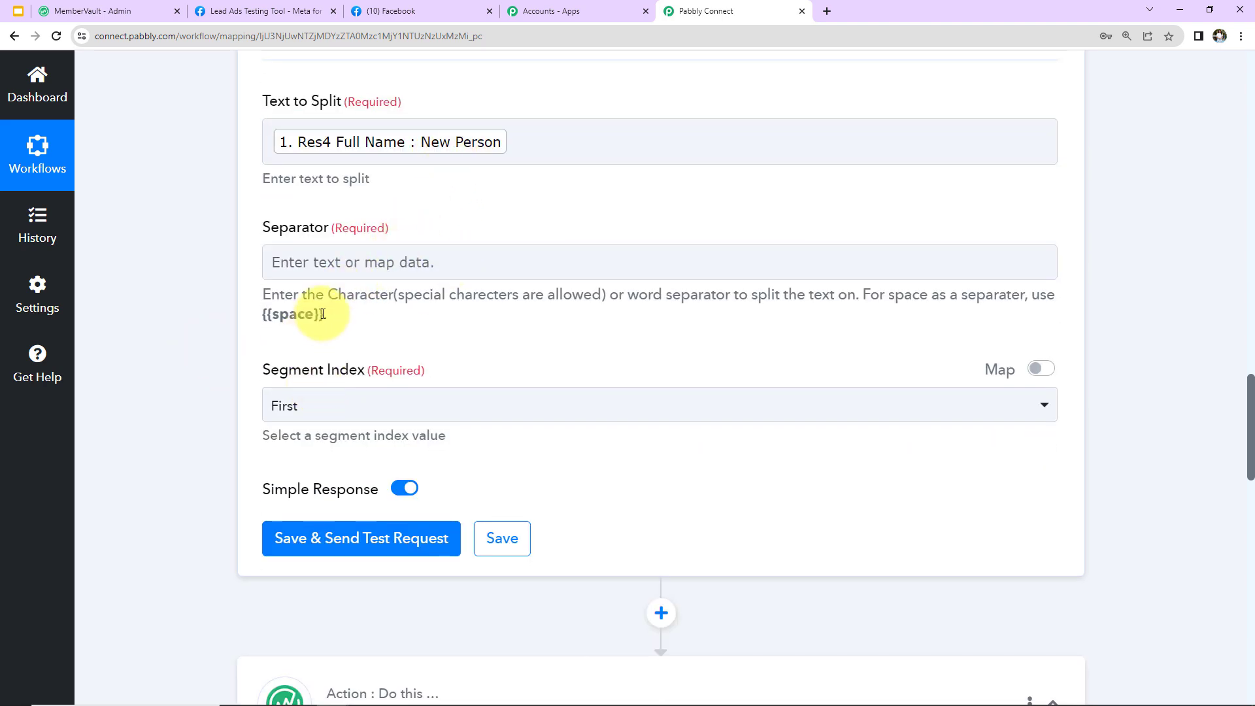
# Set Separator to {{space}} and Segment Index to All, then save and test, returning Result 0 and Result 1
pyautogui.moveTo(322, 313); pyautogui.dragTo(262, 312)
pyautogui.rightClick(290, 316)
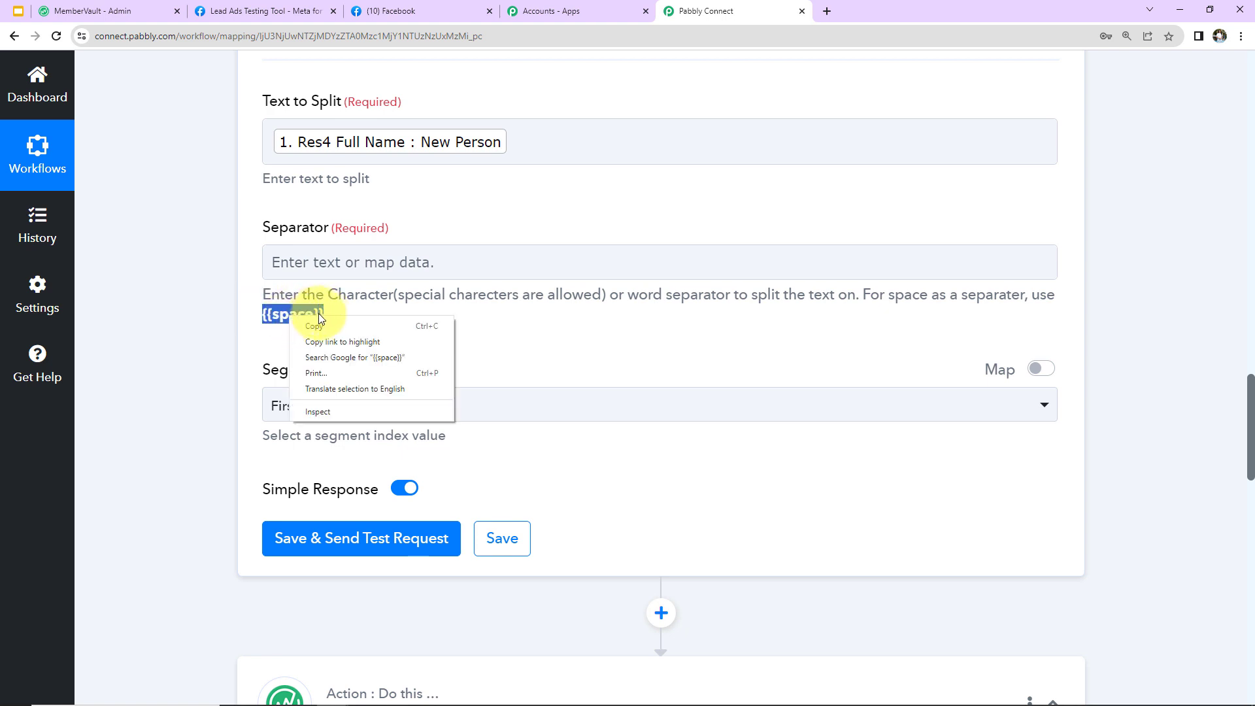
pyautogui.click(317, 325)
pyautogui.click(330, 266)
pyautogui.hotkey('ctrl', 'v')
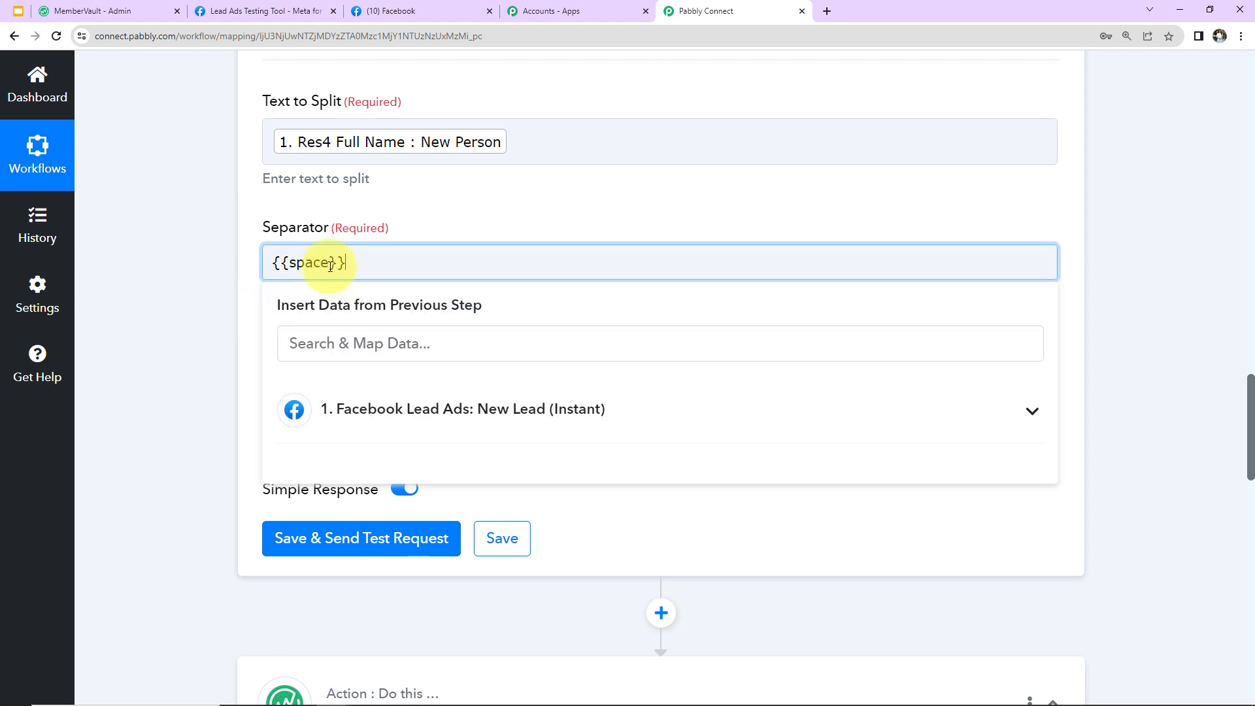
pyautogui.click(384, 213)
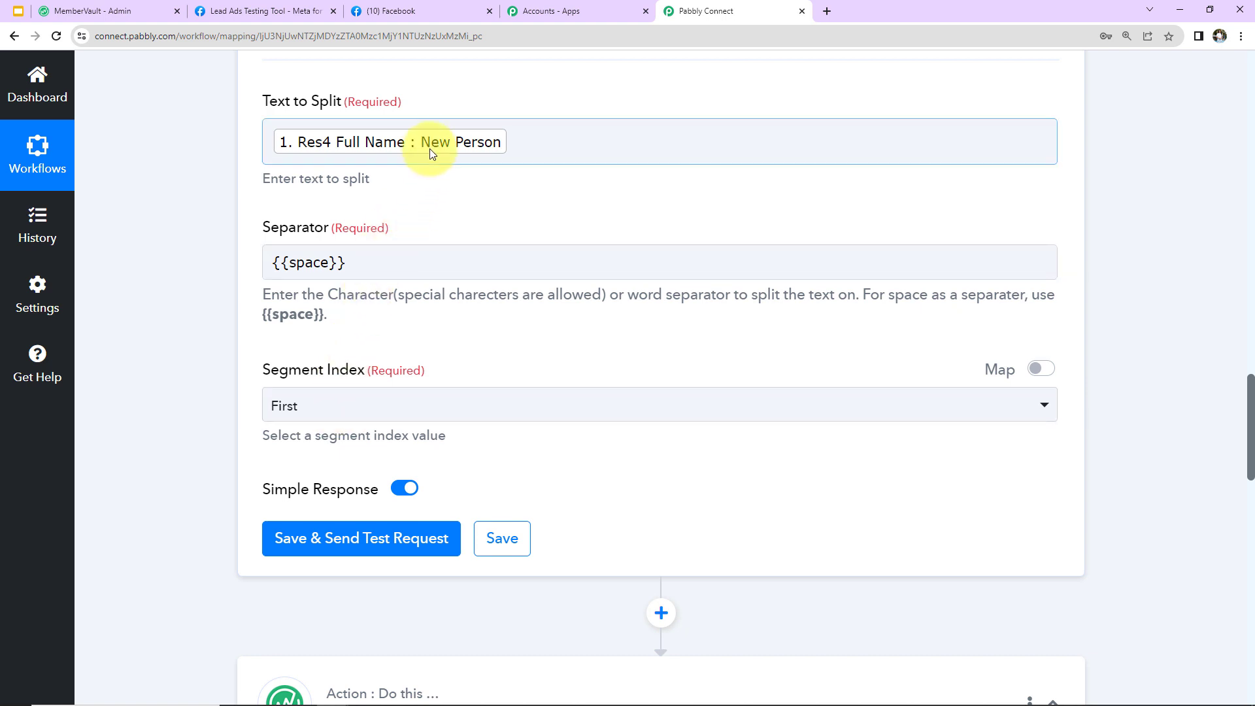
pyautogui.scroll(-2, 426, 273)
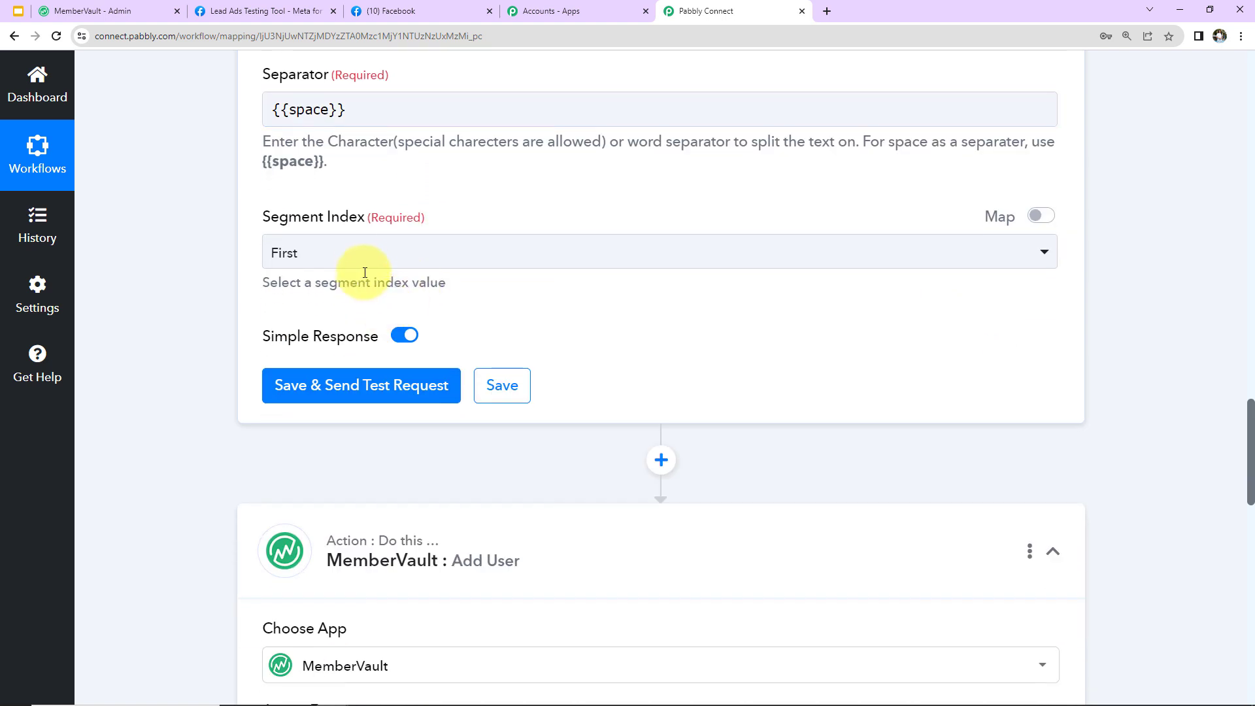
pyautogui.click(358, 258)
pyautogui.click(307, 487)
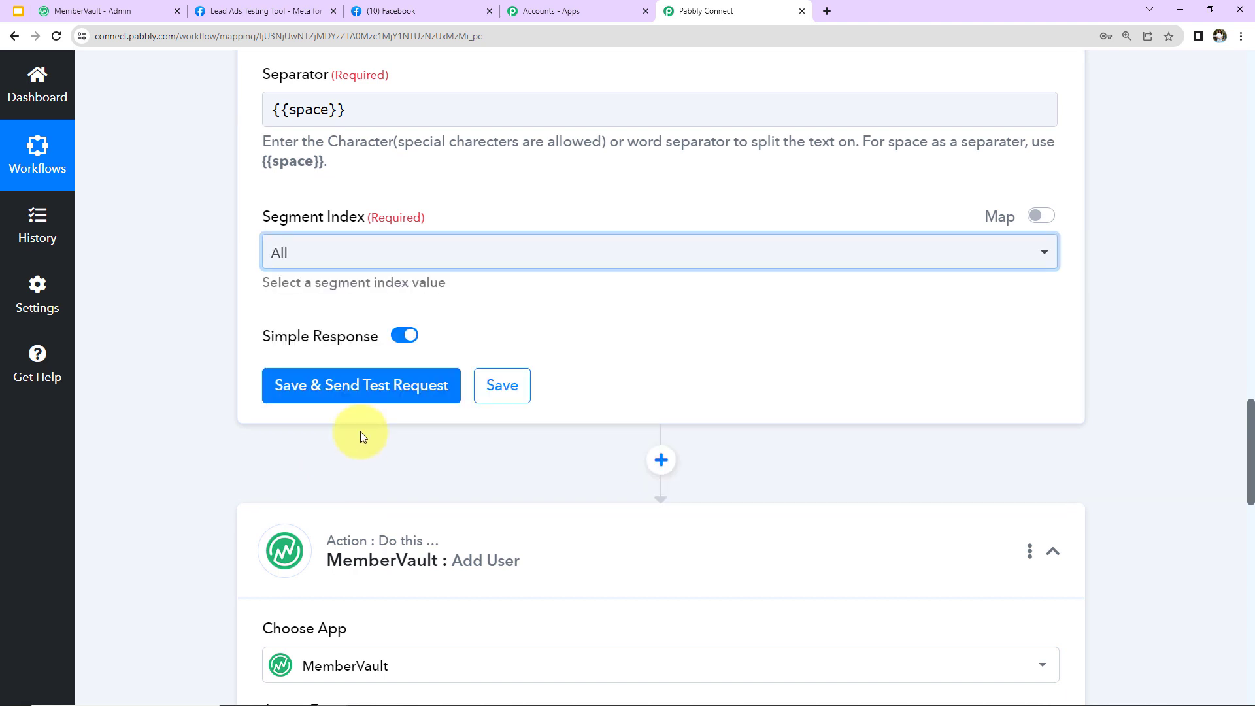
pyautogui.click(360, 385)
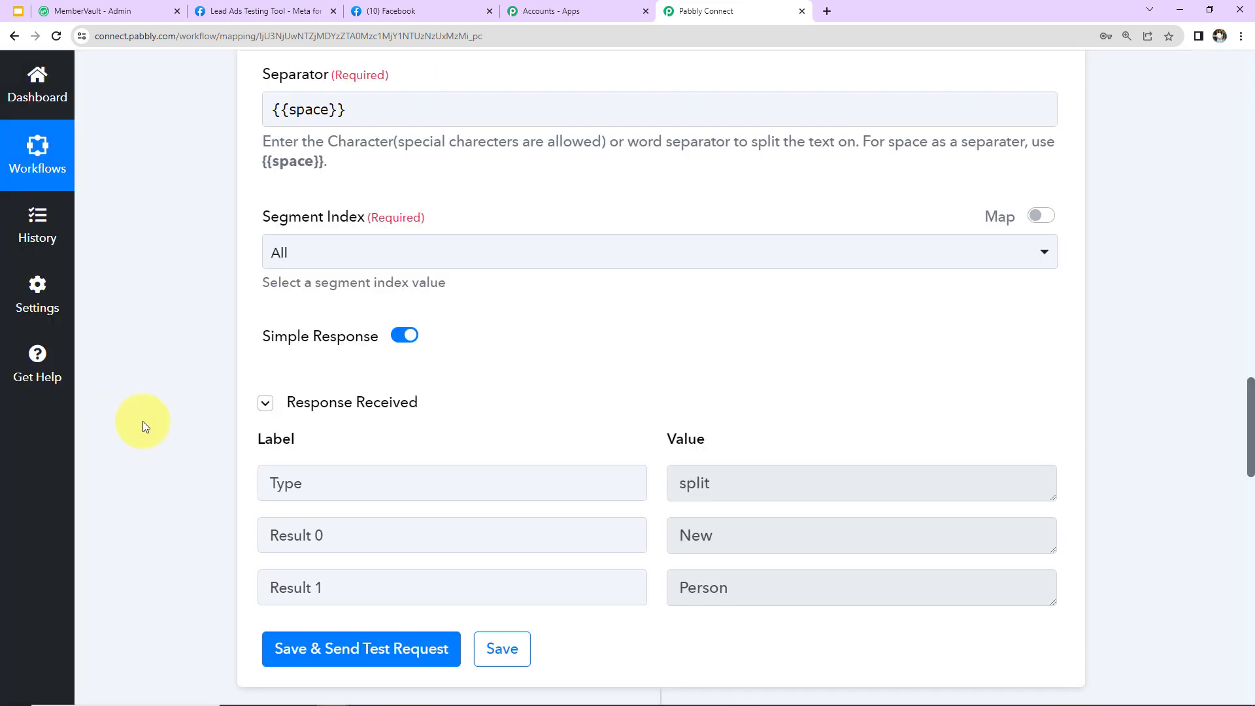
pyautogui.scroll(-14, 145, 402)
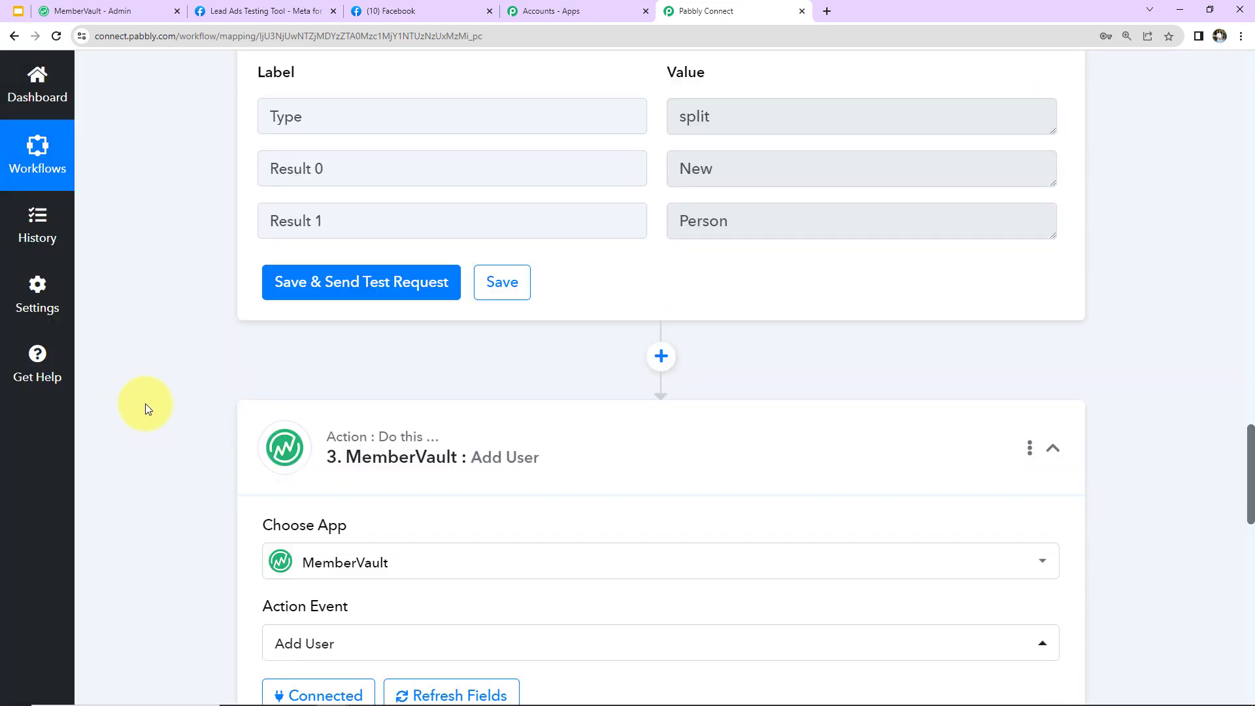
# Keep the existing MemberVault connection and map 2. Result 0 into First Name
pyautogui.click(325, 300)
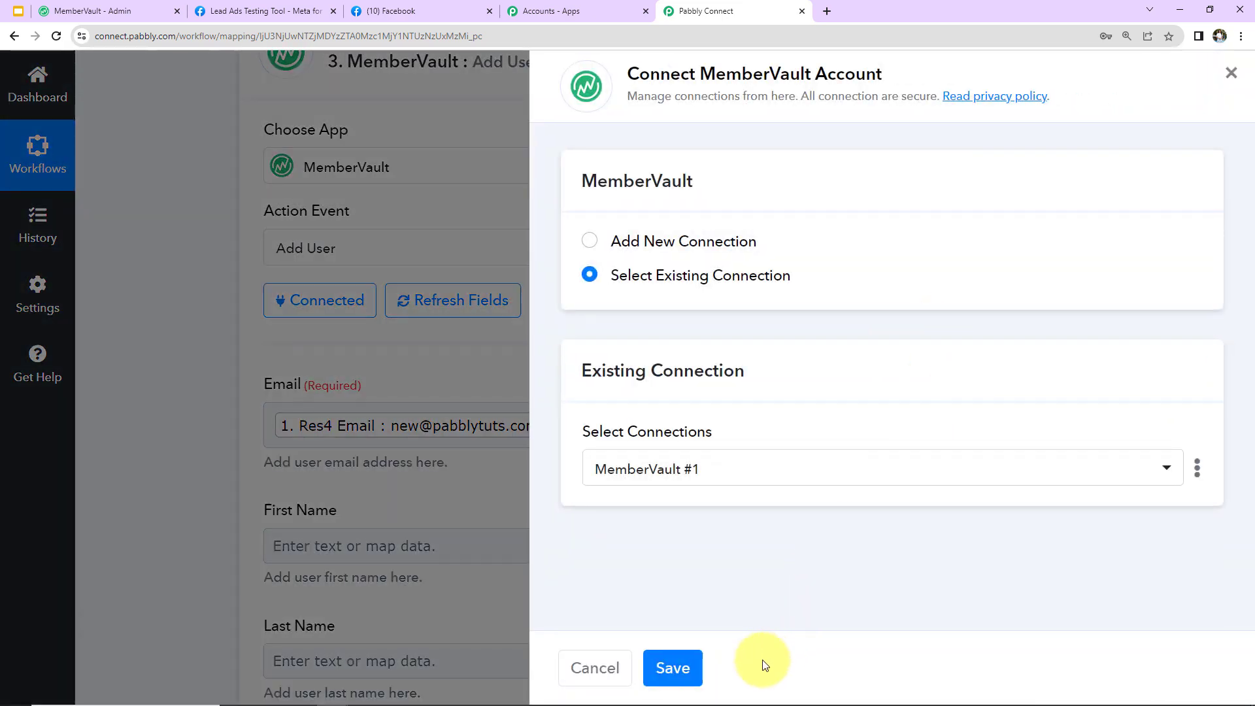
pyautogui.click(673, 667)
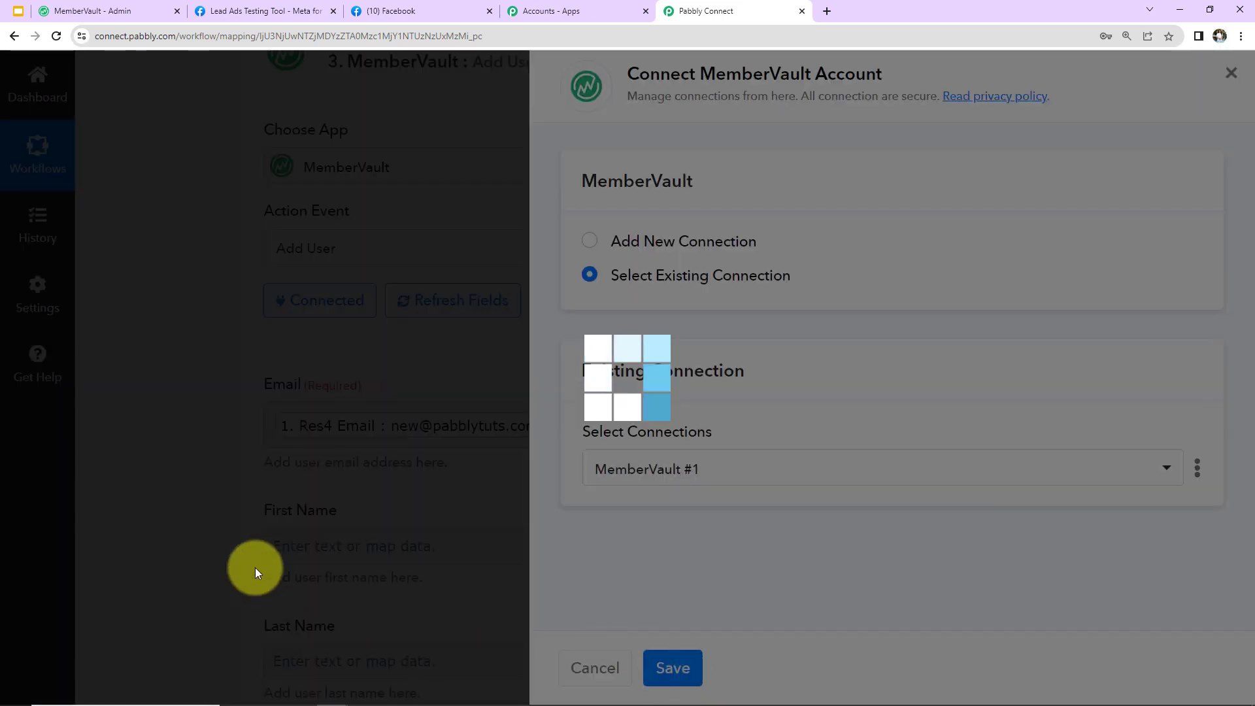
pyautogui.scroll(-5, 171, 456)
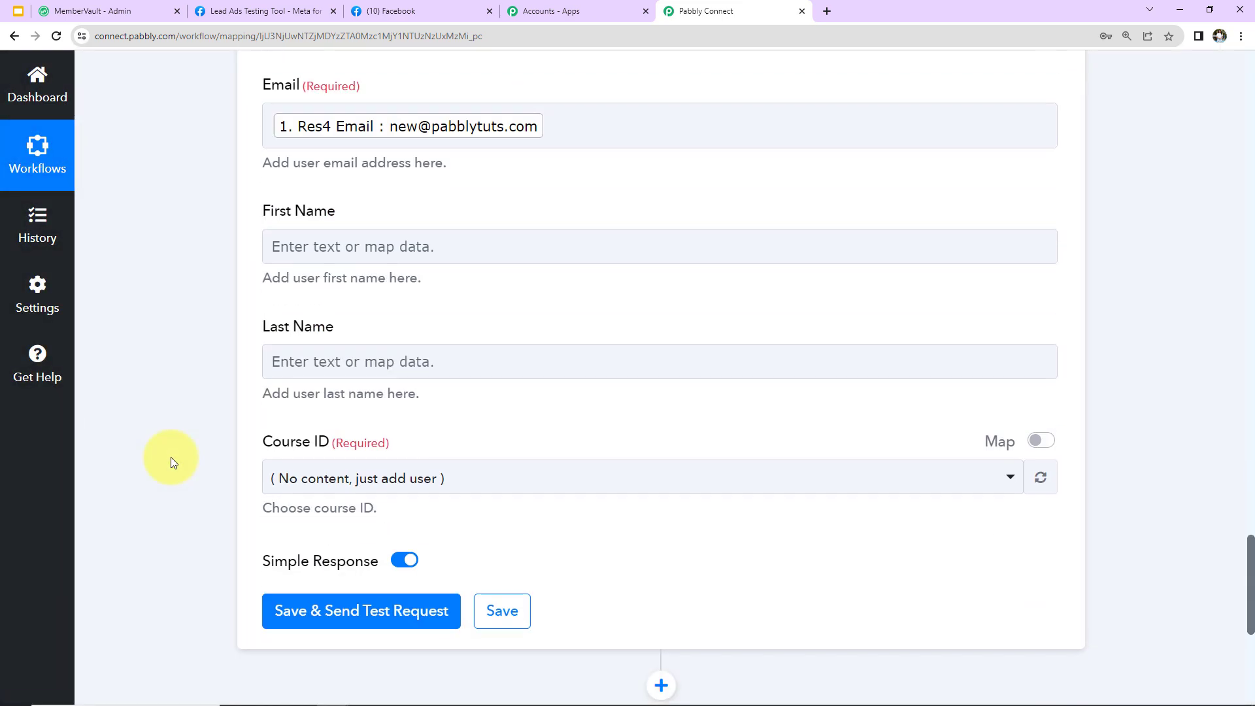
pyautogui.click(335, 243)
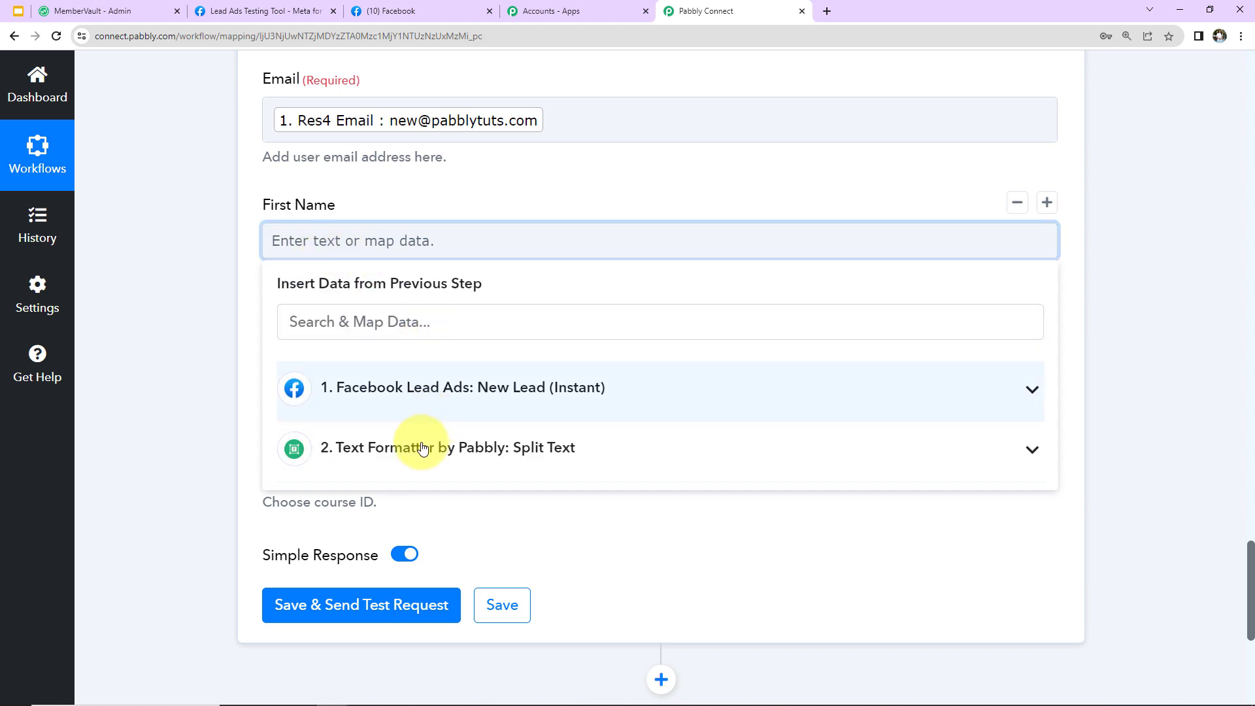
pyautogui.click(411, 448)
pyautogui.click(369, 538)
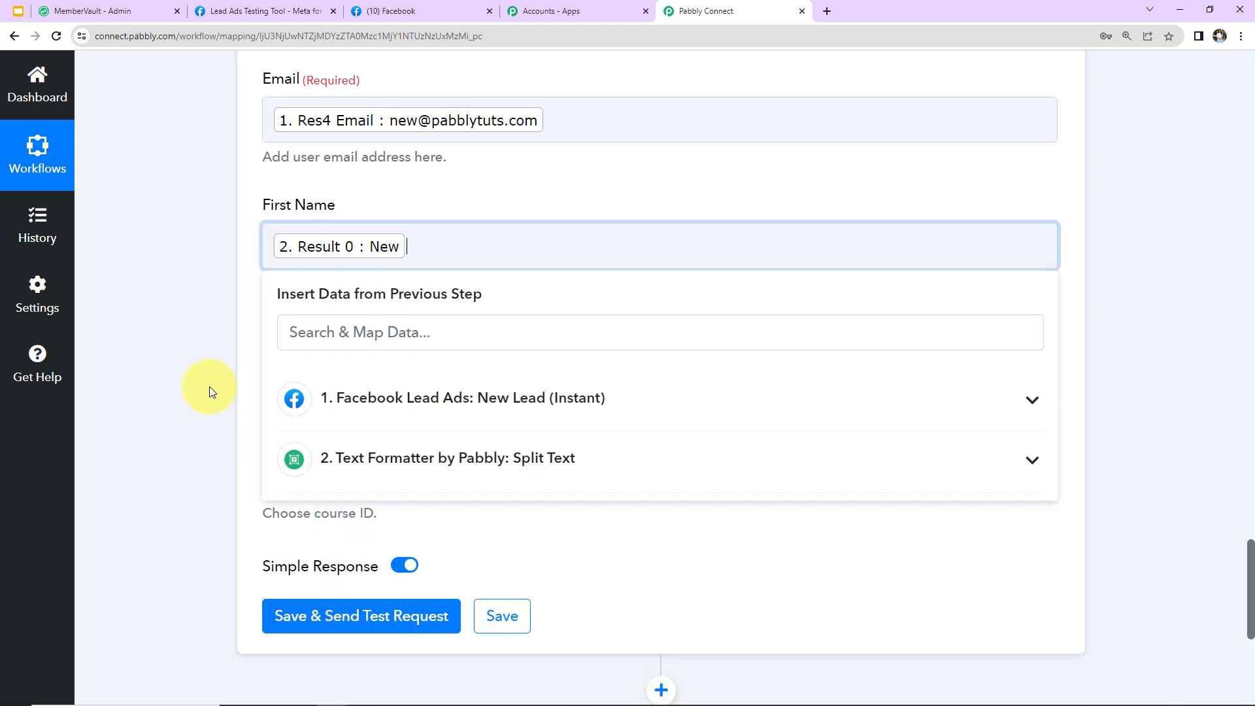
pyautogui.click(210, 386)
# Map 2. Result 1 into the MemberVault Last Name field
pyautogui.click(332, 369)
pyautogui.scroll(-2, 366, 471)
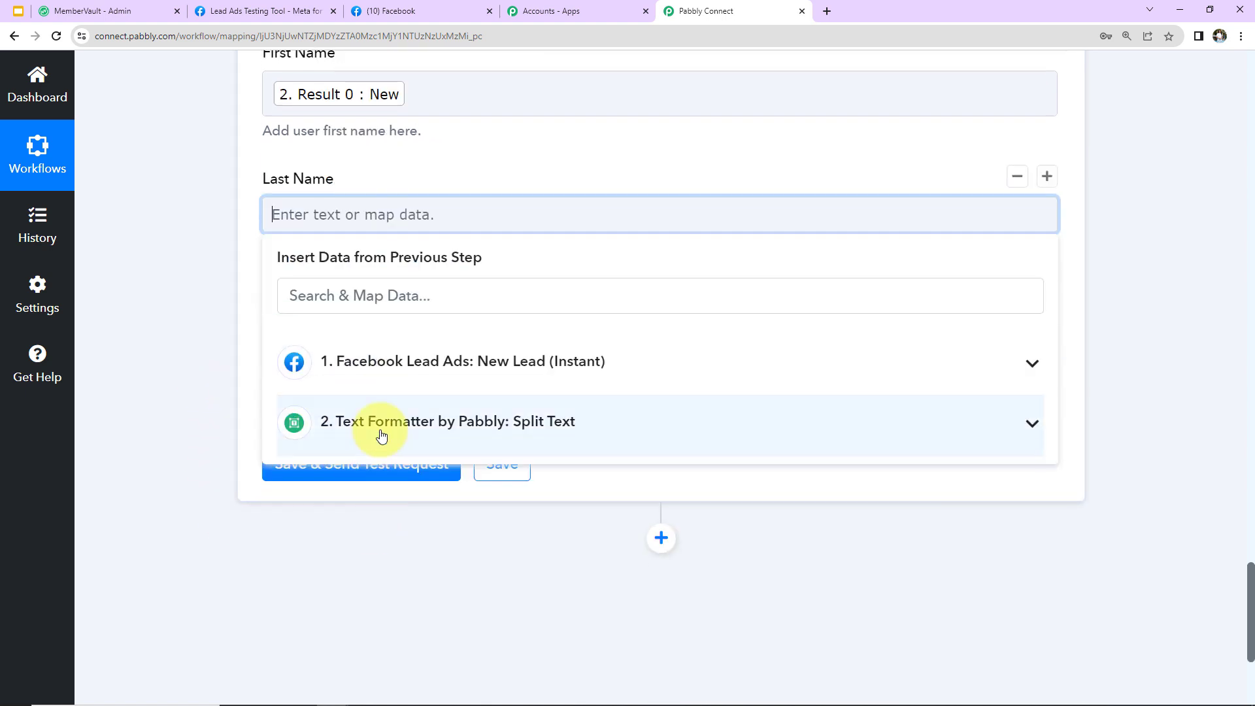
pyautogui.click(381, 432)
pyautogui.click(374, 548)
pyautogui.click(186, 367)
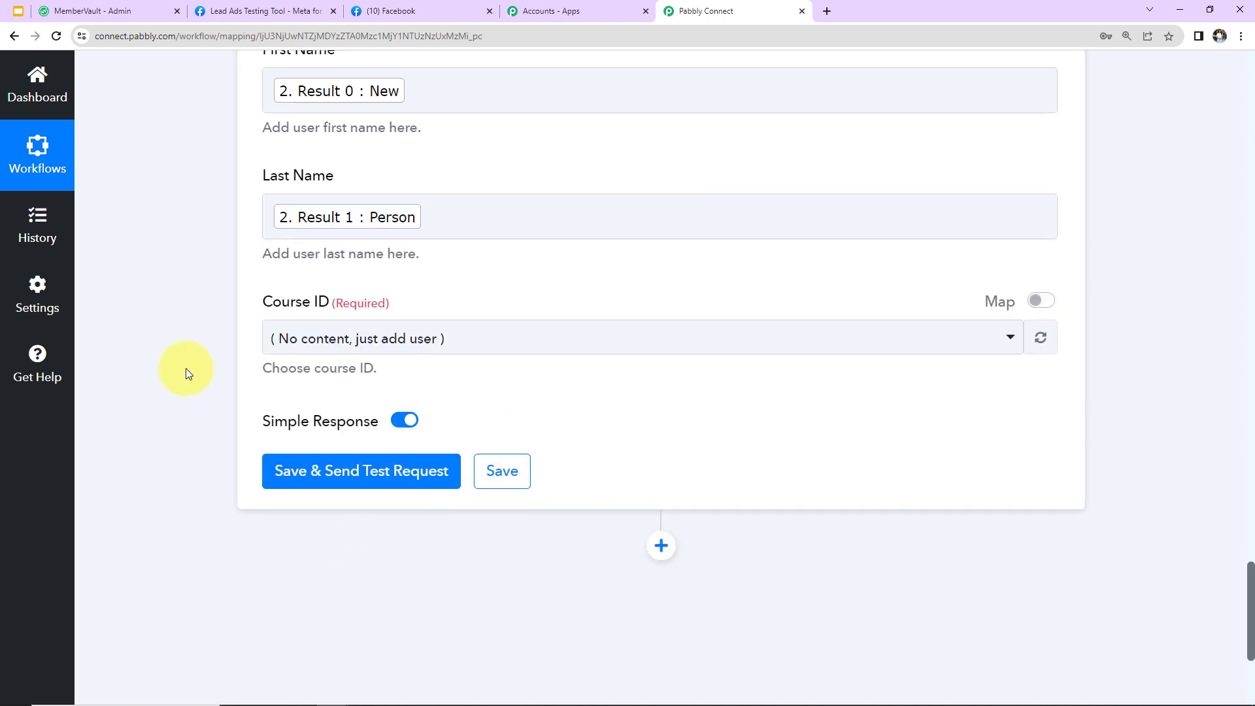
pyautogui.scroll(-2, 186, 368)
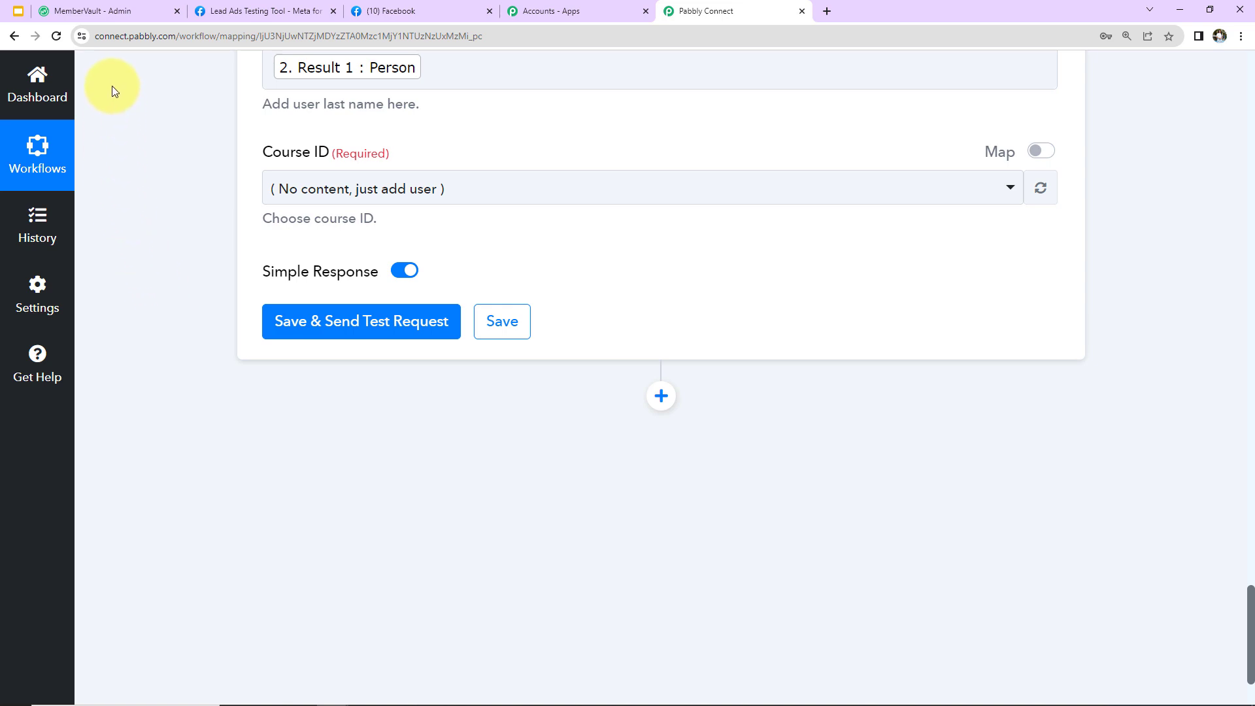
pyautogui.click(103, 10)
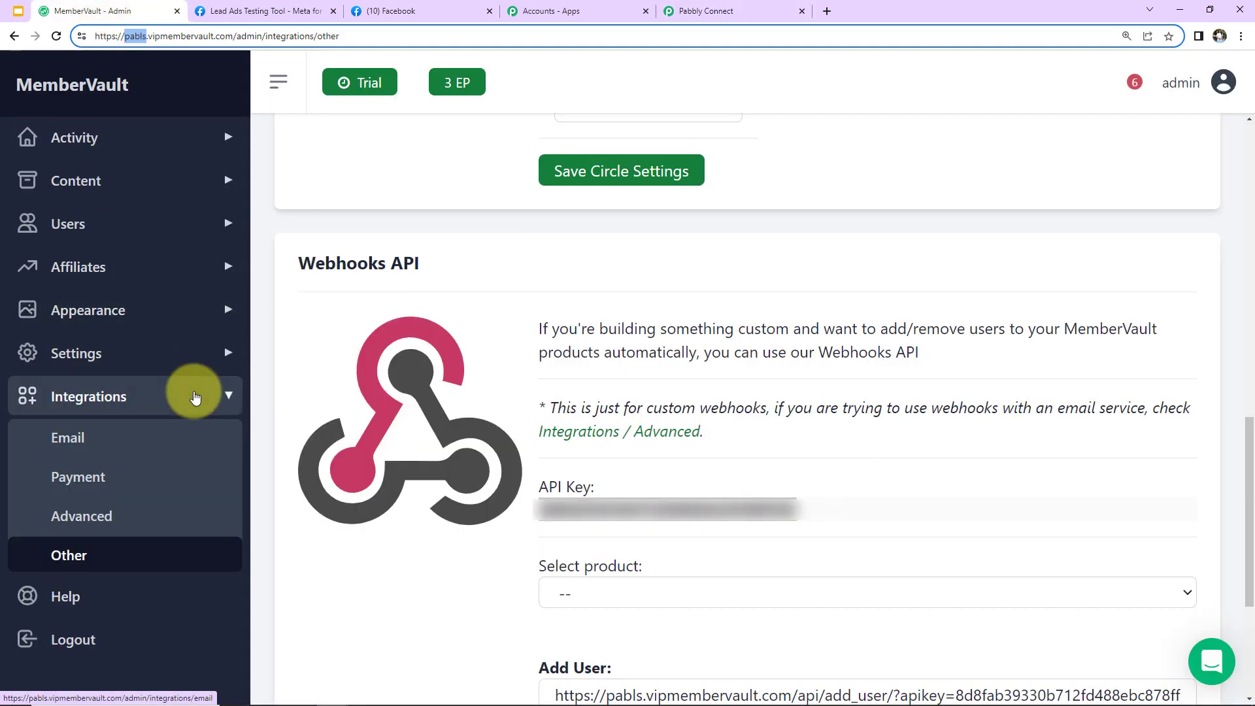
# Check MemberVault's Content > Products list for the Advanced PHP course
pyautogui.click(116, 198)
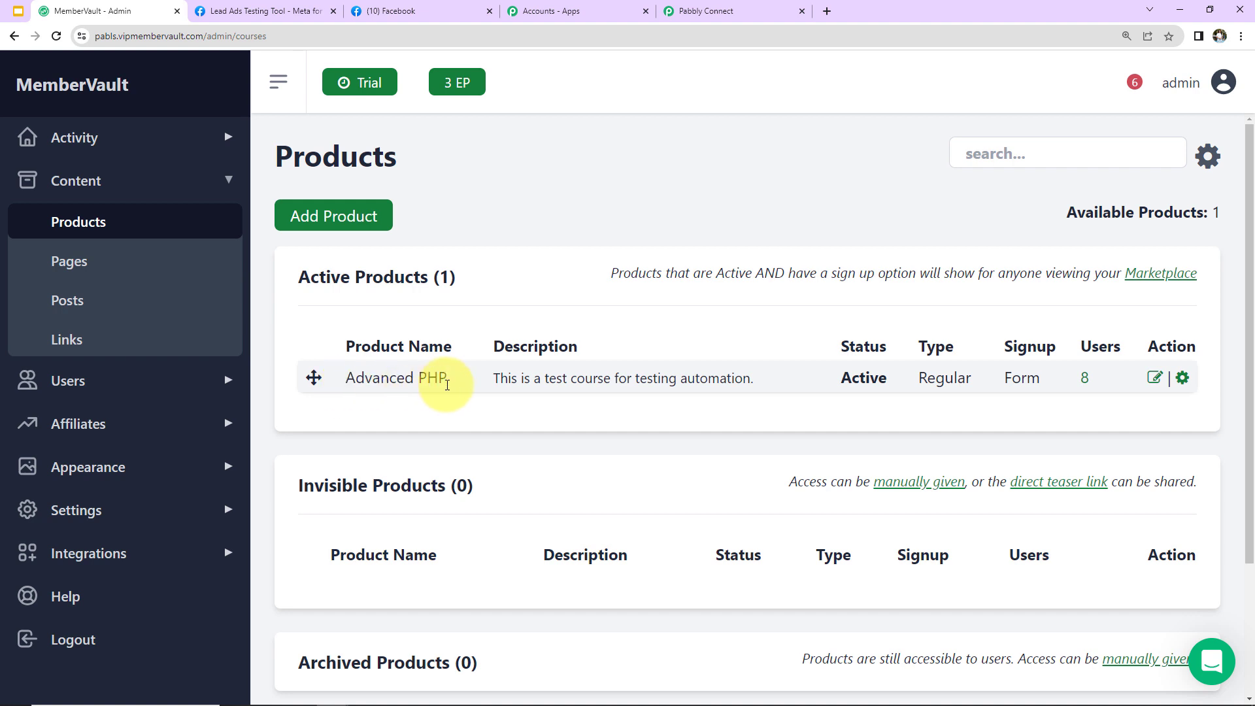
pyautogui.click(712, 11)
# Set Course ID to Advanced PHP and send a test request that returns a new User Id
pyautogui.click(521, 188)
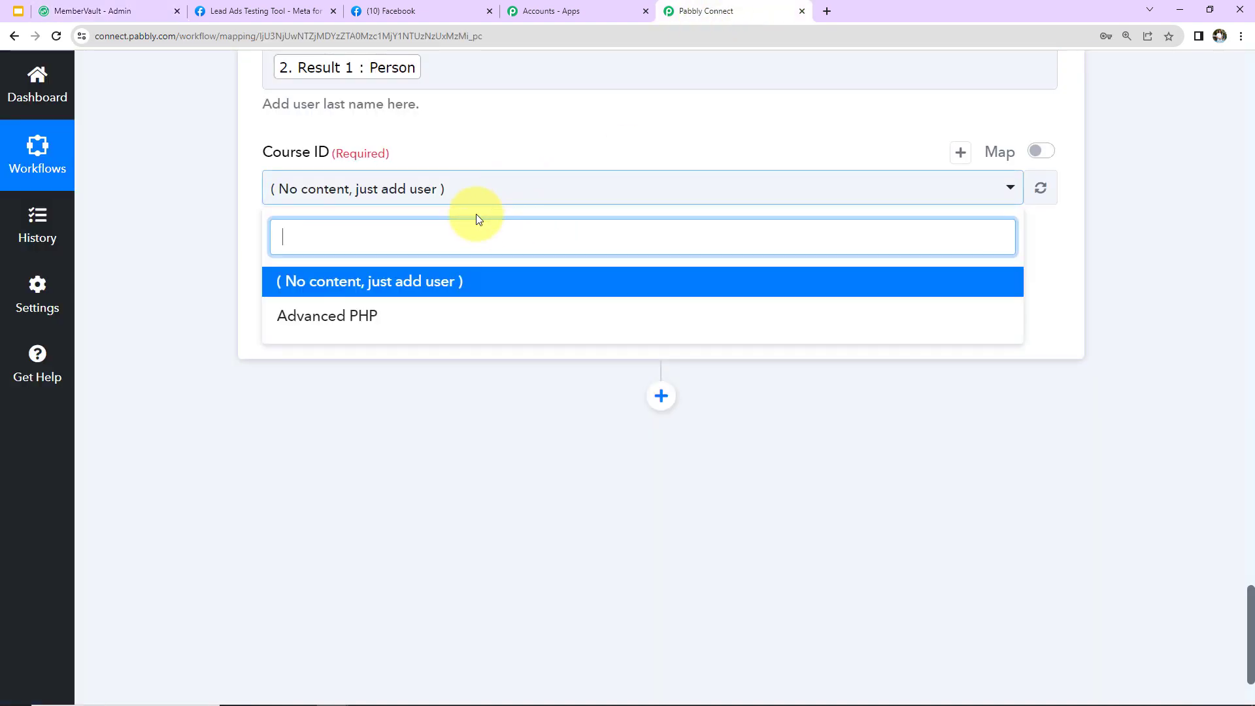
pyautogui.click(342, 323)
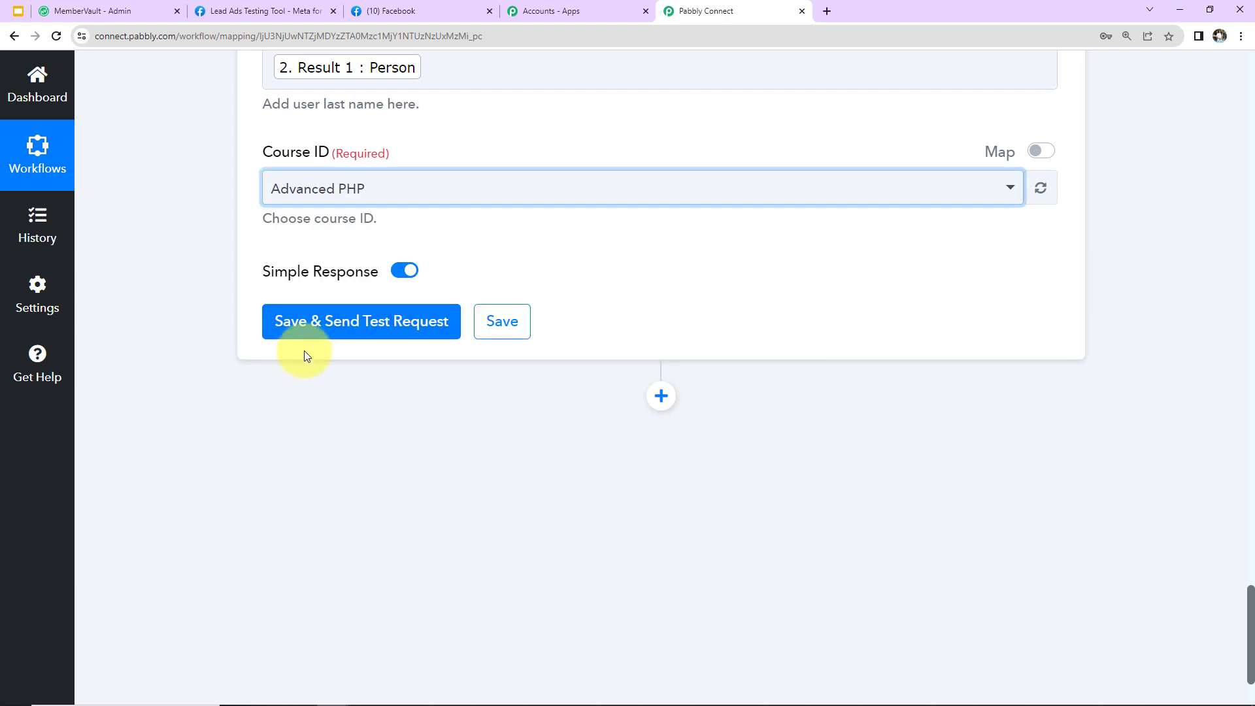
pyautogui.click(302, 332)
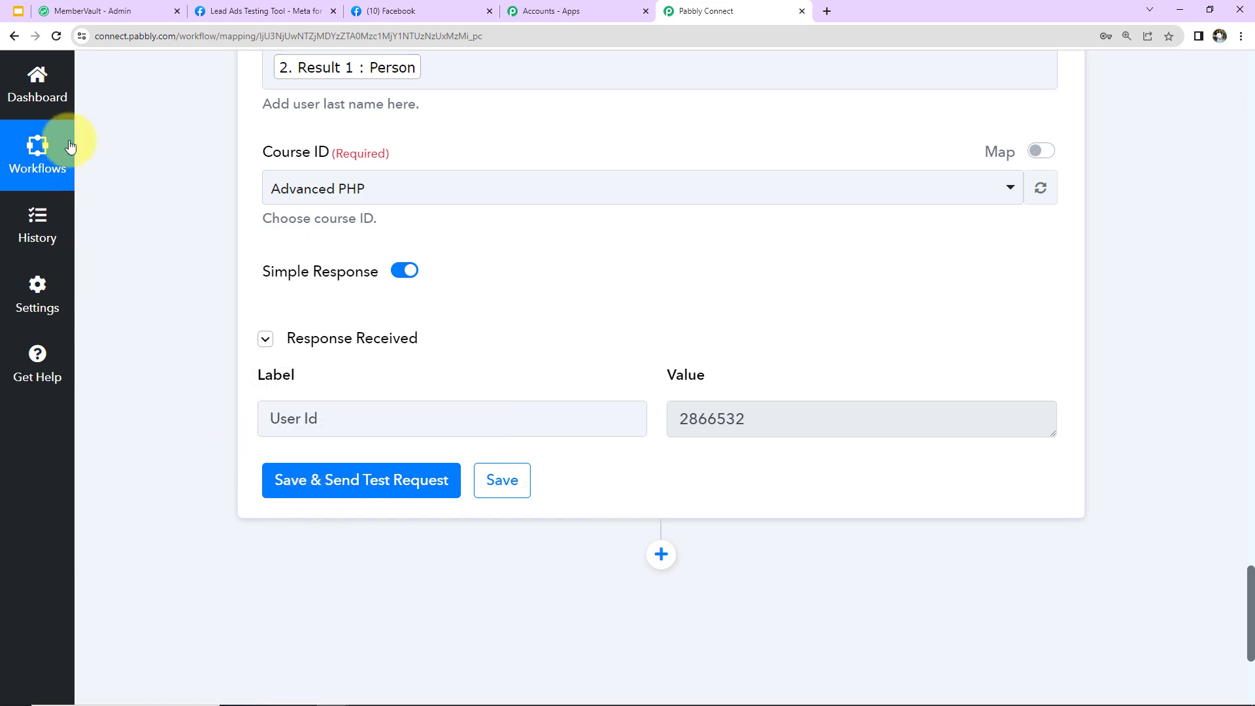
pyautogui.click(85, 11)
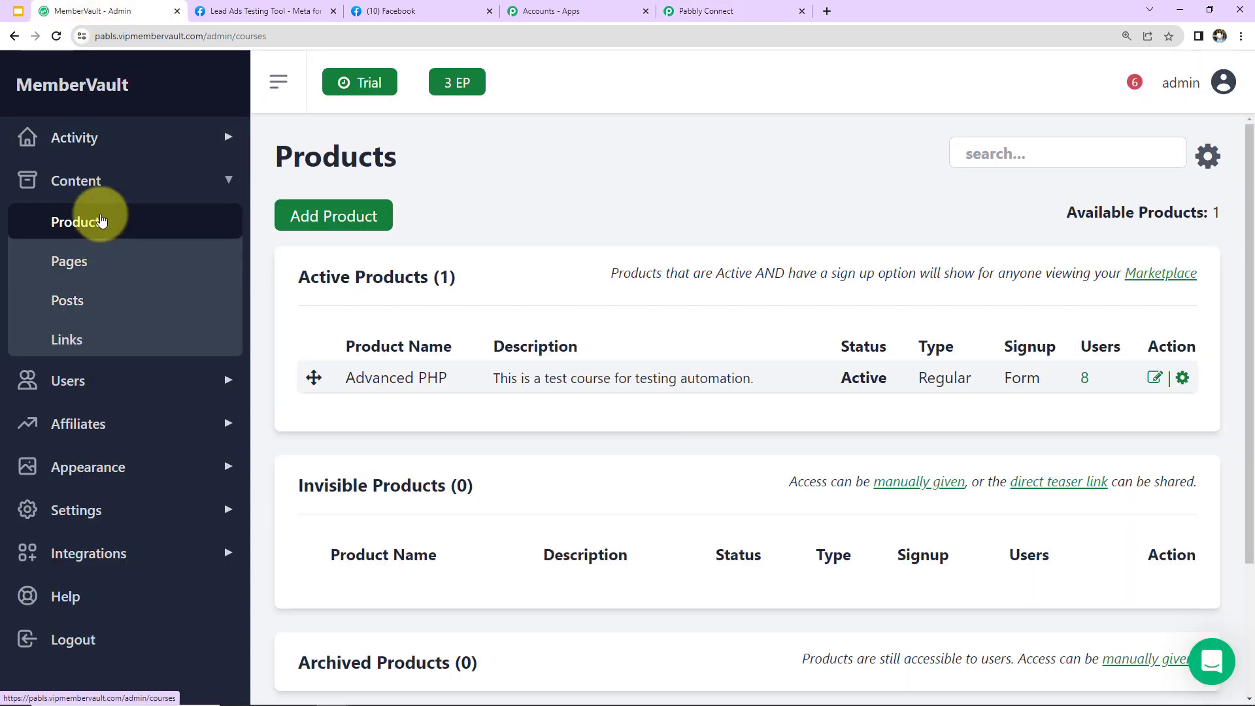
# Open the top user from Users > List and expand Products to show Advanced PHP via Webhook
pyautogui.click(75, 379)
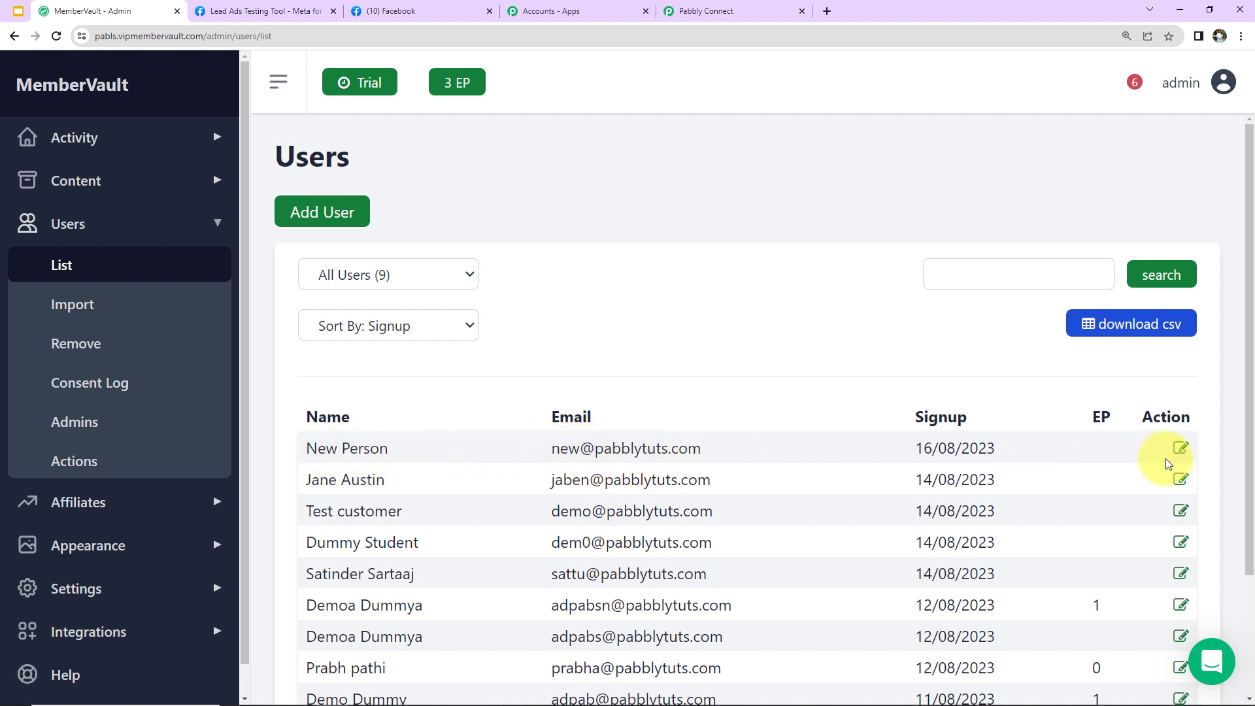
pyautogui.click(1183, 450)
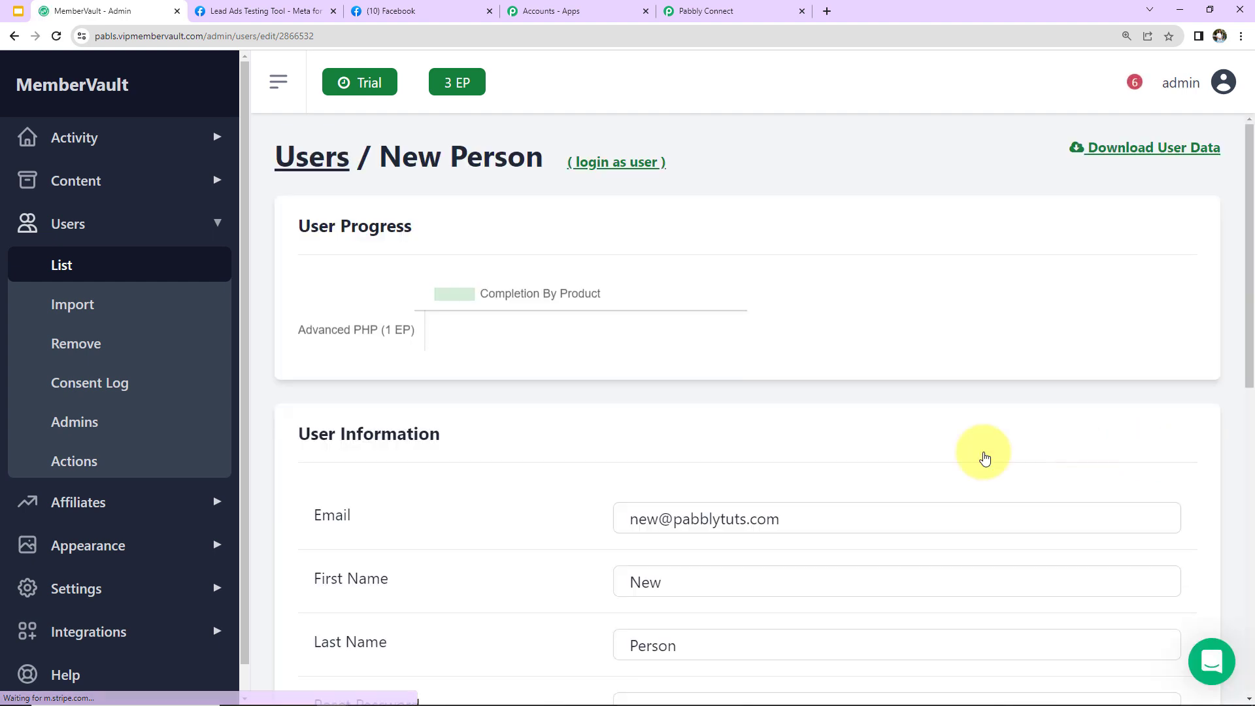
pyautogui.scroll(-5, 804, 390)
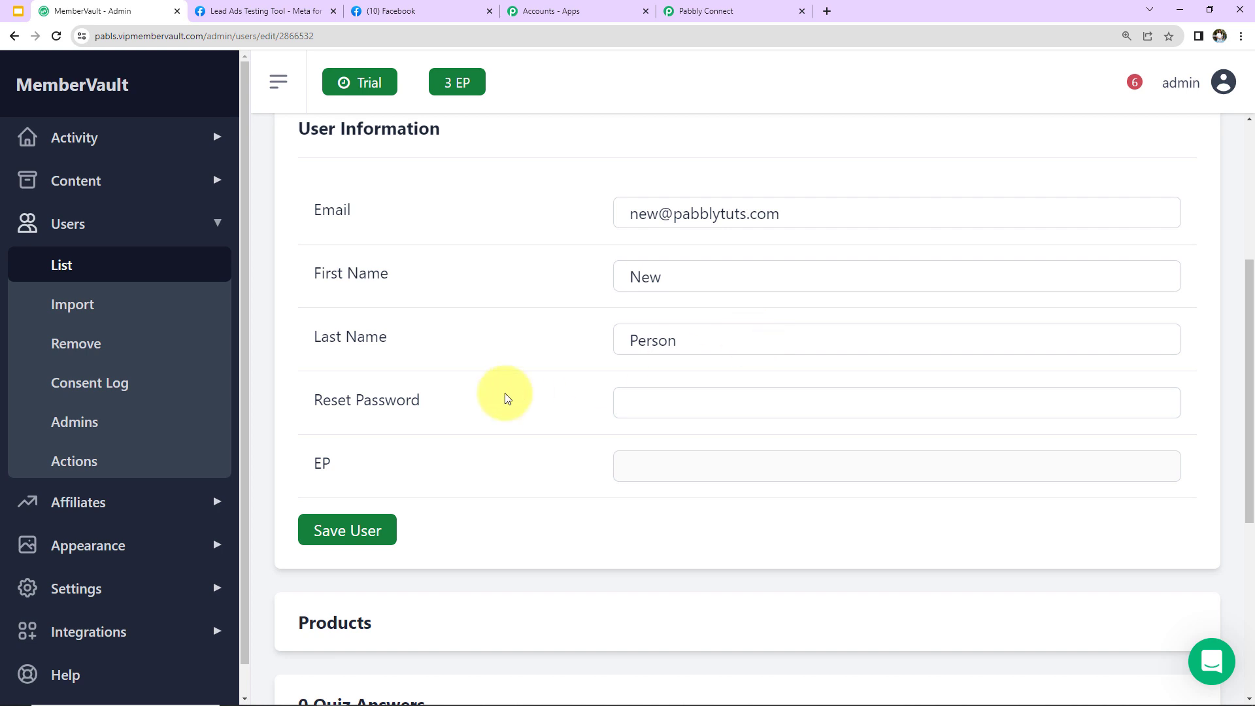
pyautogui.scroll(-6, 504, 398)
pyautogui.click(442, 255)
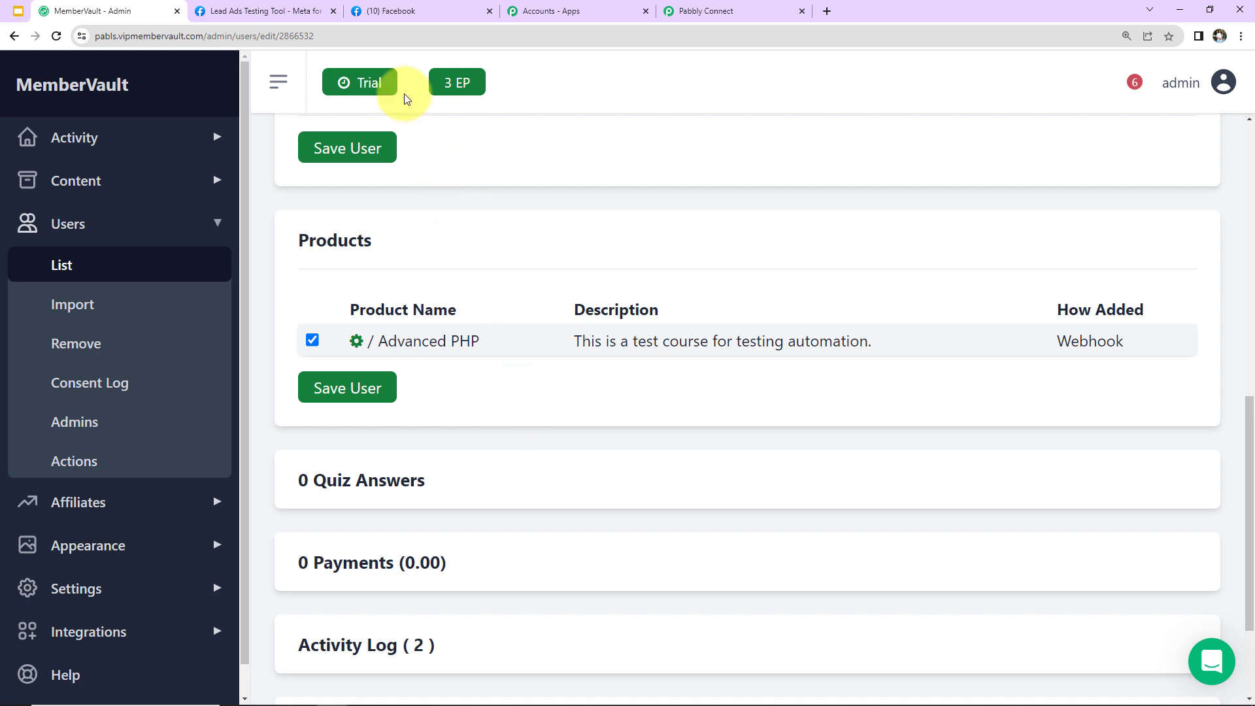
# Delete the existing test lead in the Lead Ads Testing Tool and reload it
pyautogui.click(278, 13)
pyautogui.click(860, 120)
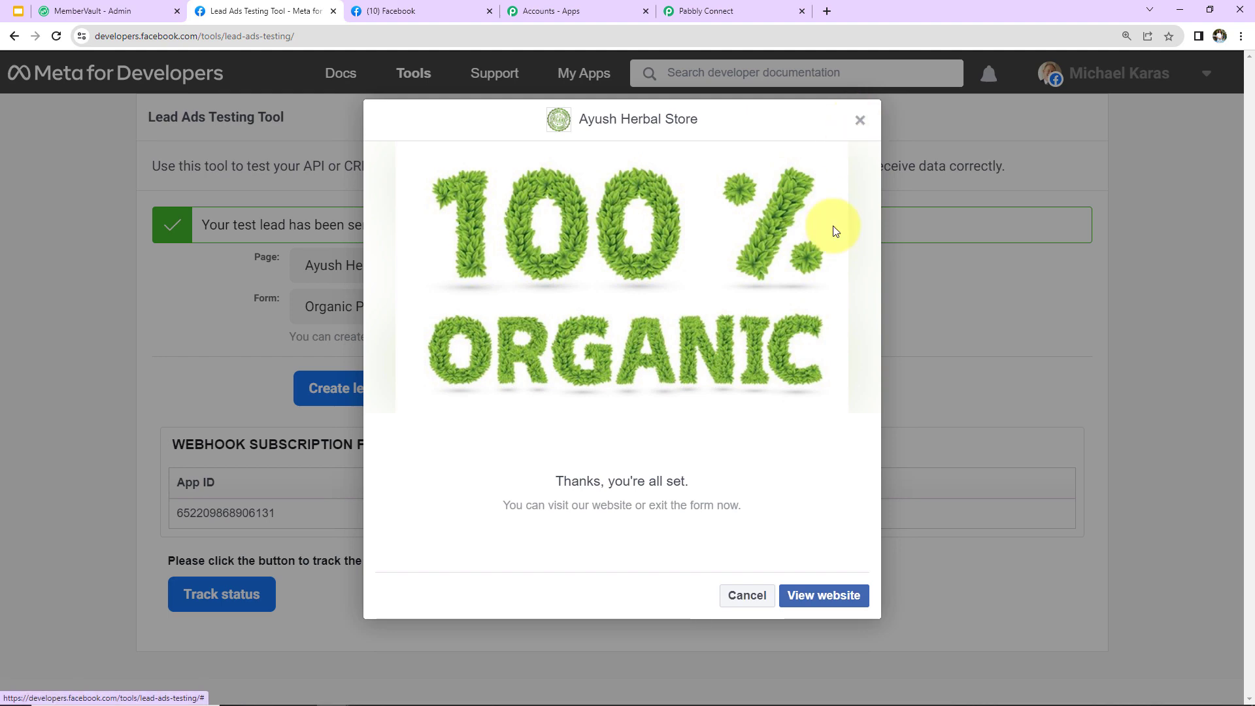
pyautogui.click(470, 392)
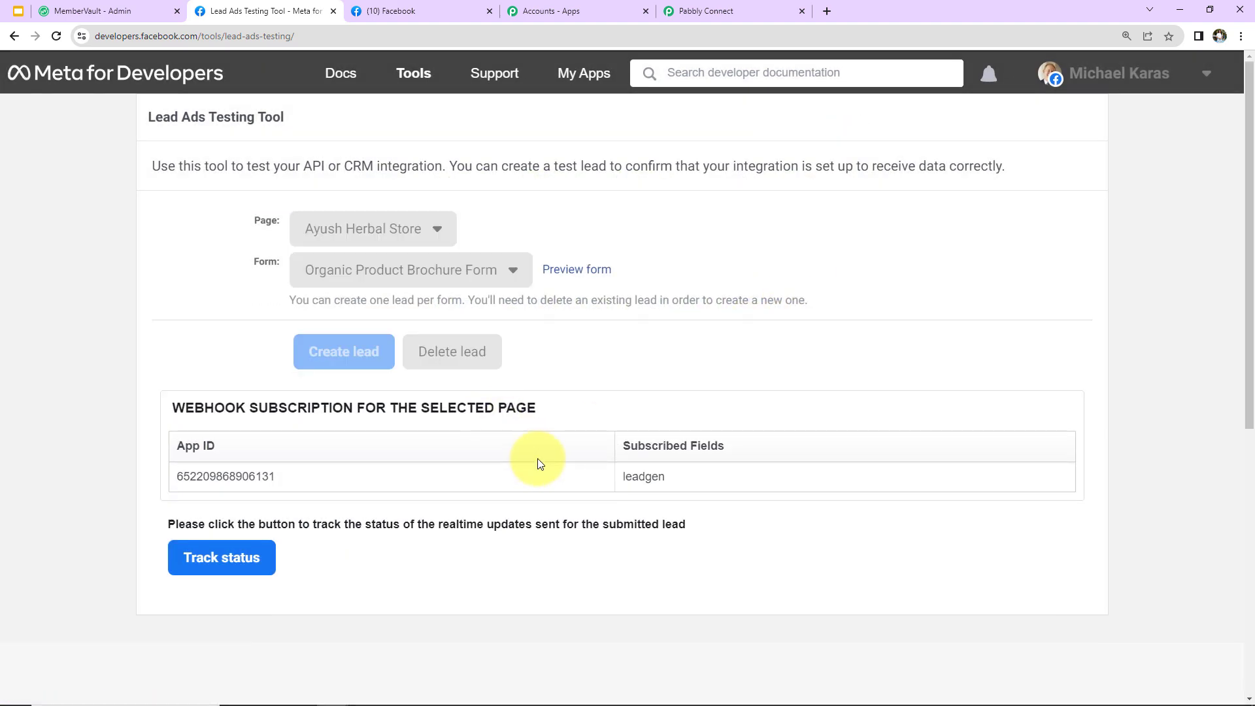
pyautogui.click(430, 392)
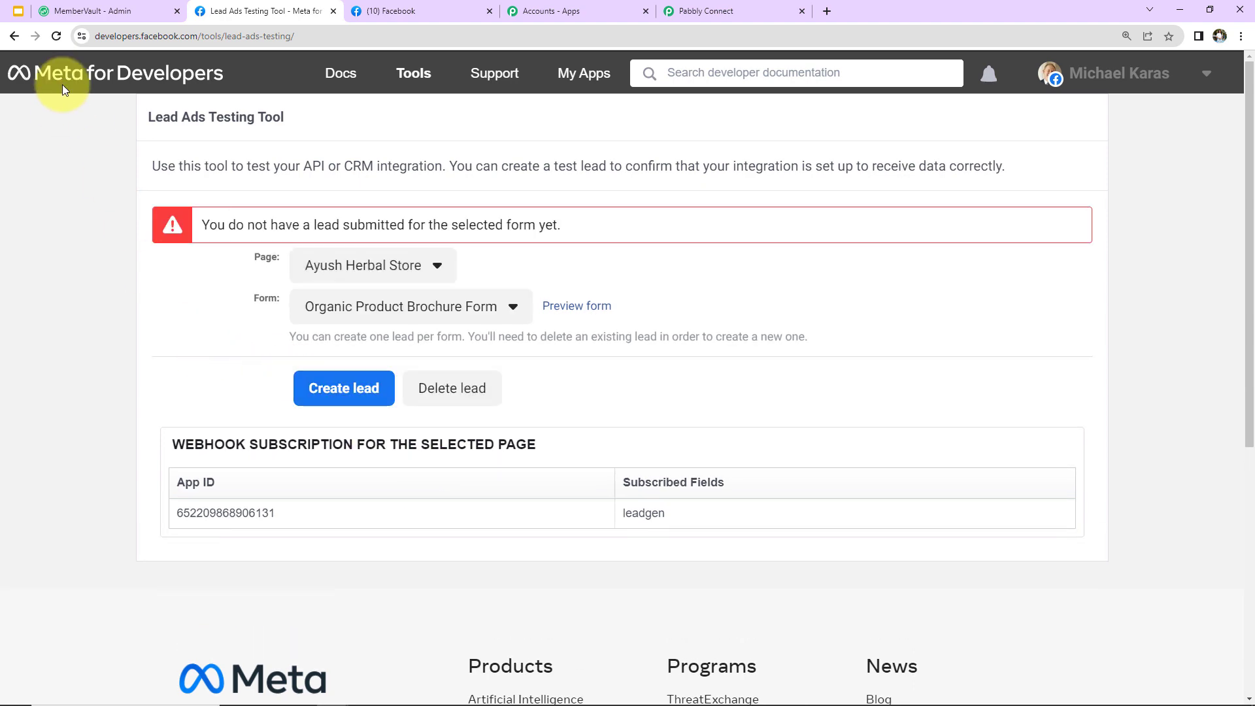
pyautogui.click(56, 36)
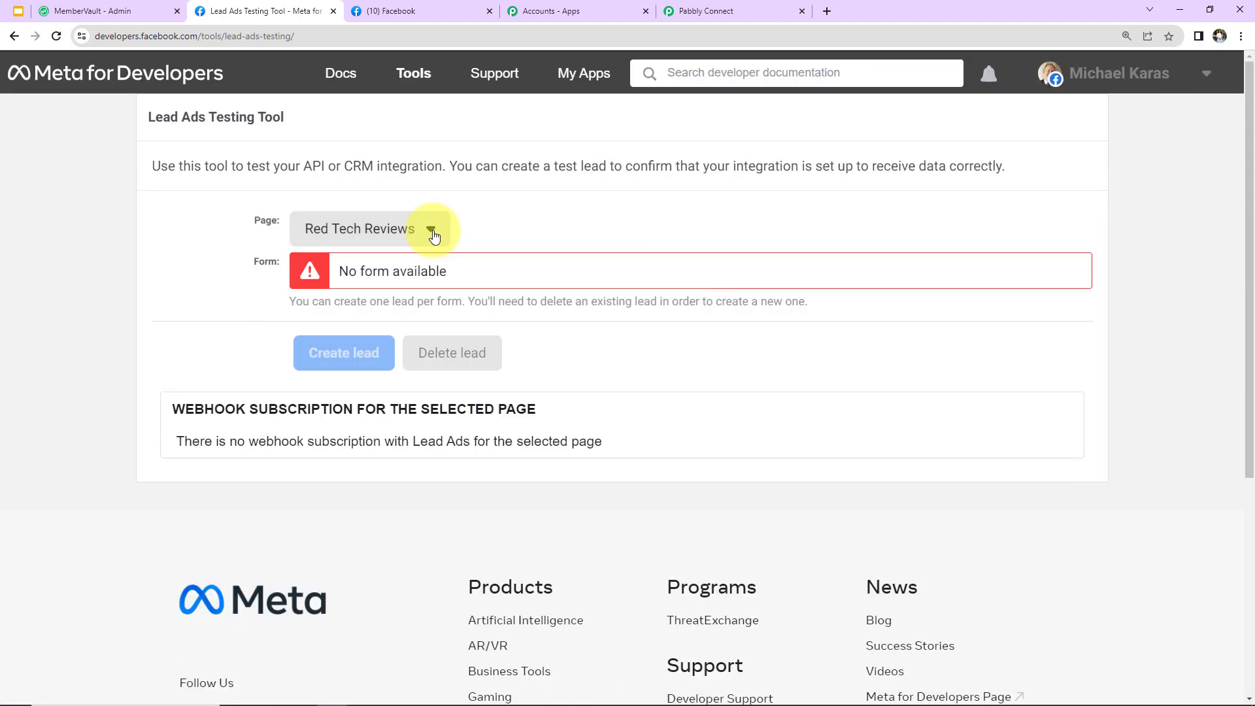
# Select the Ayush Herbal Store page and preview its Organic Product Brochure Form
pyautogui.click(433, 235)
pyautogui.scroll(-5, 440, 476)
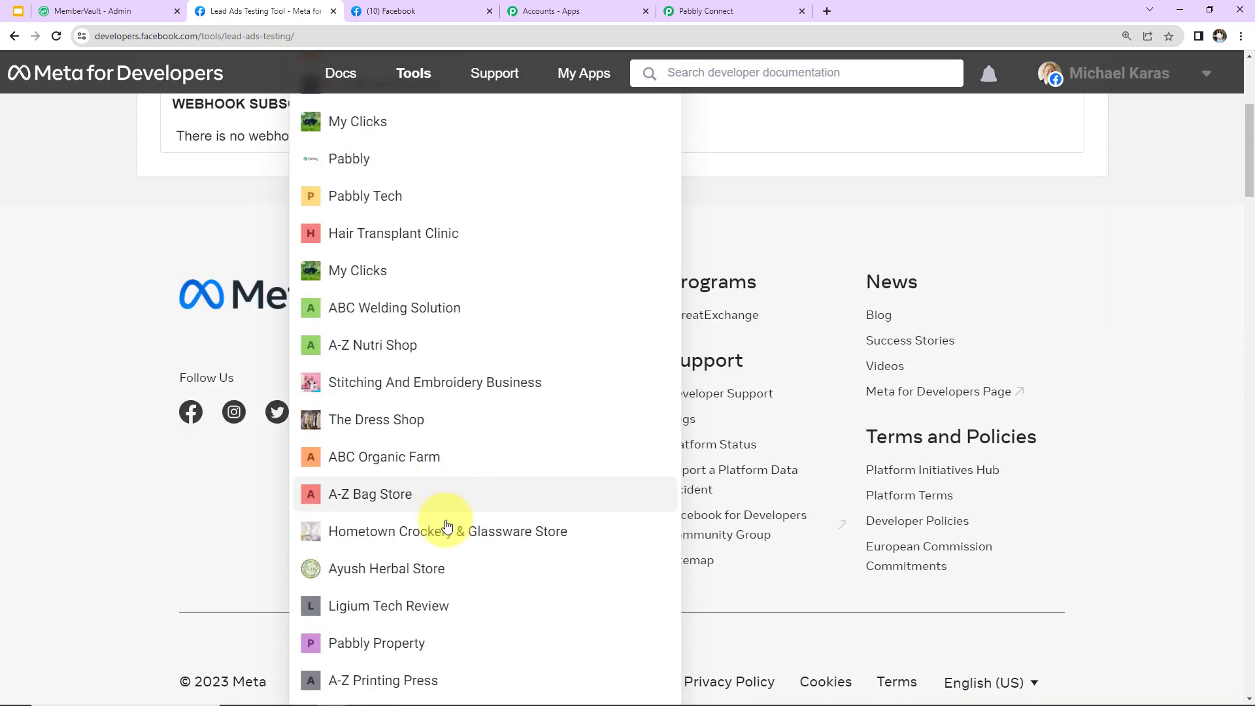
pyautogui.click(431, 569)
pyautogui.scroll(5, 483, 449)
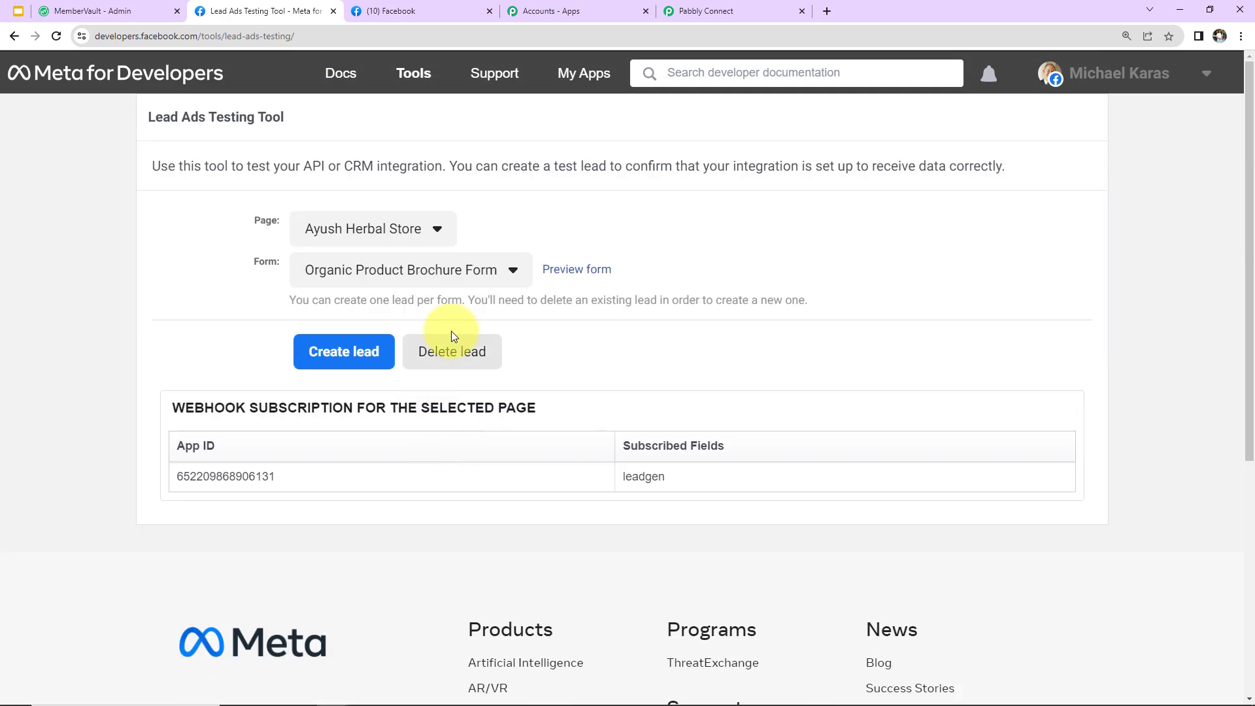
pyautogui.click(574, 271)
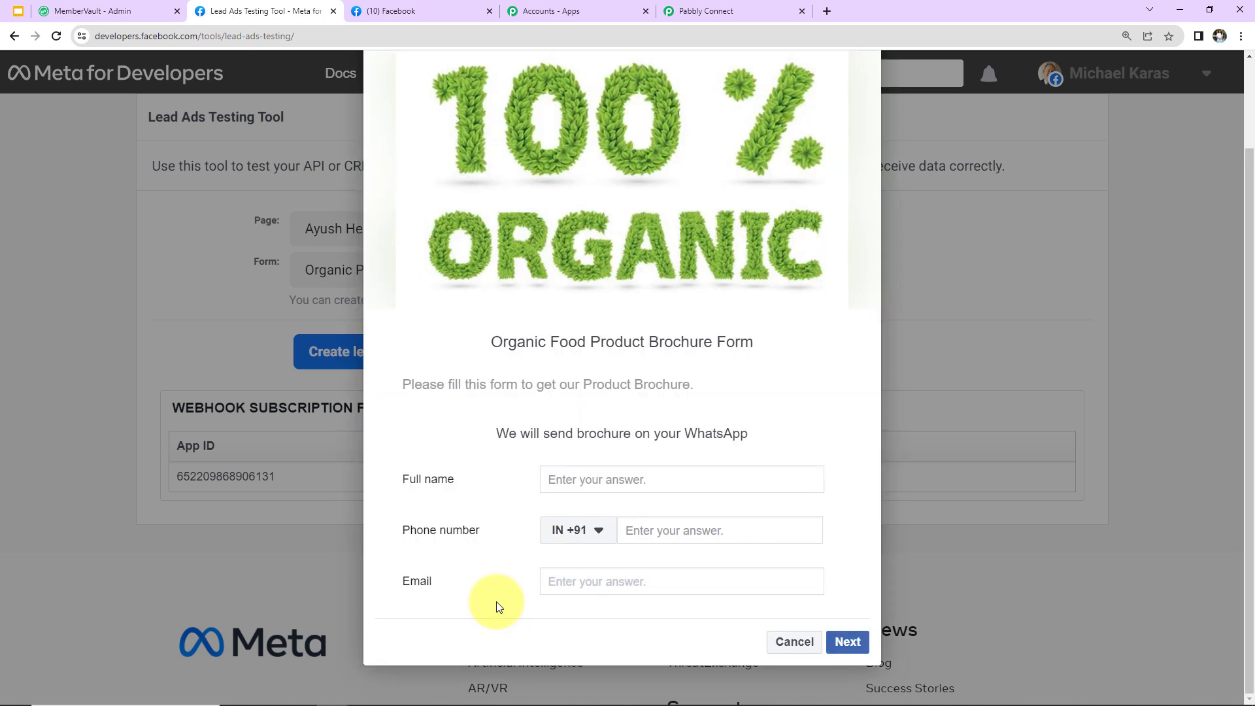
# Fill in the lead's full name, phone number and e-mail, then submit the form
pyautogui.click(573, 479)
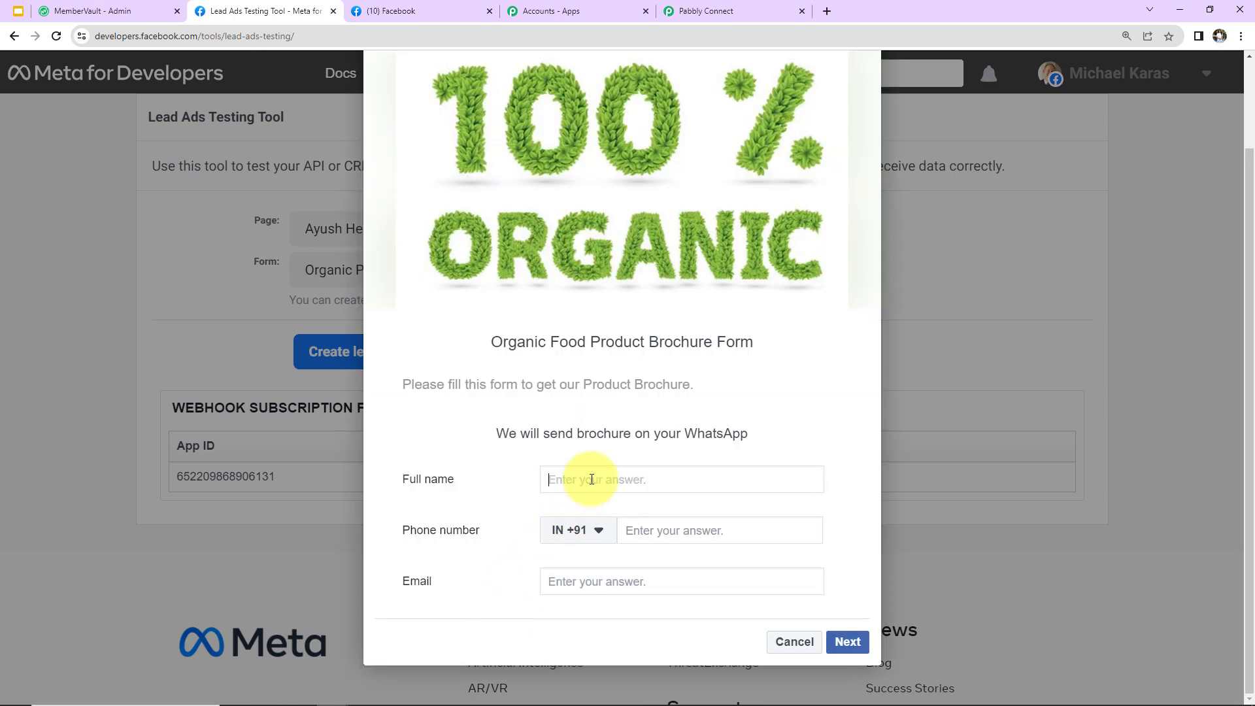
pyautogui.write('Smart New')
pyautogui.click(652, 529)
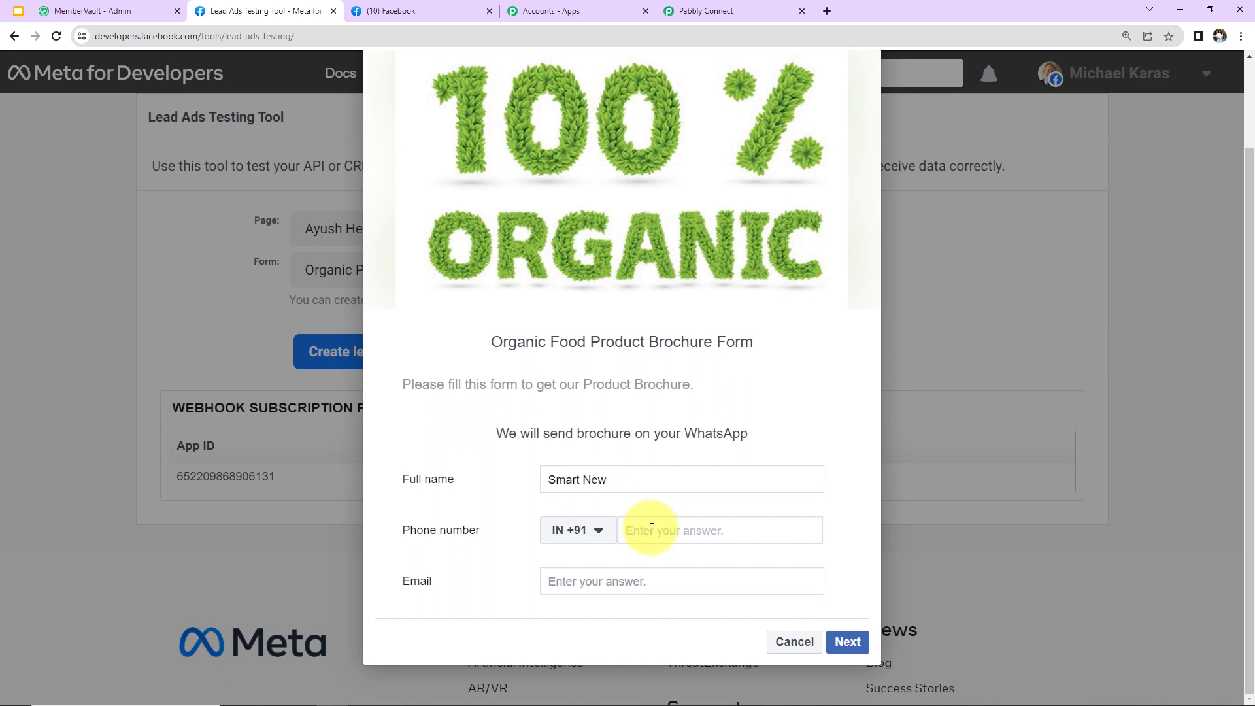
pyautogui.click(650, 584)
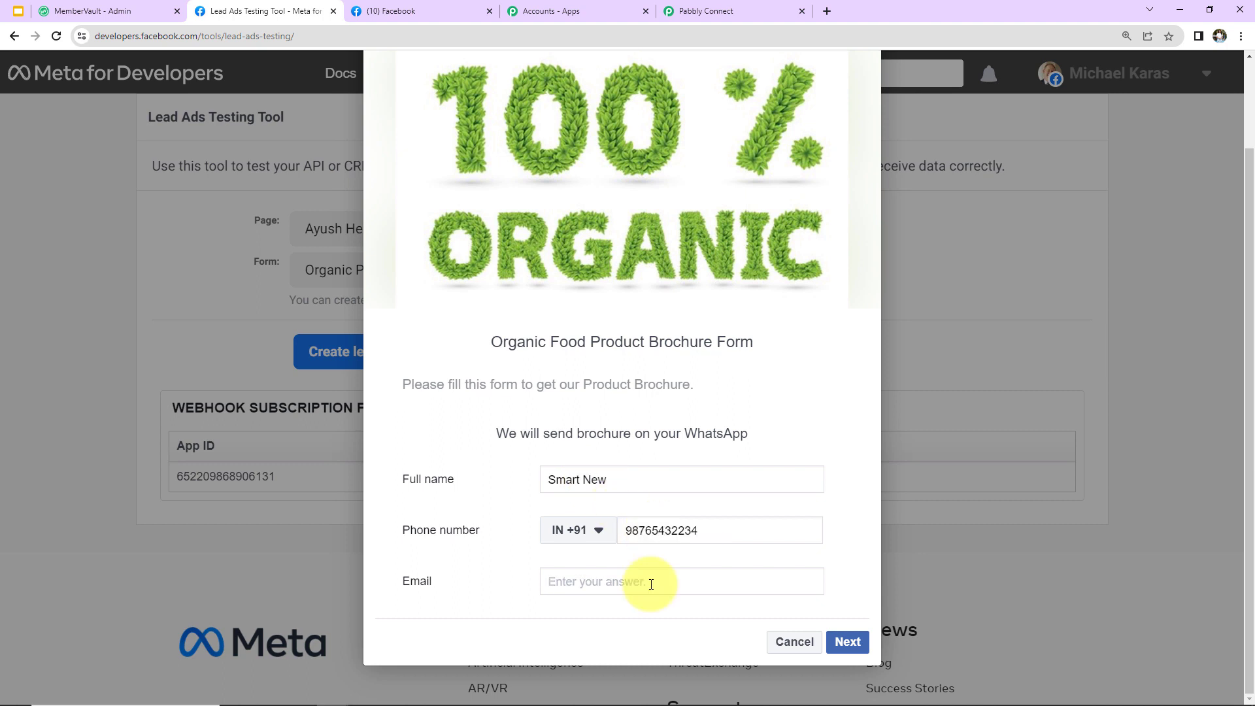
pyautogui.click(847, 642)
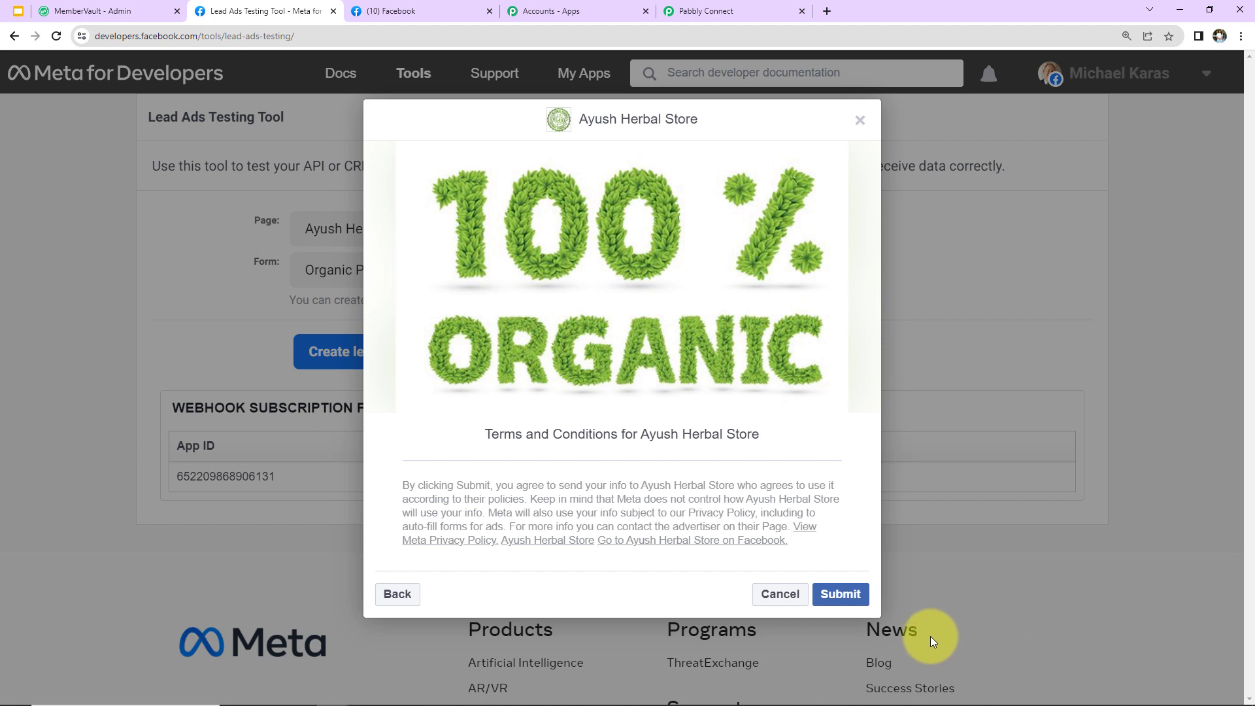
pyautogui.click(840, 594)
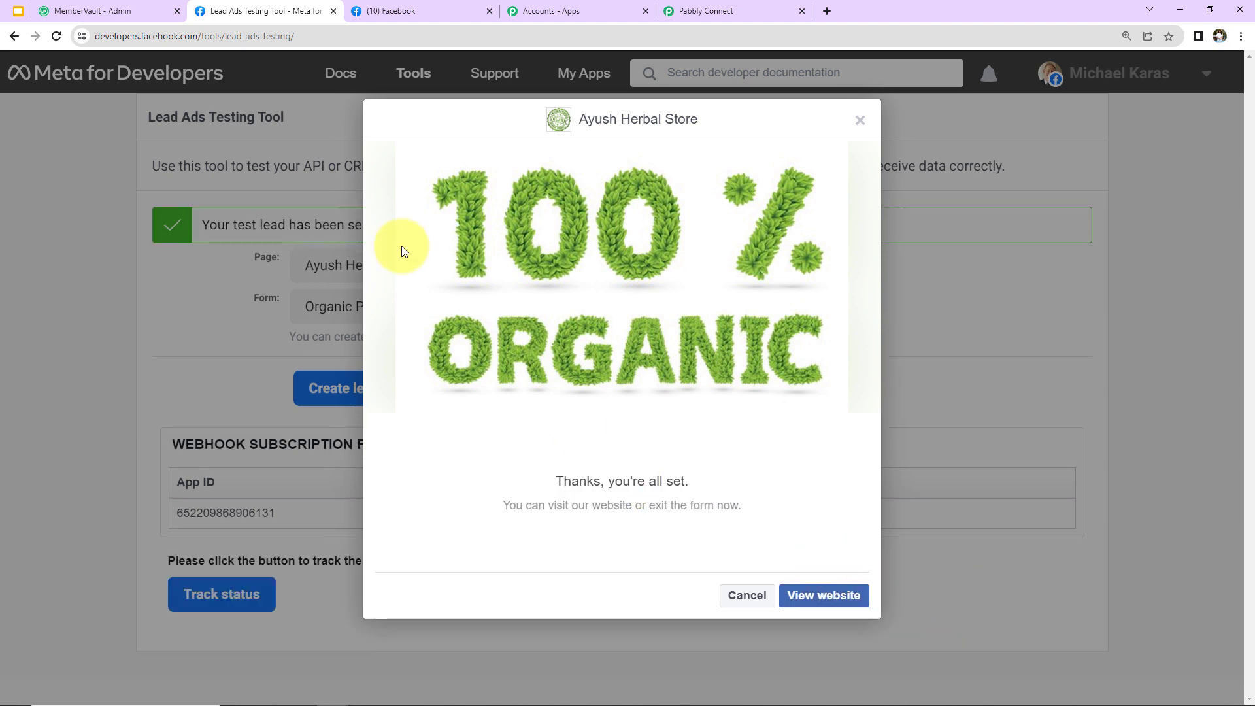
pyautogui.click(102, 14)
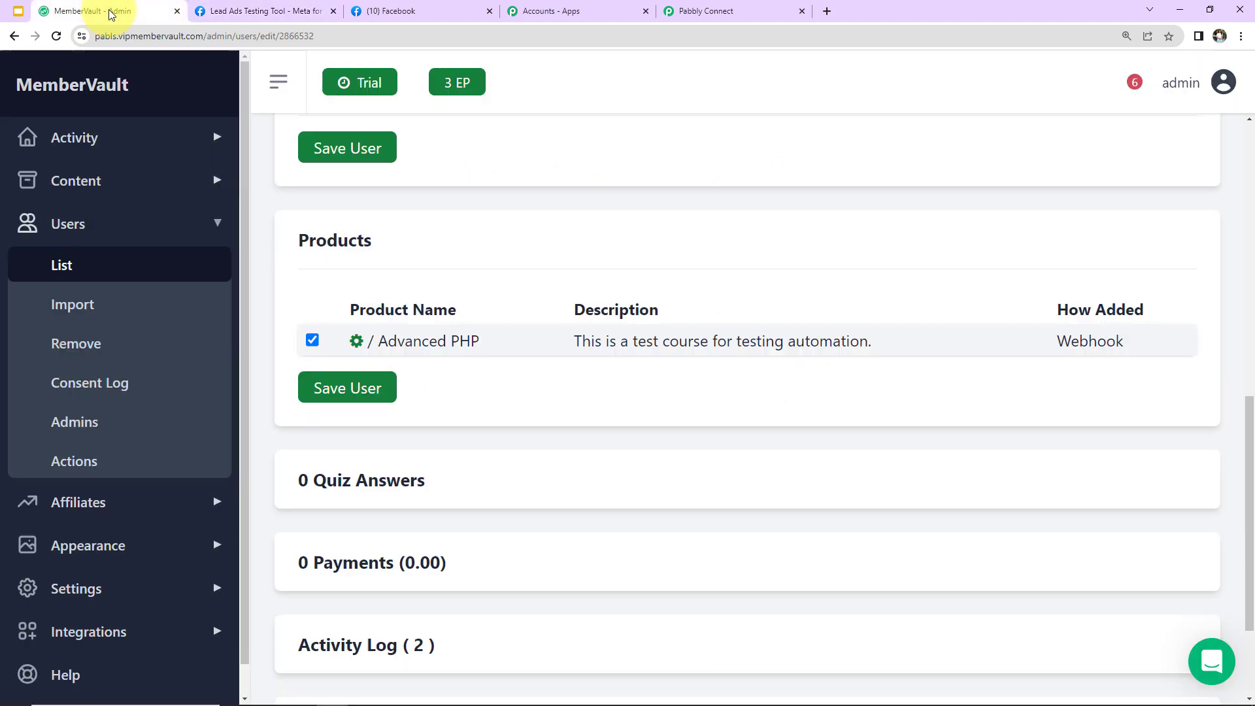
# Edit the first user in Users > List and expand Products to confirm Advanced PHP via Webhook
pyautogui.click(103, 263)
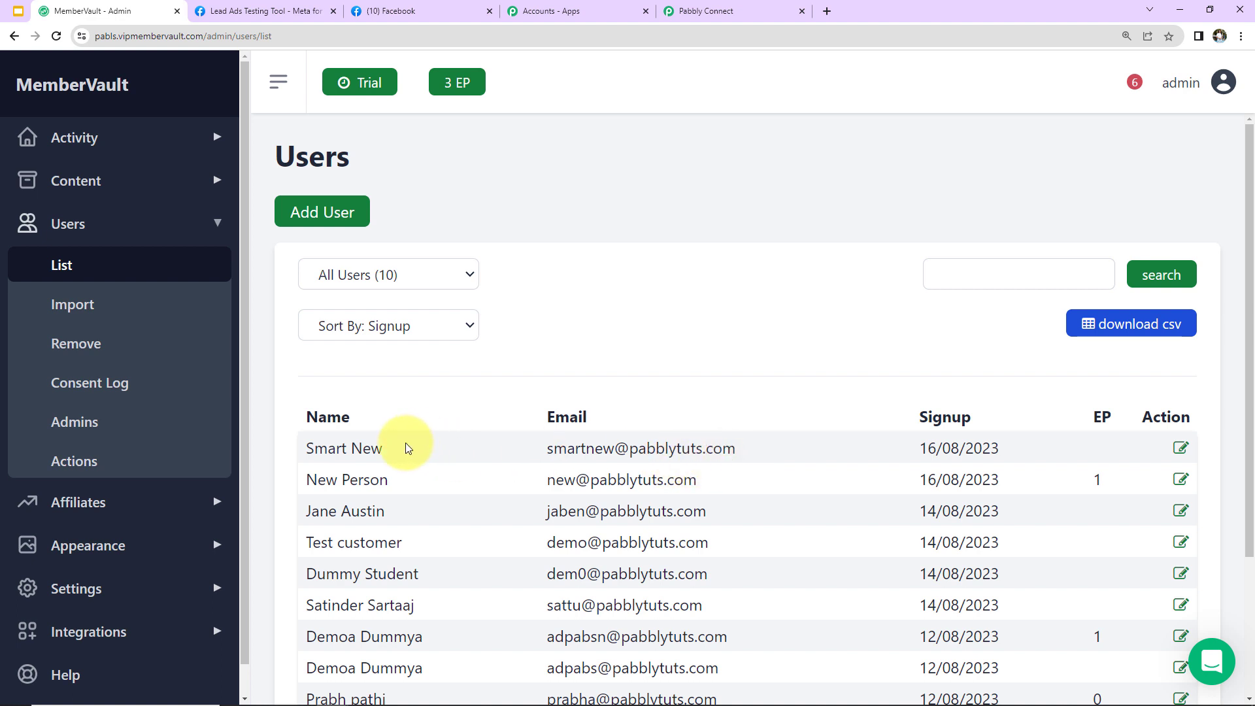
pyautogui.click(1180, 448)
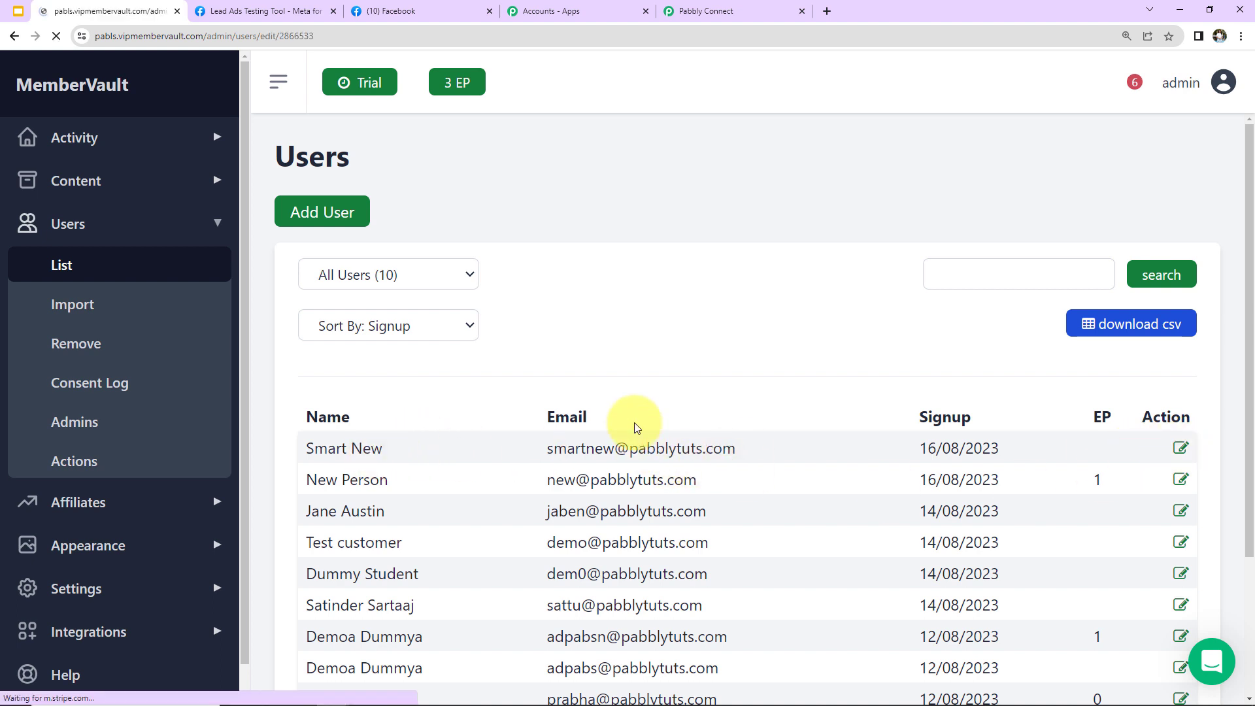
pyautogui.scroll(-10, 634, 424)
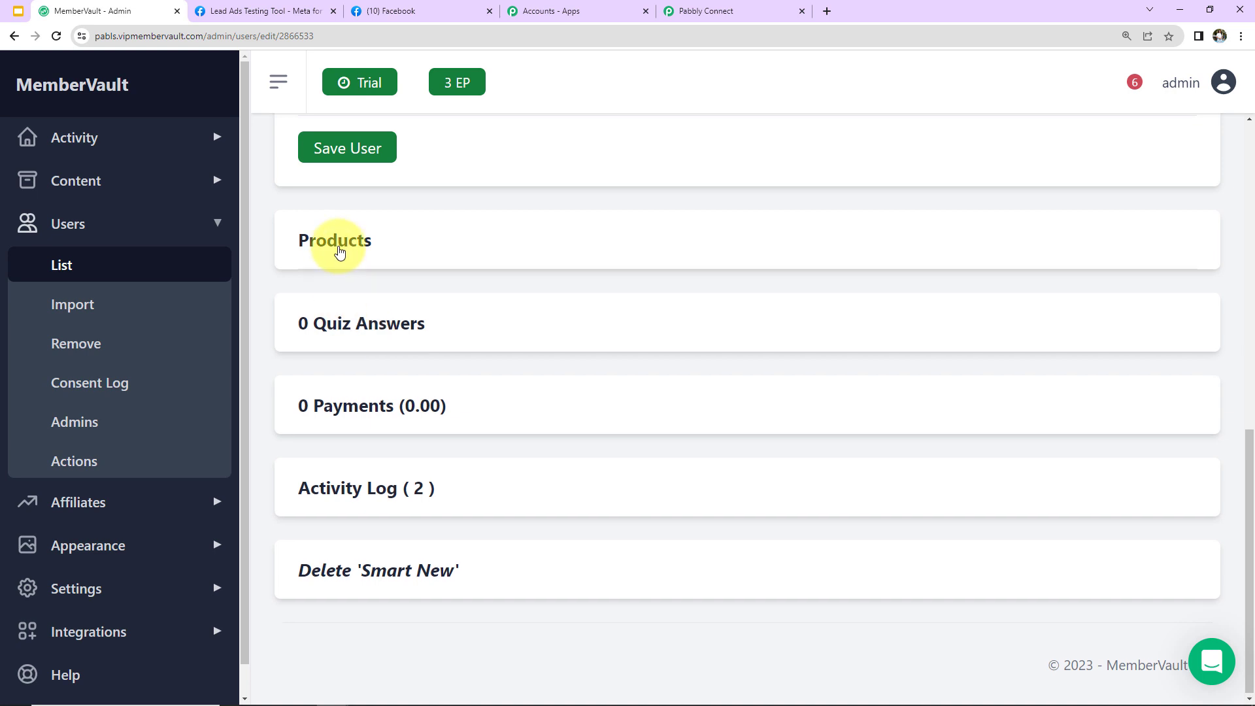
pyautogui.click(331, 246)
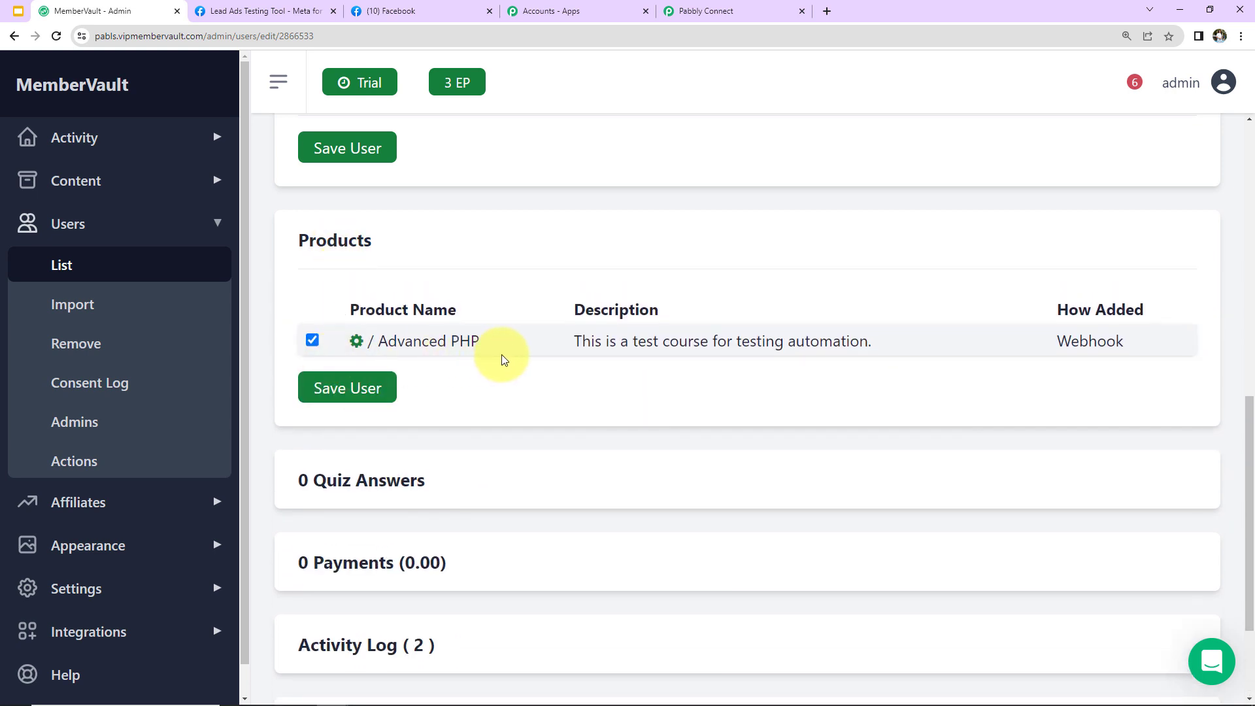
pyautogui.click(737, 12)
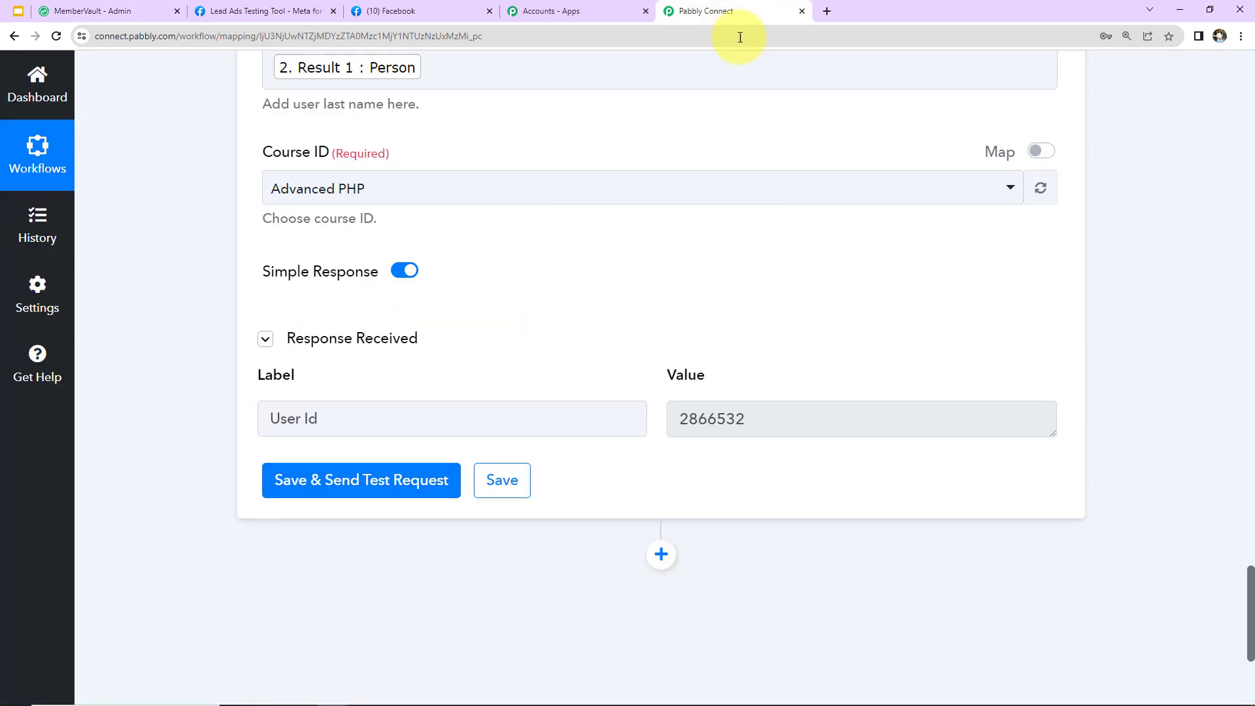
# Collapse the Facebook Lead Ads trigger and Text Formatter steps at the top of the workflow
pyautogui.scroll(20, 1165, 405)
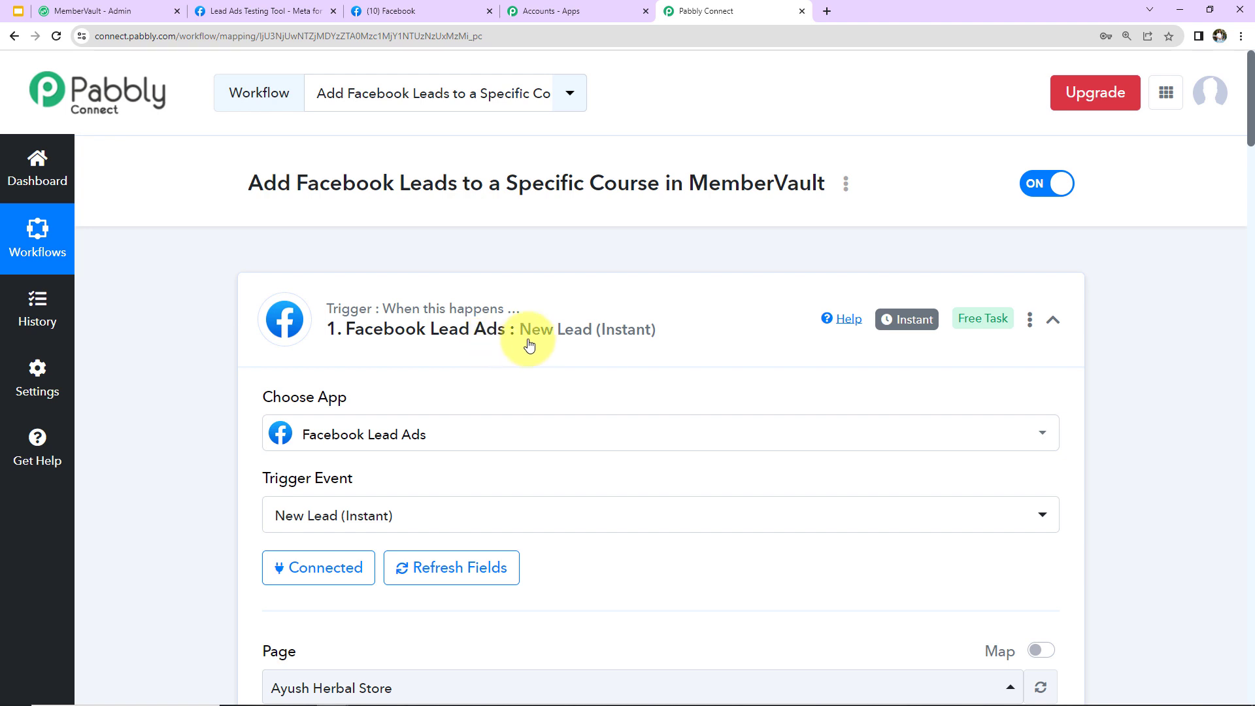
pyautogui.click(1049, 324)
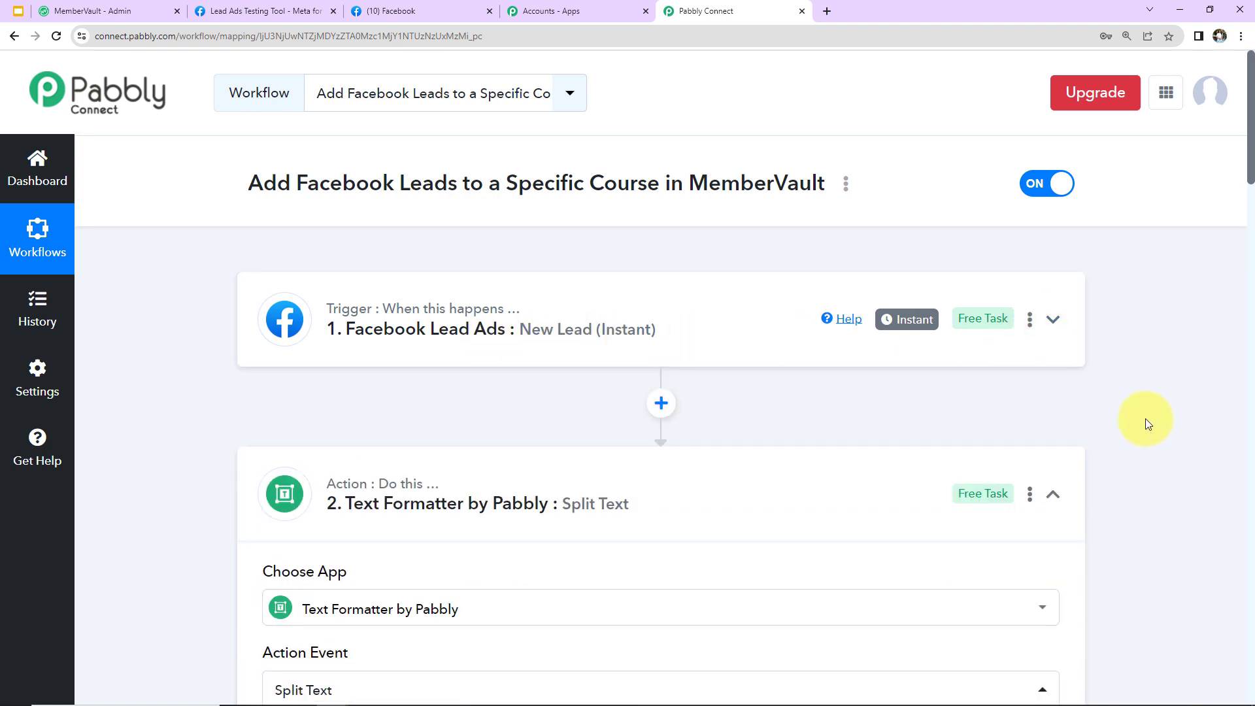
pyautogui.click(1052, 494)
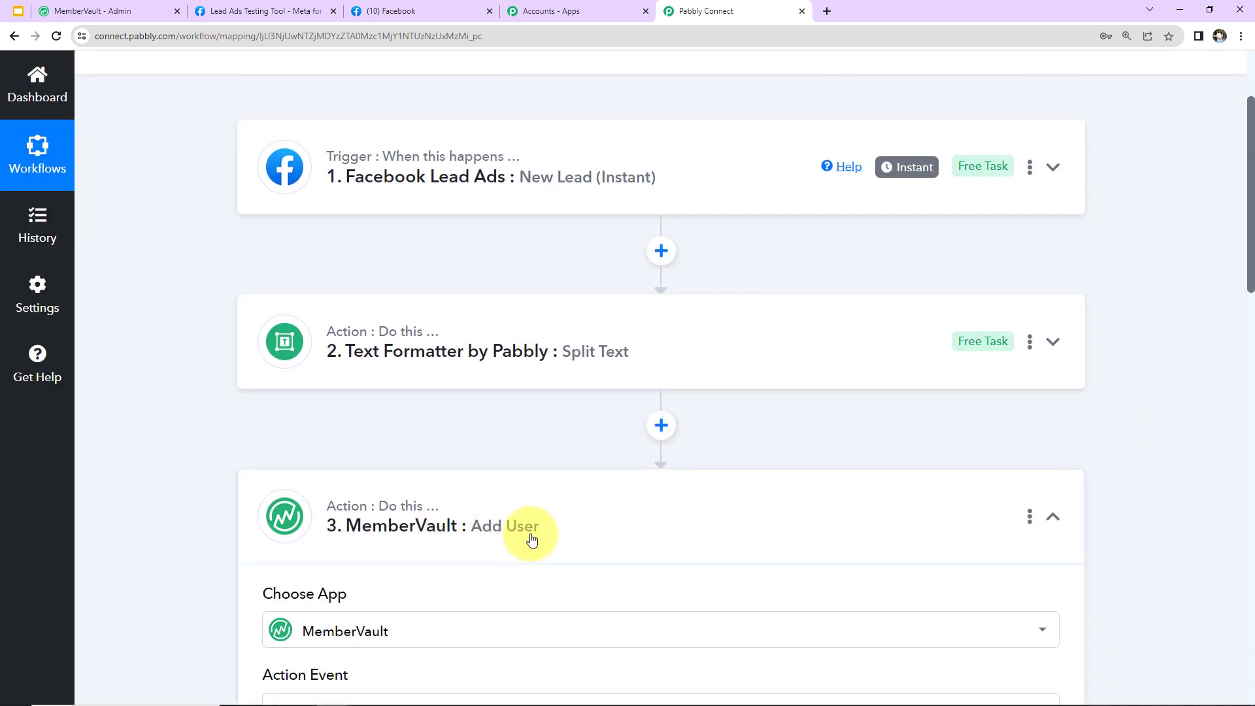